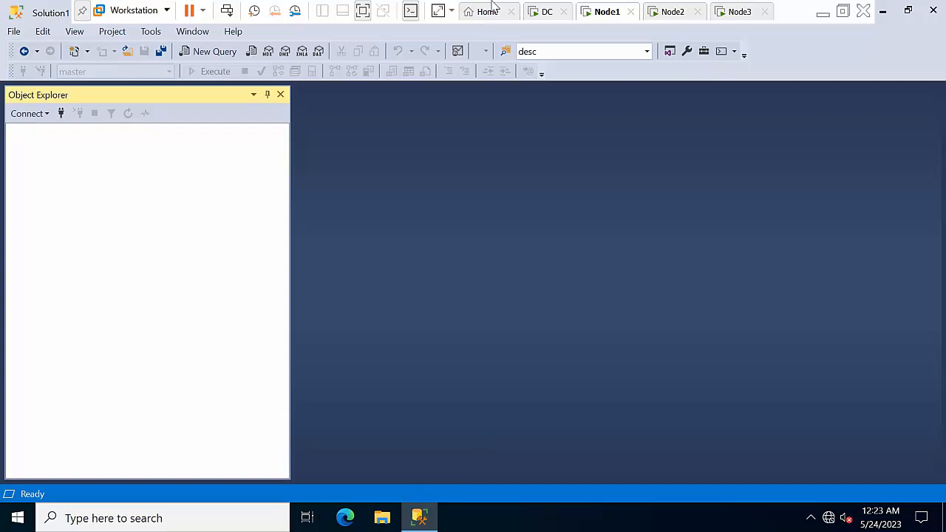
Step: Switch to the DC virtual machine to show its Server Manager dashboard
{"action": "left_click", "coordinate": [543, 11]}
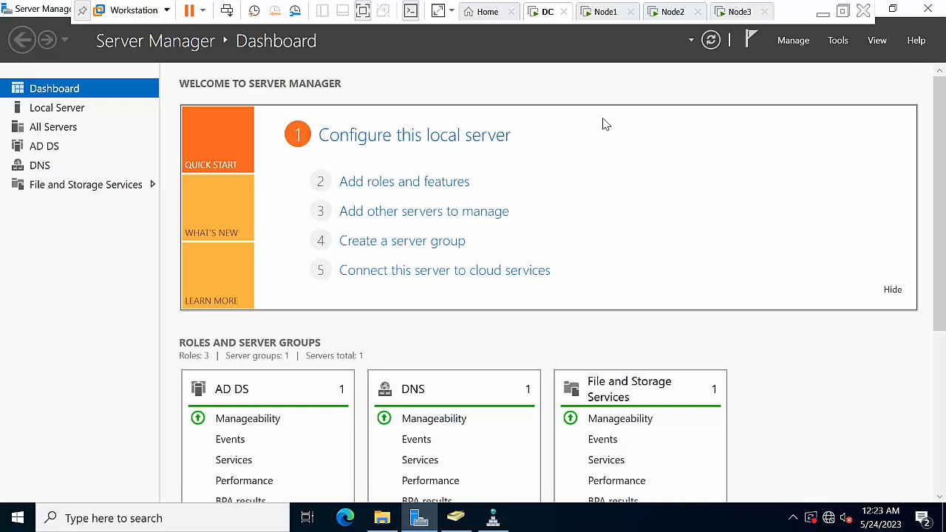
Step: Return to the Node1 virtual machine with its empty Management Studio session
{"action": "left_click", "coordinate": [610, 12]}
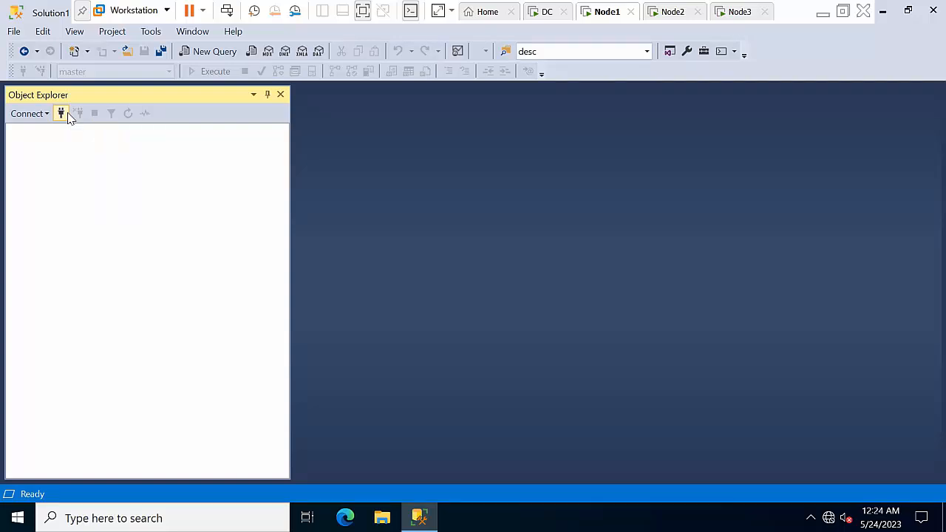
Step: Connect Object Explorer to NODE1 and select AdventureWorks2019 under Databases
{"action": "left_click", "coordinate": [68, 117]}
{"action": "left_click", "coordinate": [435, 279]}
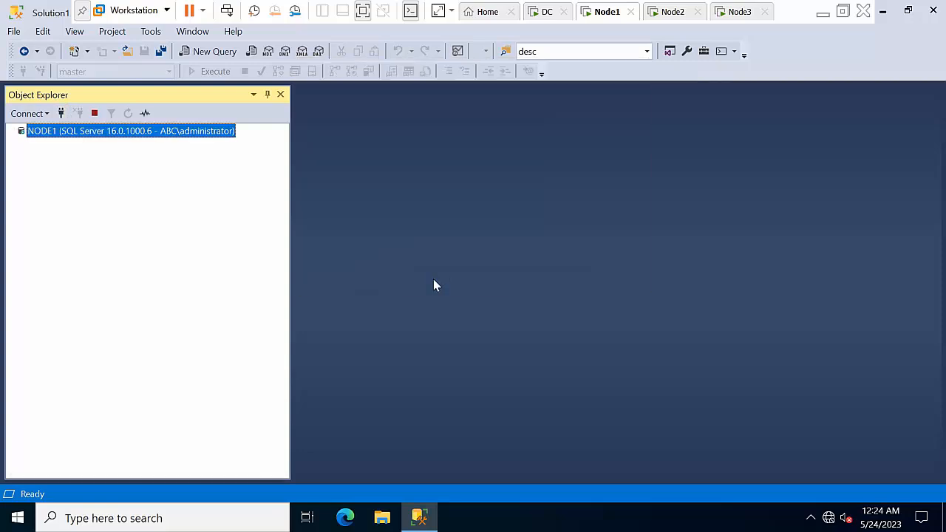
{"action": "double_click", "coordinate": [57, 146]}
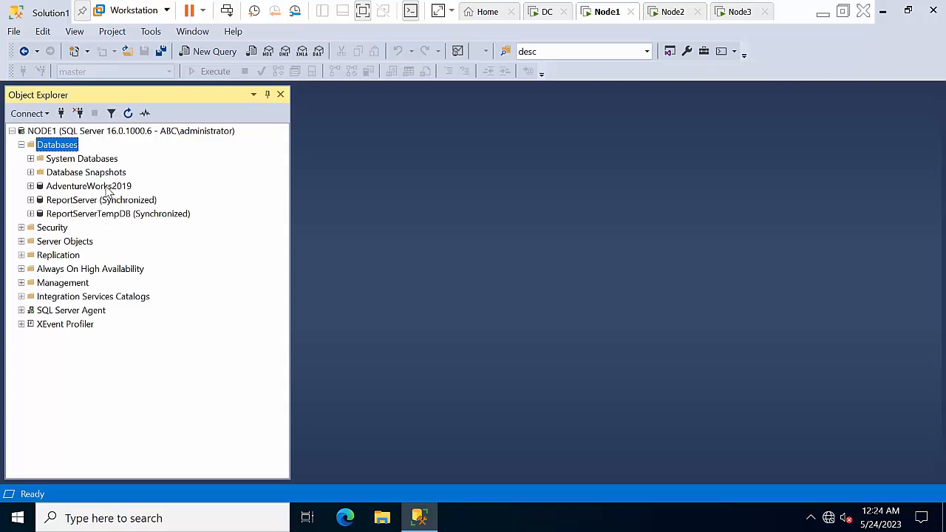
{"action": "left_click", "coordinate": [106, 188]}
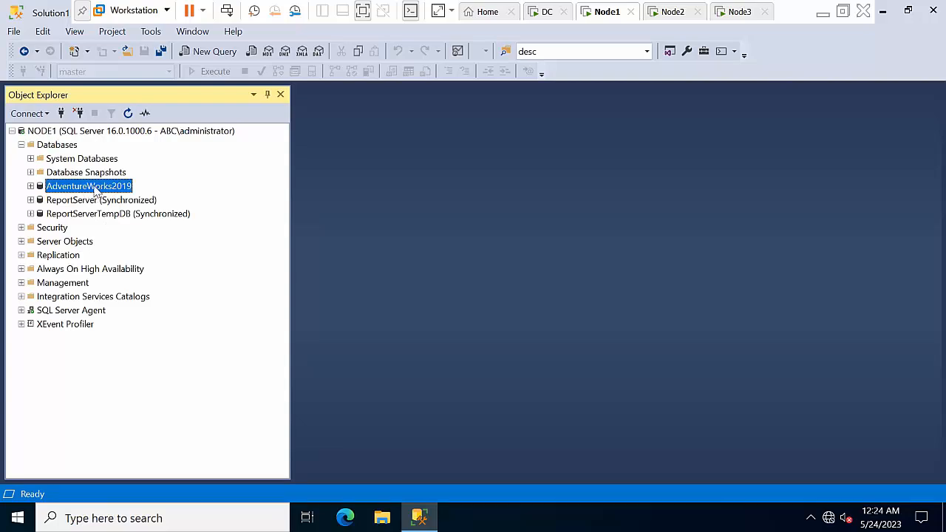
Step: Launch the New Availability Group Wizard from Always On High Availability > Availability Groups
{"action": "double_click", "coordinate": [71, 269]}
{"action": "double_click", "coordinate": [77, 284]}
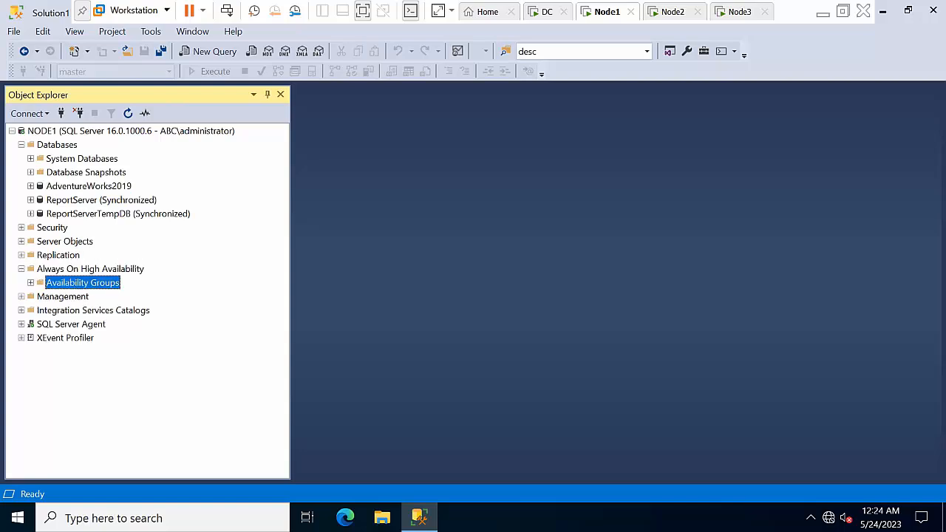
{"action": "right_click", "coordinate": [78, 285]}
{"action": "left_click", "coordinate": [97, 287]}
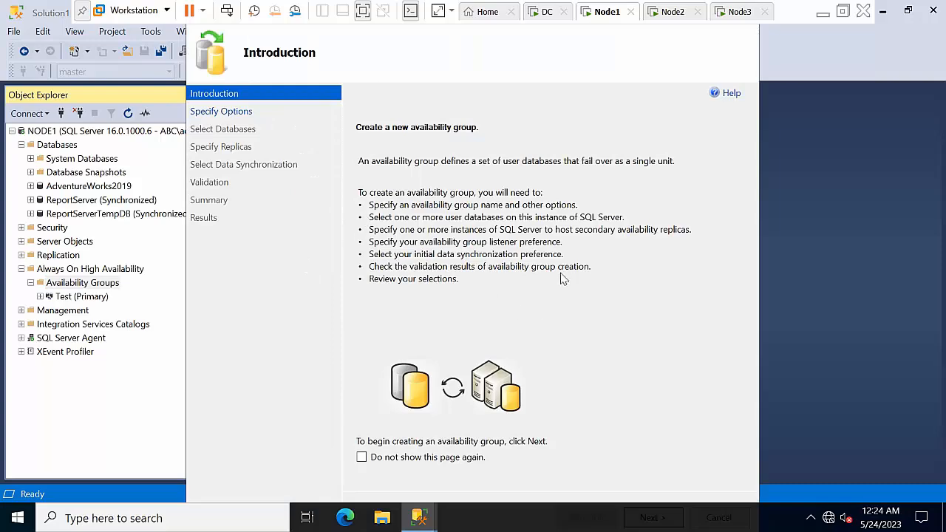
Step: Maximize the wizard and name the new availability group Test2
{"action": "left_click", "coordinate": [81, 10]}
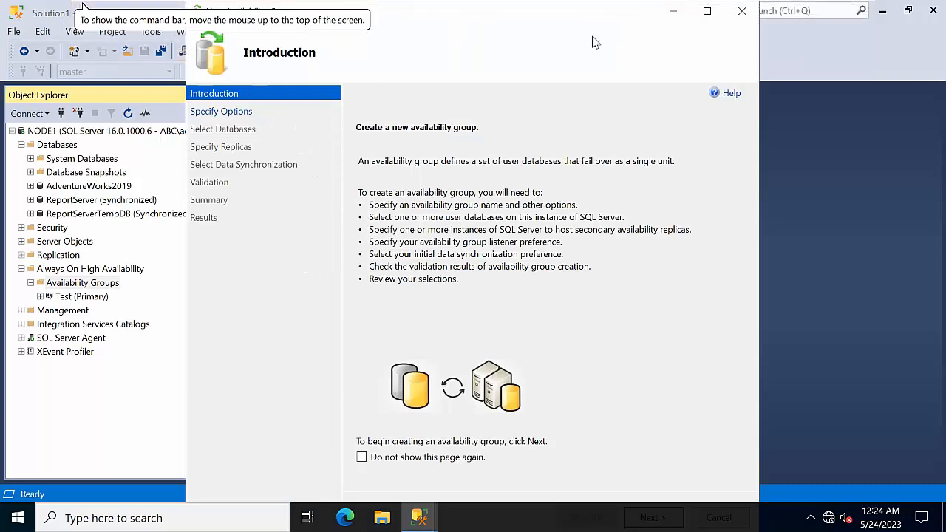
{"action": "left_click", "coordinate": [707, 11]}
{"action": "left_click", "coordinate": [840, 483]}
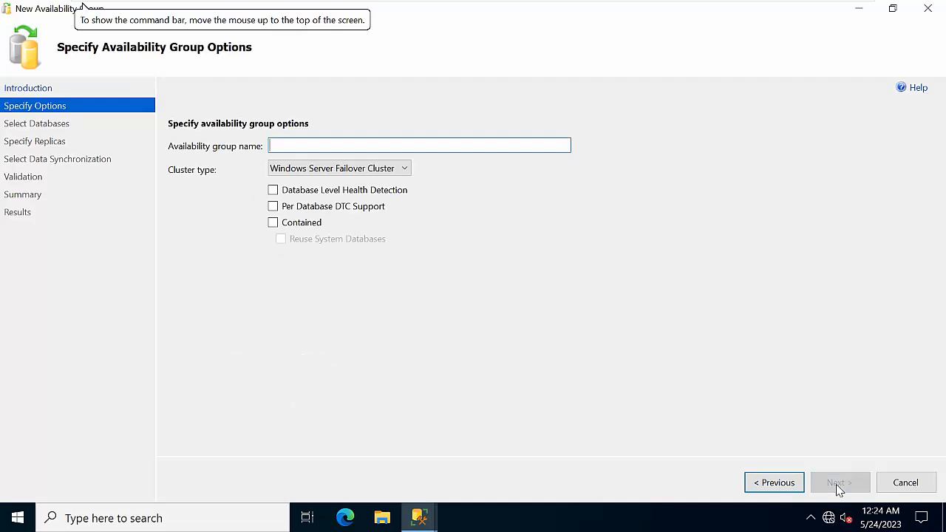
{"action": "type", "text": "Test2"}
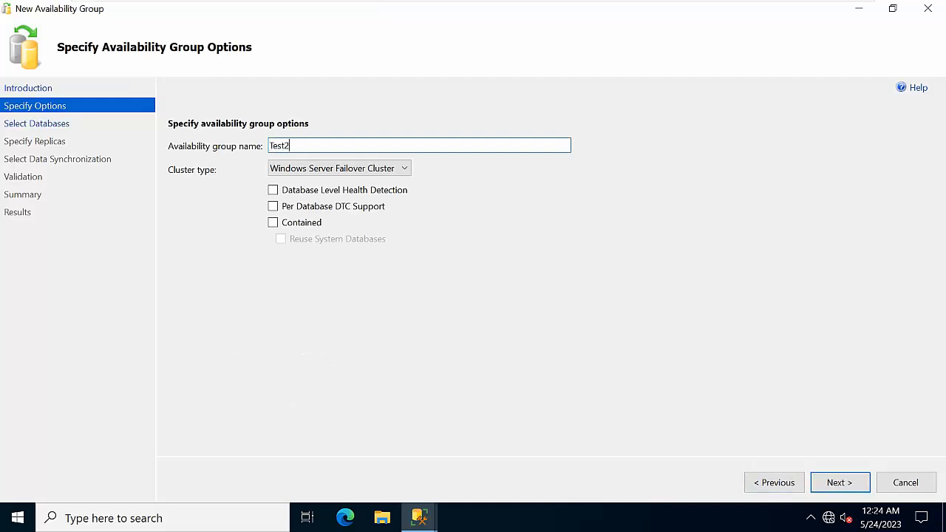
Step: Tick AdventureWorks2019 as the database to include in Test2
{"action": "left_click", "coordinate": [840, 483]}
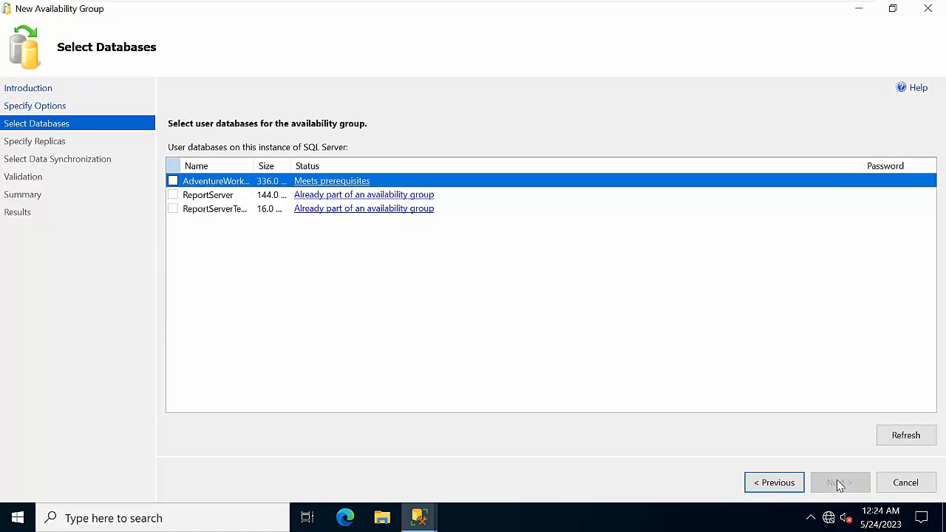
{"action": "left_click", "coordinate": [173, 181]}
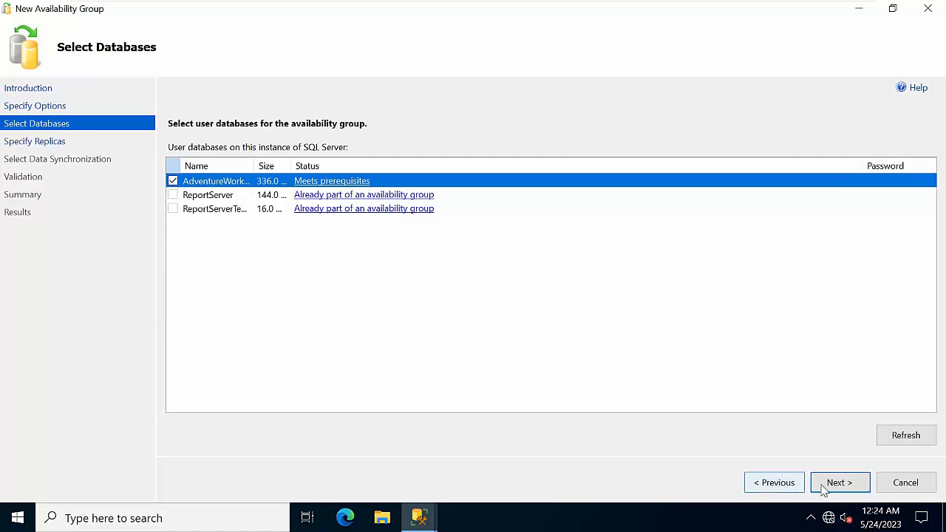
{"action": "left_click", "coordinate": [840, 483]}
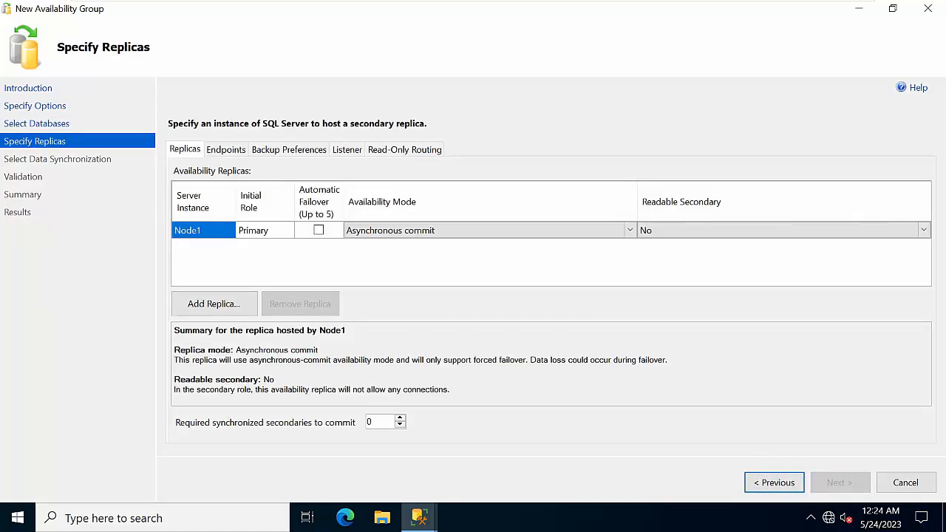
Step: Add NODE2 as a secondary replica by connecting to it
{"action": "left_click", "coordinate": [228, 310]}
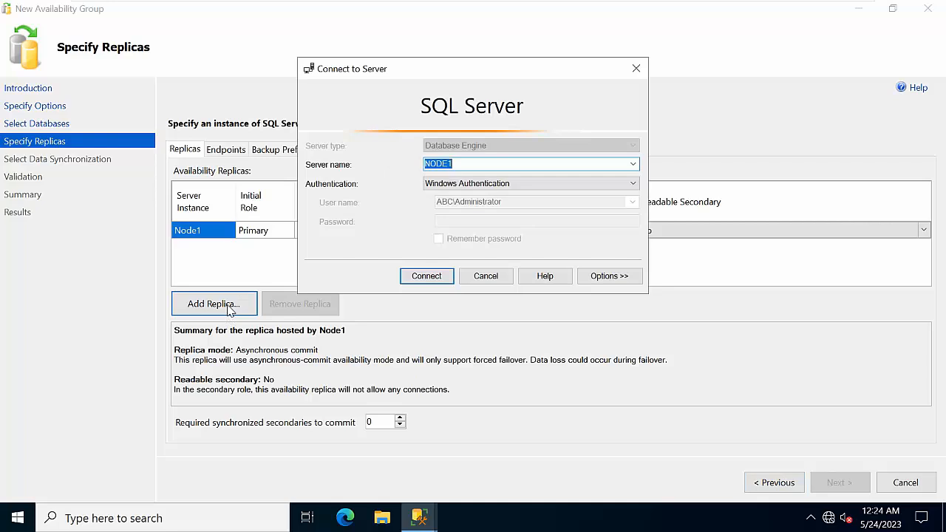
{"action": "left_click", "coordinate": [634, 164]}
{"action": "left_click", "coordinate": [530, 186]}
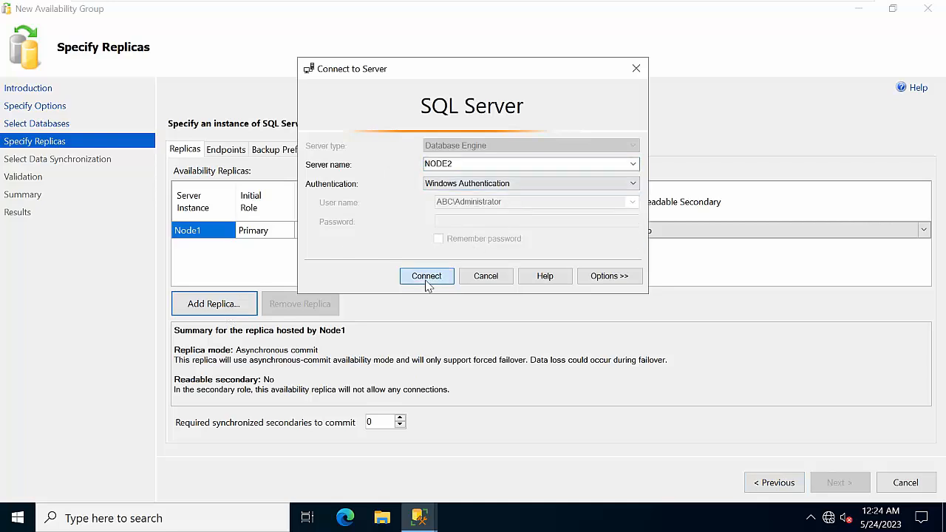
{"action": "left_click", "coordinate": [427, 276]}
Step: Enable automatic failover and set Readable Secondary to Yes for both Node1 and Node2
{"action": "left_click", "coordinate": [294, 230]}
{"action": "left_click", "coordinate": [295, 246]}
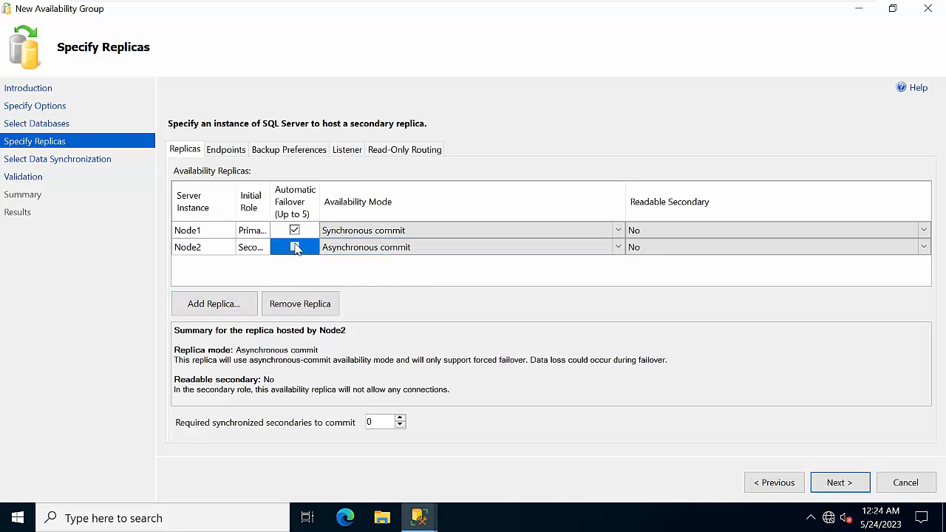
{"action": "left_click", "coordinate": [660, 235]}
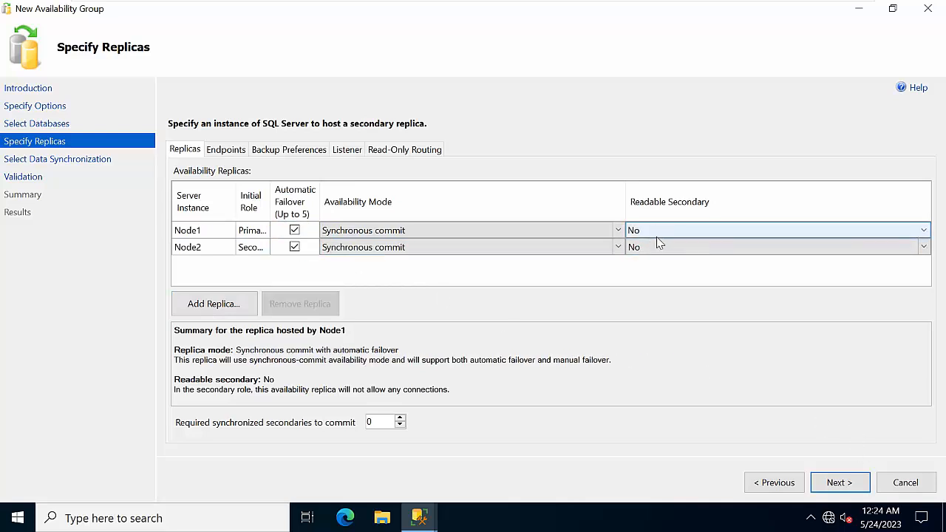
{"action": "left_click", "coordinate": [655, 239]}
{"action": "left_click", "coordinate": [651, 256]}
{"action": "left_click", "coordinate": [661, 252]}
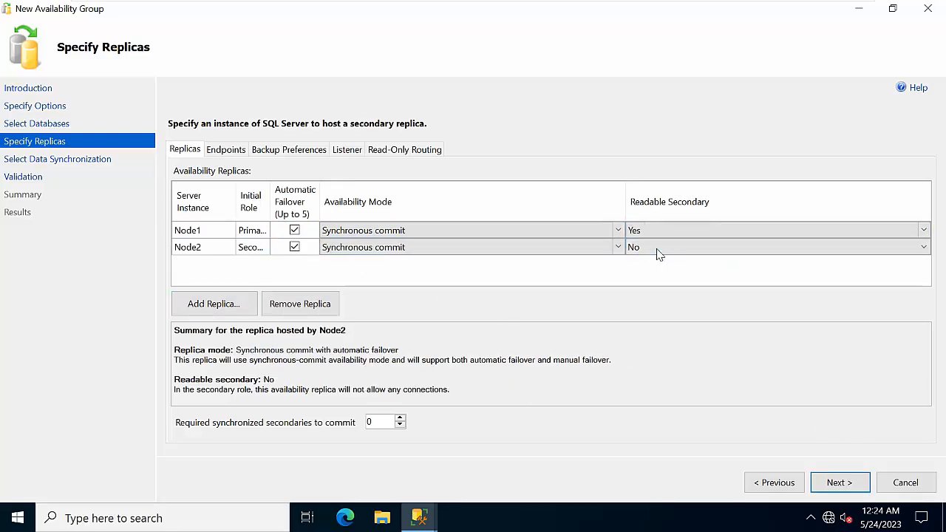
{"action": "left_click", "coordinate": [657, 248]}
{"action": "left_click", "coordinate": [650, 273]}
{"action": "left_click", "coordinate": [828, 483]}
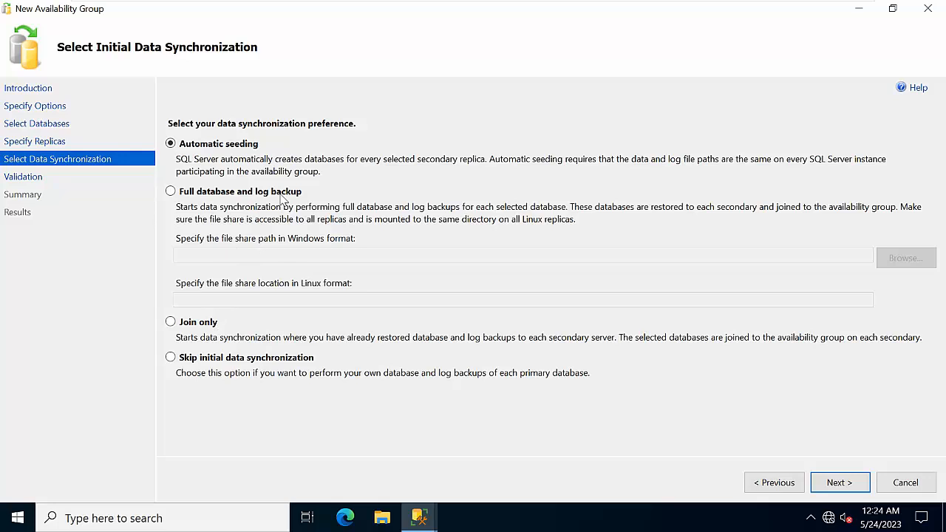
Step: Run validation with automatic seeding, create Test2, review details, and close the successful wizard
{"action": "left_click", "coordinate": [838, 483]}
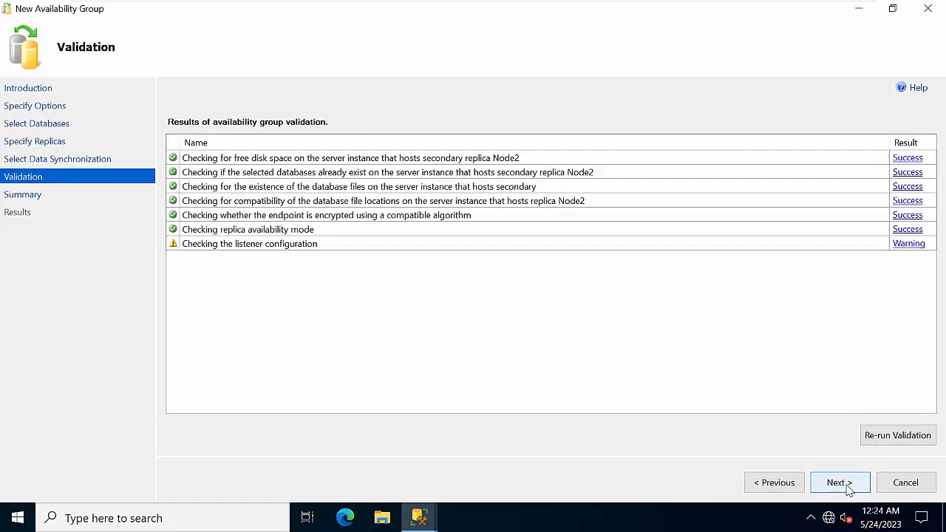
{"action": "left_click", "coordinate": [848, 488]}
{"action": "left_click", "coordinate": [848, 488]}
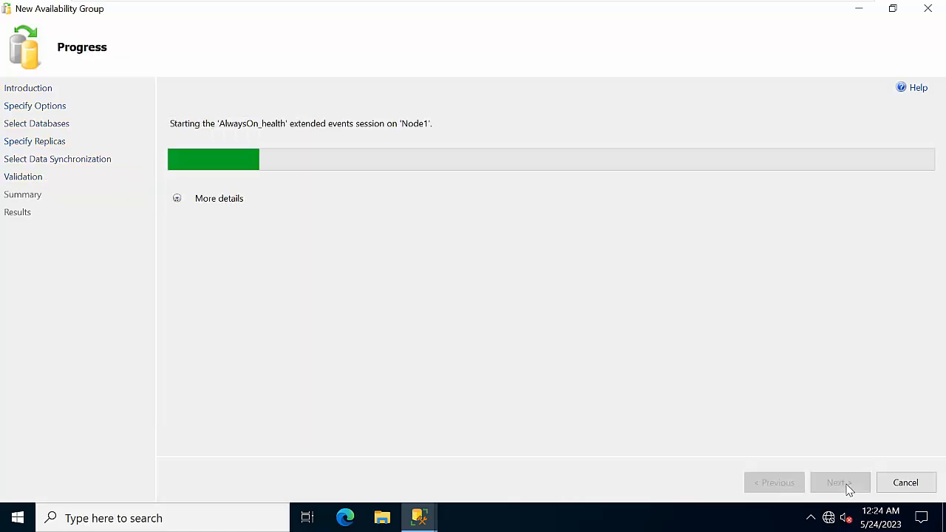
{"action": "left_click", "coordinate": [175, 198]}
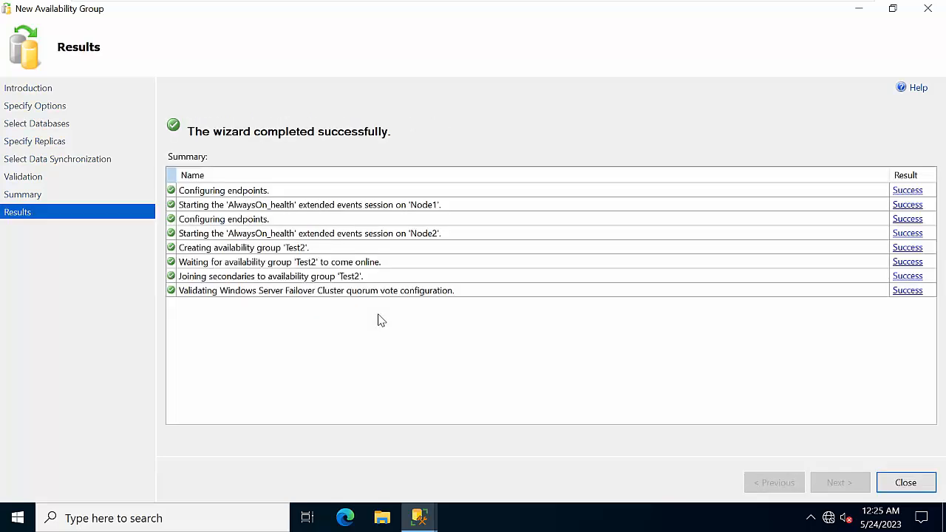
{"action": "left_click", "coordinate": [931, 486]}
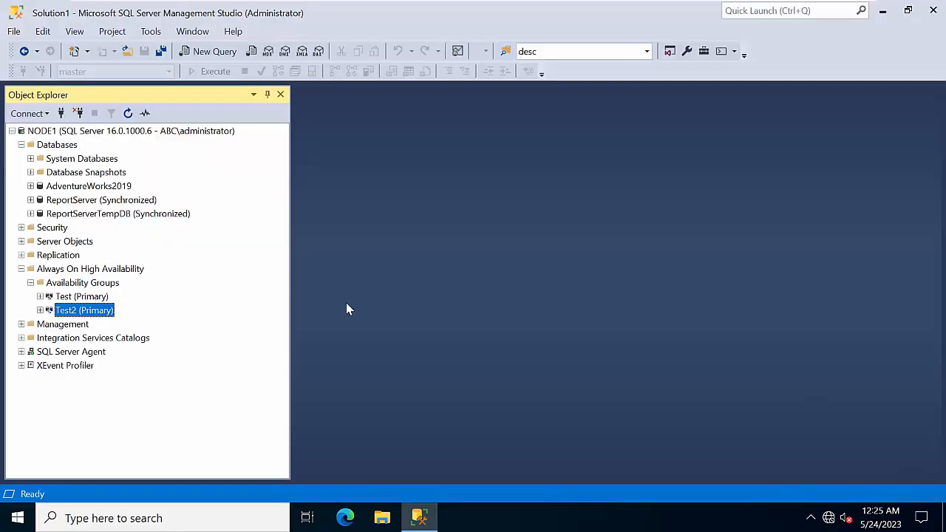
Step: Expand Test2 to view AdventureWorks2019 under Availability Databases and its replicas
{"action": "double_click", "coordinate": [78, 311]}
{"action": "double_click", "coordinate": [77, 338]}
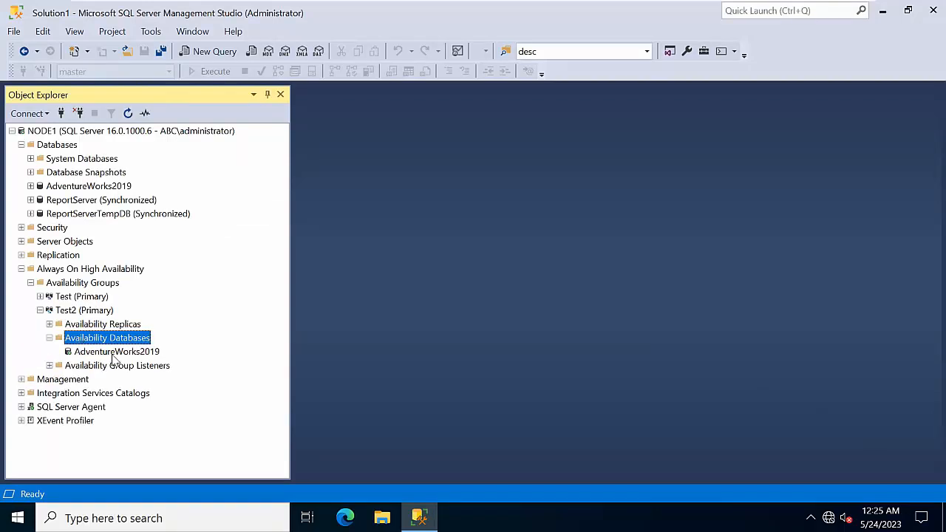
{"action": "left_click", "coordinate": [116, 352]}
{"action": "double_click", "coordinate": [109, 325]}
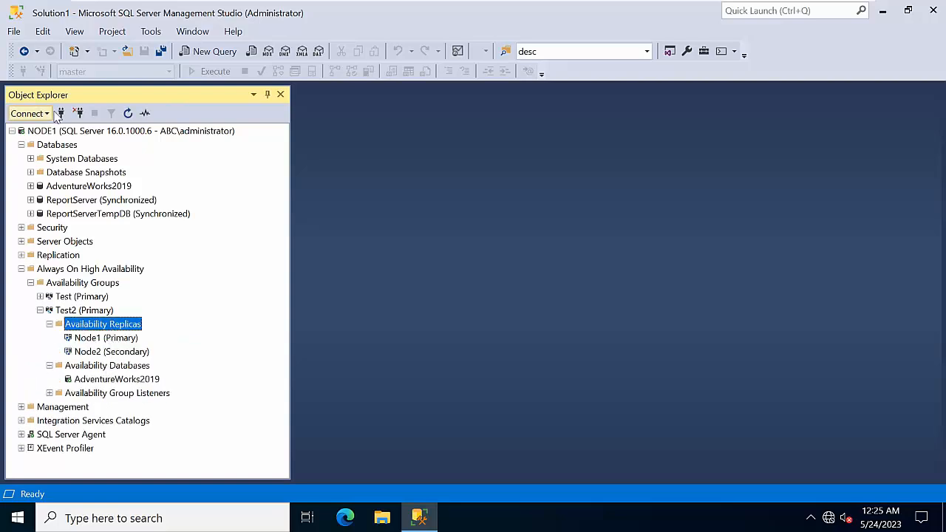
Step: Connect Object Explorer to NODE2, browse its Databases, then collapse its tree
{"action": "left_click", "coordinate": [61, 113]}
{"action": "left_click", "coordinate": [439, 278]}
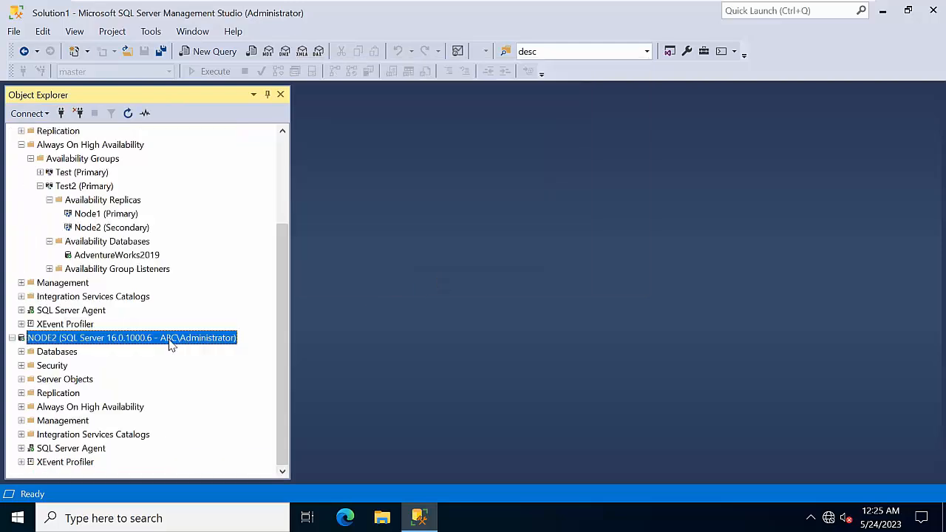
{"action": "double_click", "coordinate": [59, 352]}
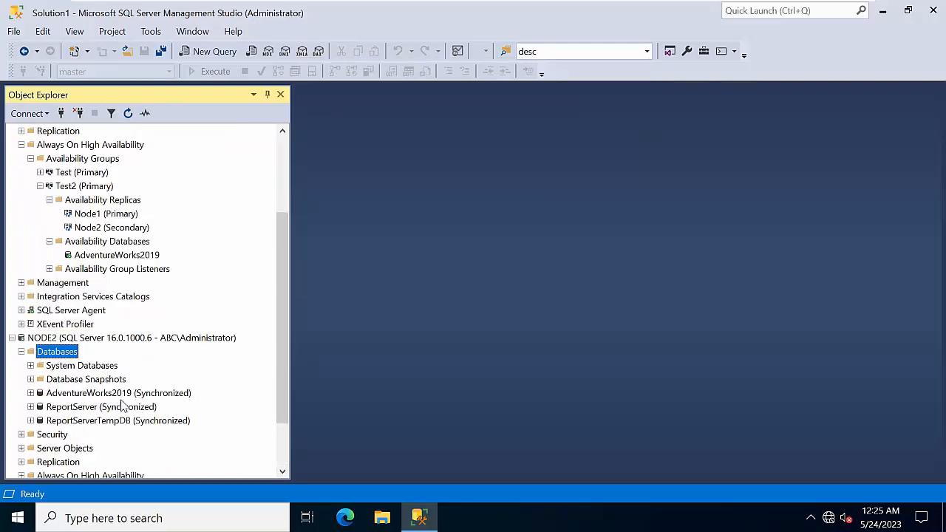
{"action": "scroll", "coordinate": [141, 397], "scroll_direction": "down", "scroll_amount": 1}
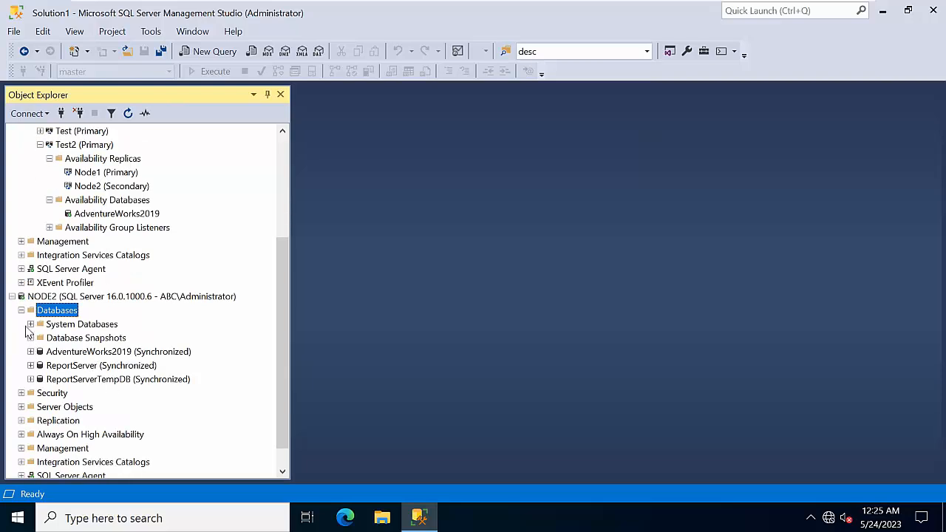
{"action": "left_click", "coordinate": [12, 297]}
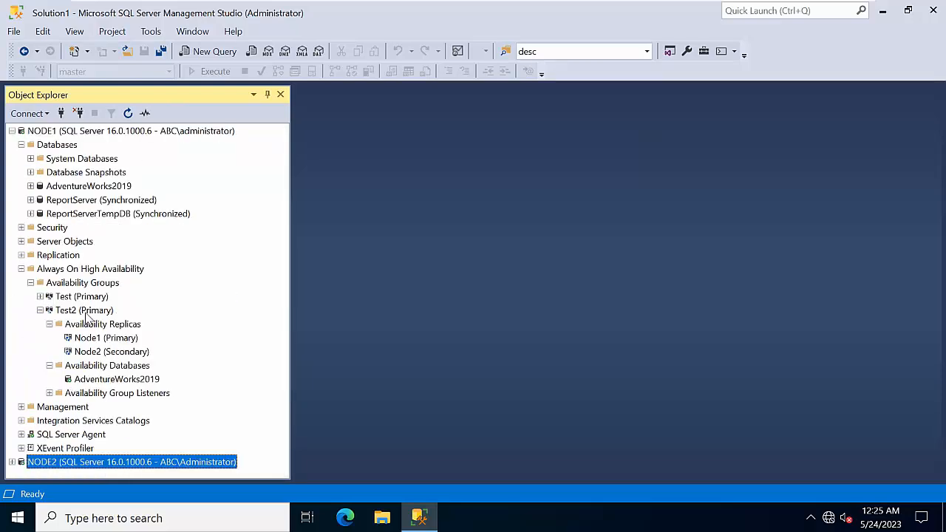
Step: Widen the replica Name column to confirm Node1 and Node2 are synchronized, then close the dashboard
{"action": "right_click", "coordinate": [88, 312]}
{"action": "left_click", "coordinate": [127, 367]}
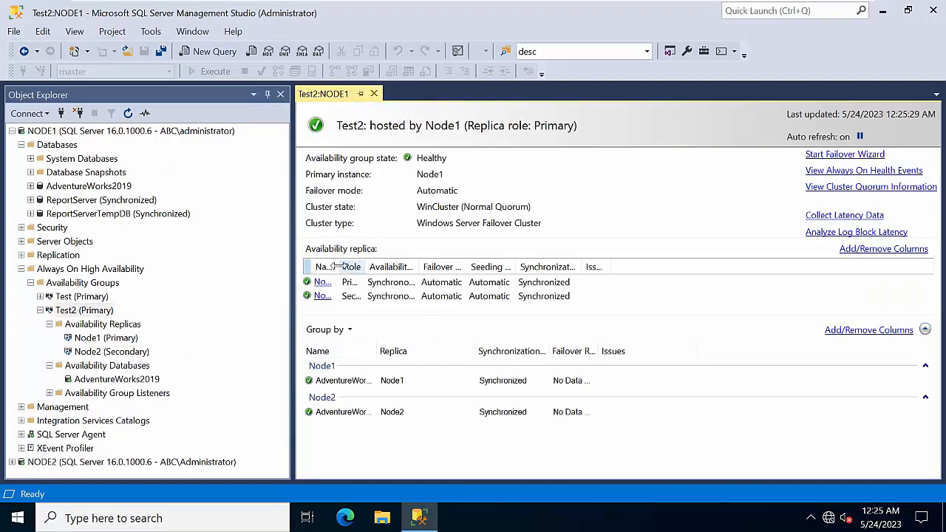
{"action": "left_click_drag", "start_coordinate": [336, 267], "coordinate": [451, 267]}
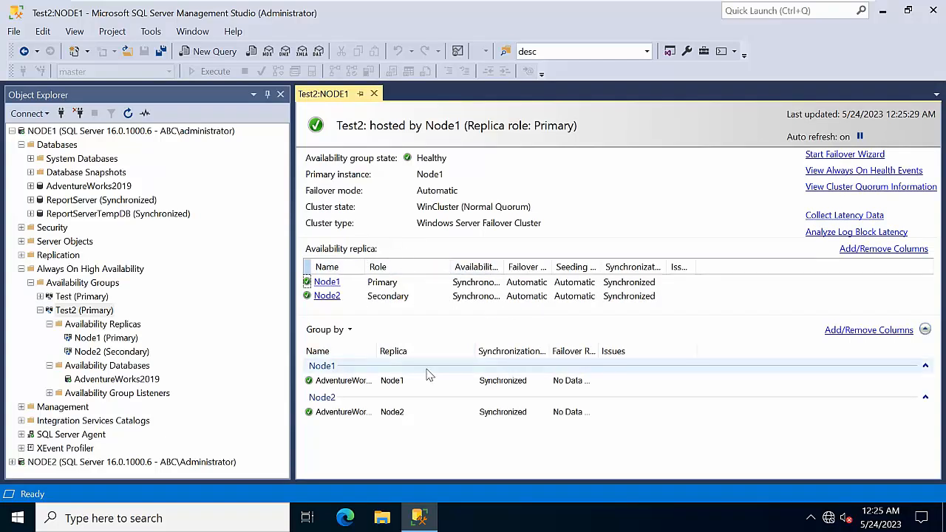
{"action": "left_click", "coordinate": [374, 94]}
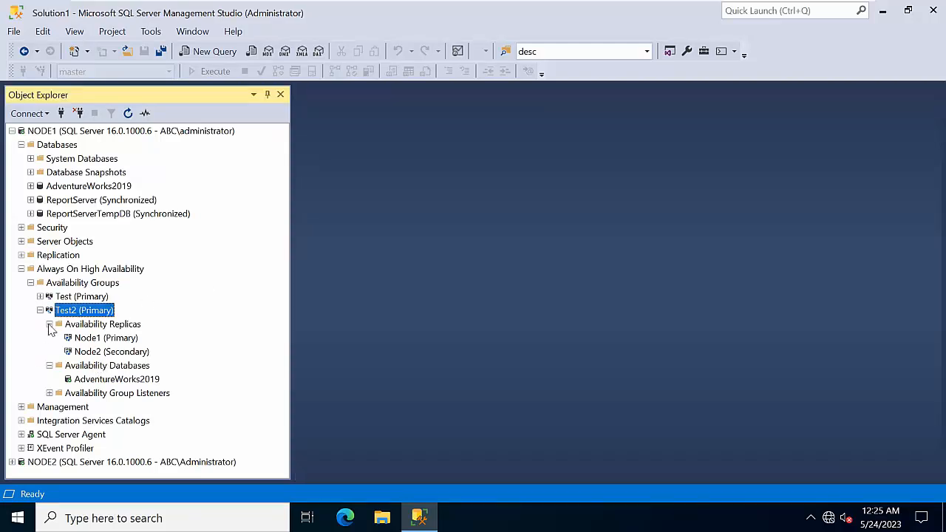
{"action": "left_click", "coordinate": [49, 324]}
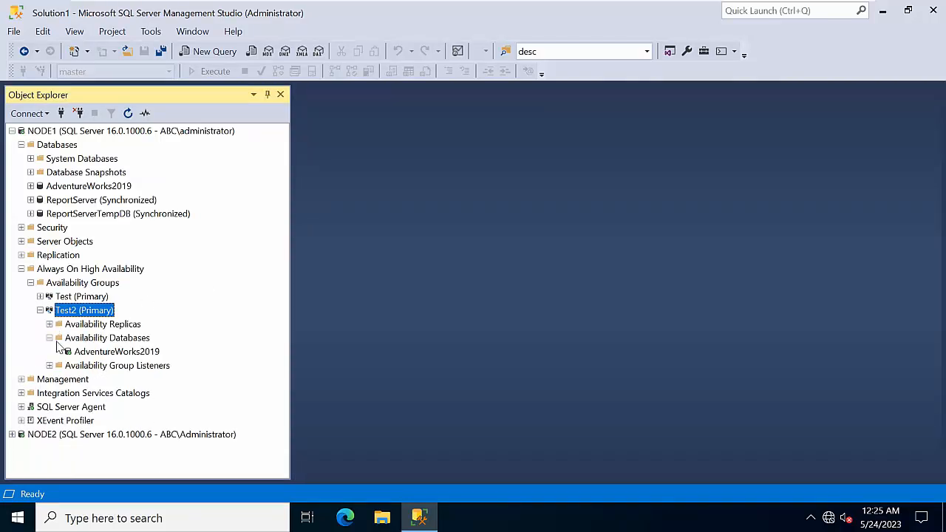
Step: Start a new Test2 listener with a DNS name, Static IP mode and port 1433
{"action": "left_click", "coordinate": [83, 368]}
{"action": "right_click", "coordinate": [84, 375]}
{"action": "left_click", "coordinate": [103, 375]}
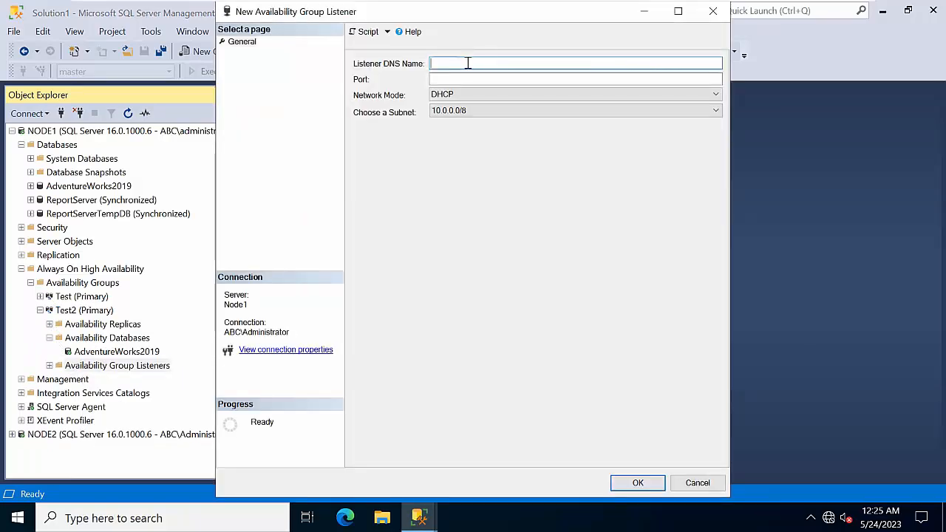
{"action": "type", "text": "Rlisten1"}
{"action": "left_click", "coordinate": [456, 94]}
{"action": "left_click", "coordinate": [455, 115]}
{"action": "left_click", "coordinate": [452, 77]}
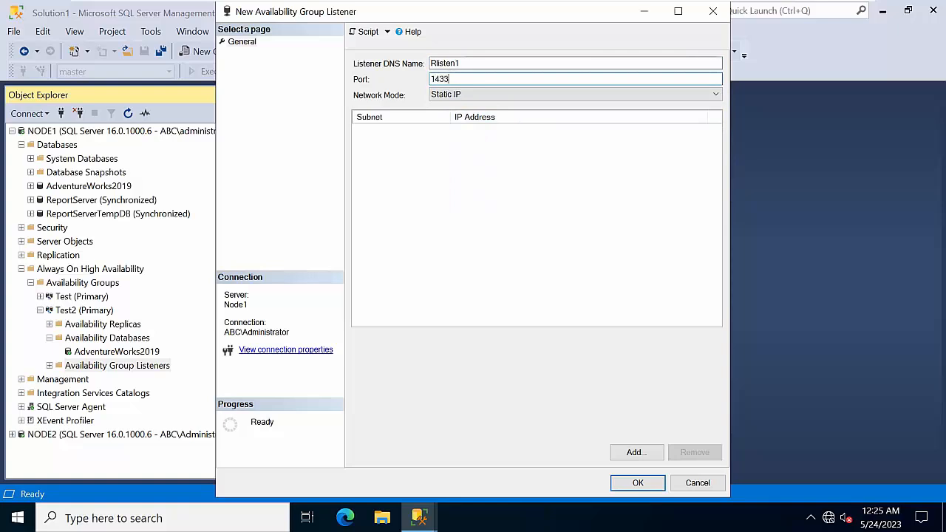
Step: Add IP 10.0.0.37 on subnet 10.0.0.0/8, correct the name to Rlisten, and create the listener
{"action": "left_click", "coordinate": [635, 452]}
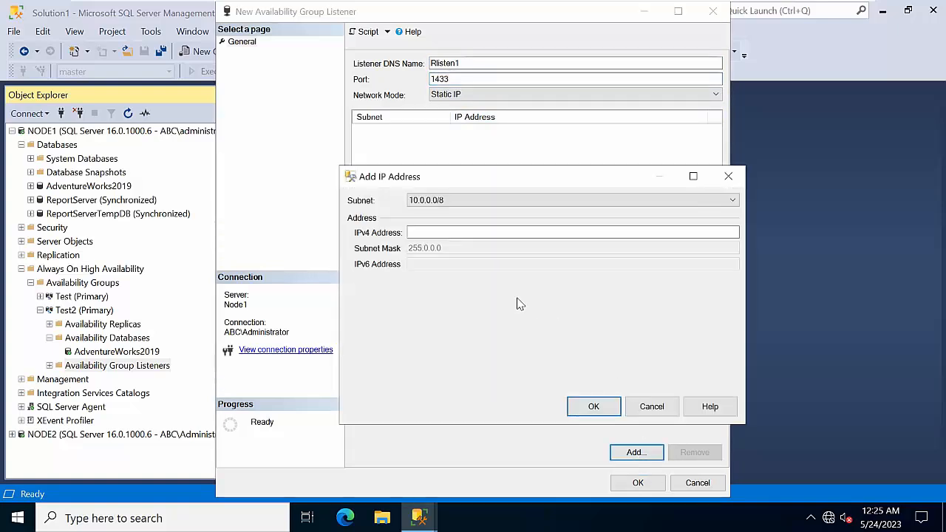
{"action": "left_click", "coordinate": [441, 234]}
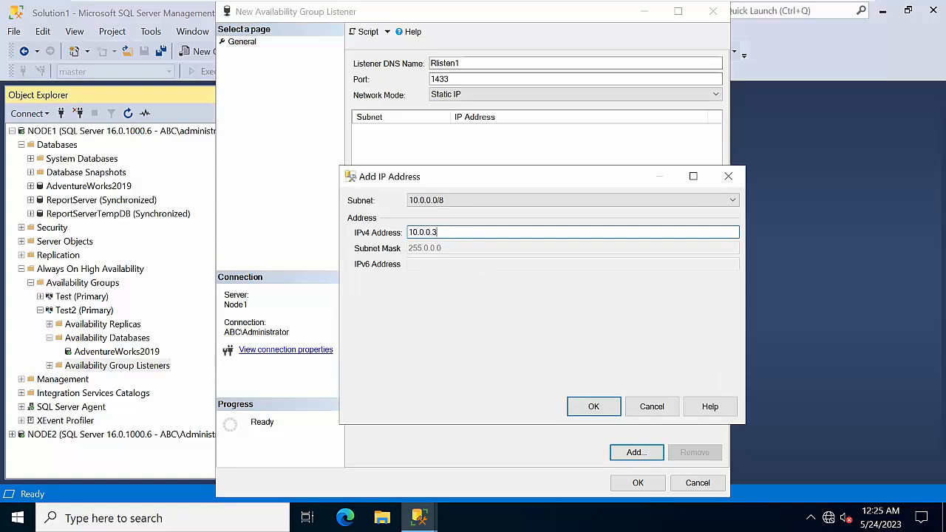
{"action": "left_click", "coordinate": [581, 406]}
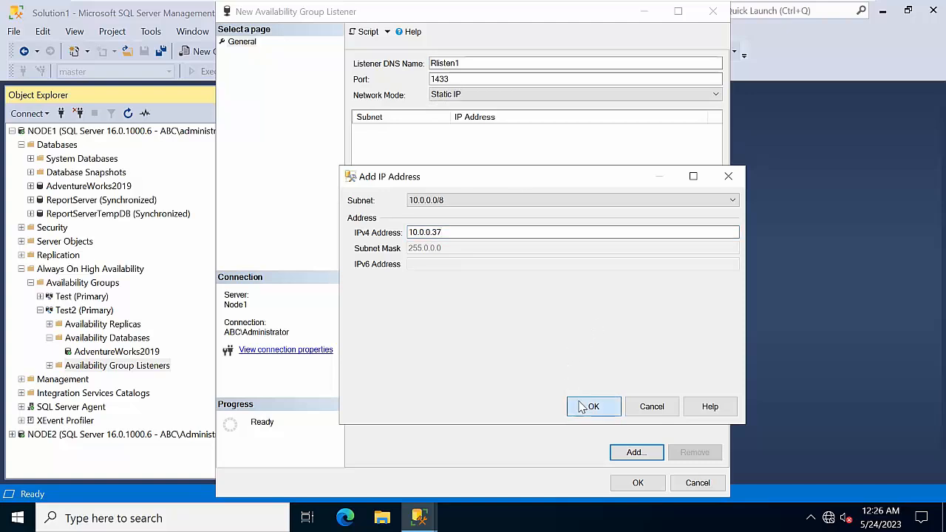
{"action": "left_click", "coordinate": [474, 64]}
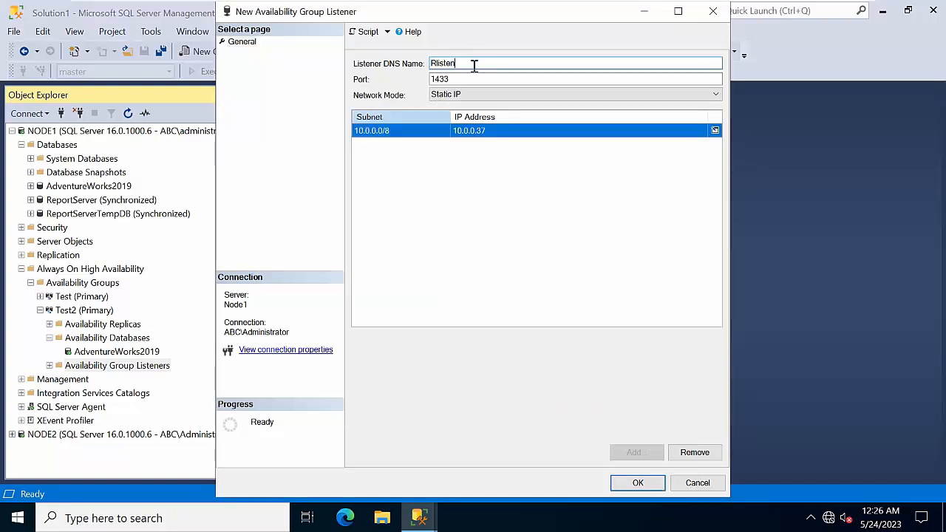
{"action": "left_click", "coordinate": [639, 484]}
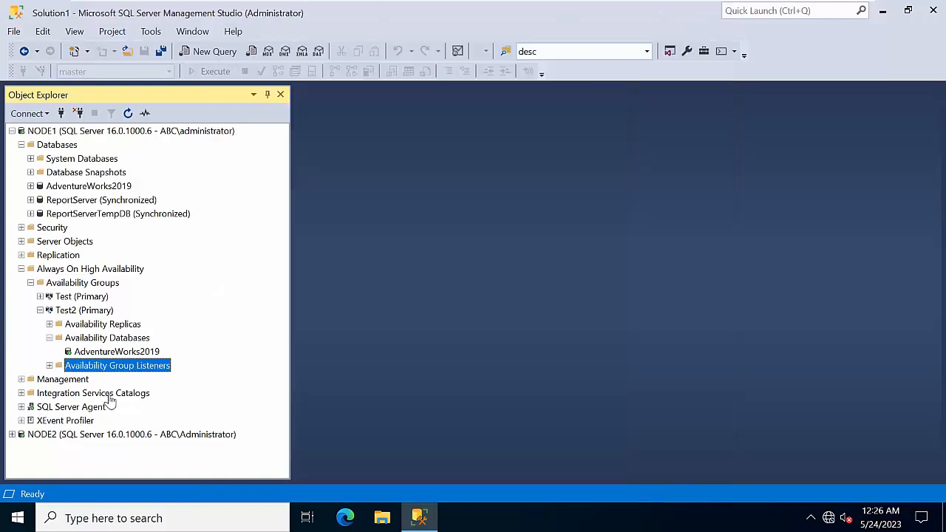
Step: Expand Availability Group Listeners to show Rlisten, then collapse NODE1's Databases folder
{"action": "double_click", "coordinate": [108, 366]}
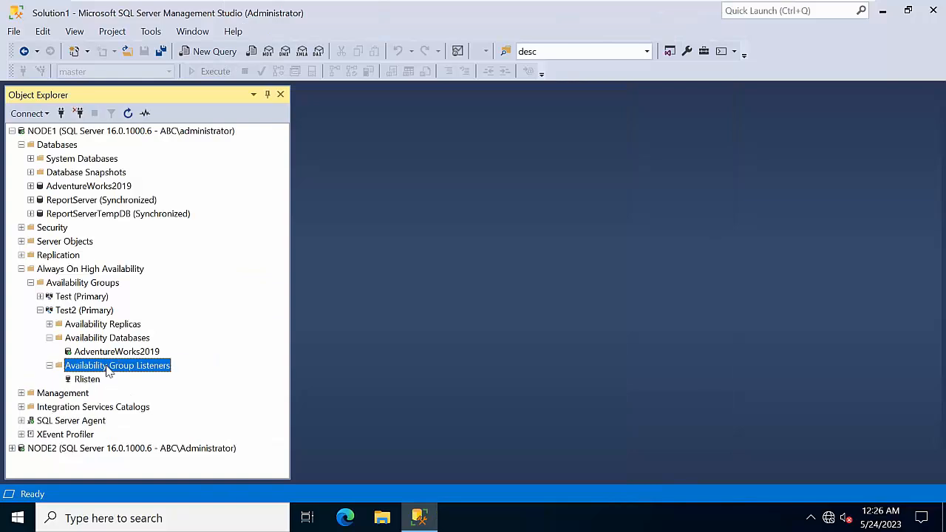
{"action": "left_click", "coordinate": [87, 379]}
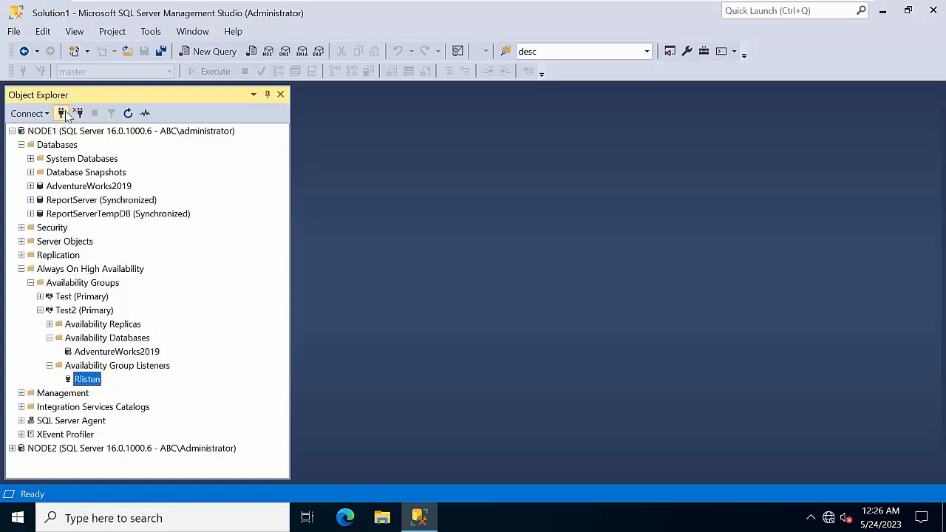
{"action": "left_click", "coordinate": [74, 131]}
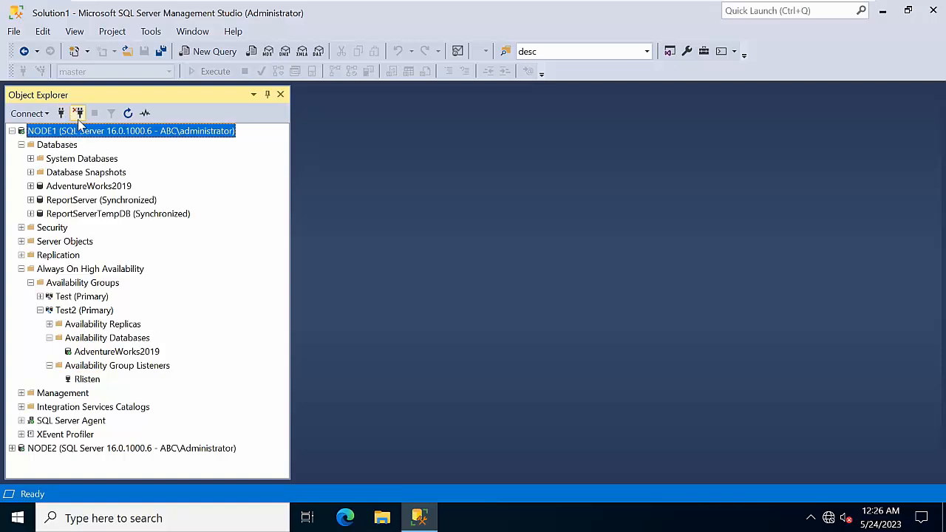
{"action": "left_click", "coordinate": [22, 145]}
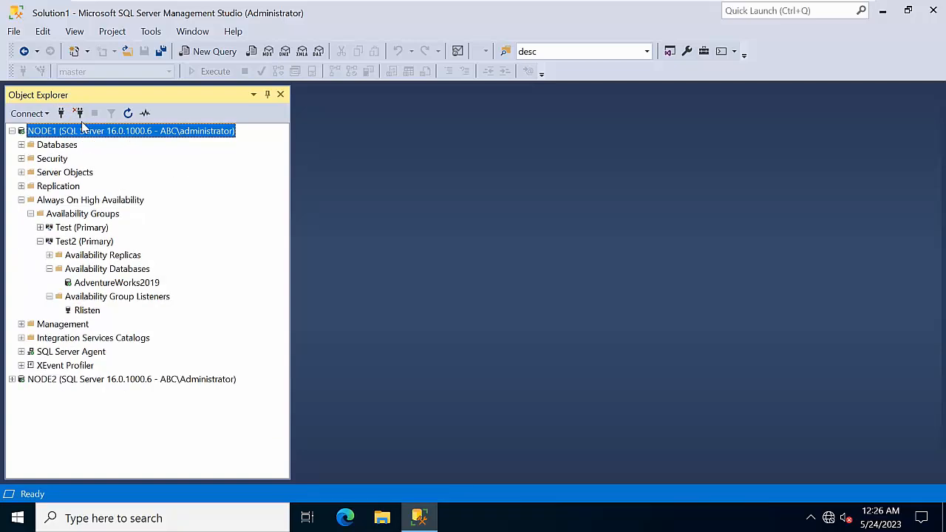
Step: Connect Object Explorer to the Database Engine through the Rlisten listener
{"action": "left_click", "coordinate": [61, 113]}
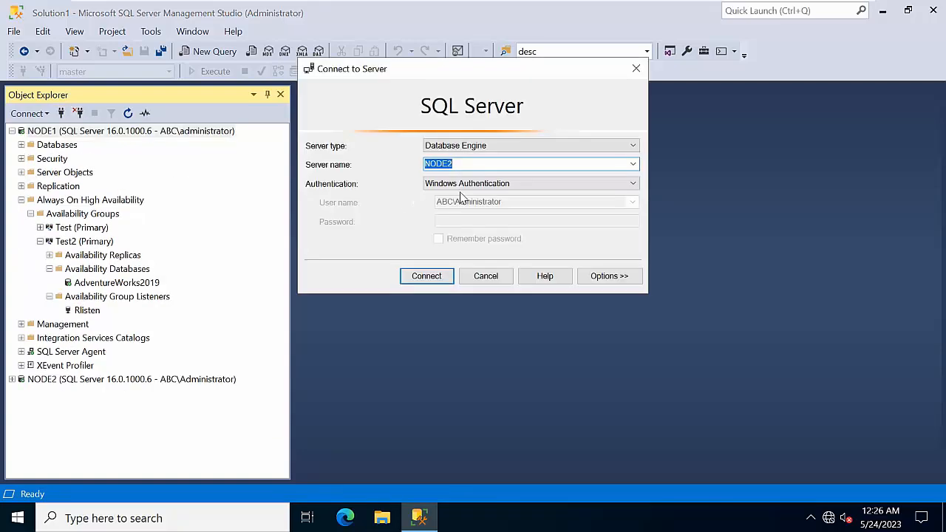
{"action": "left_click", "coordinate": [632, 164]}
{"action": "left_click", "coordinate": [500, 197]}
{"action": "left_click", "coordinate": [430, 278]}
Step: Disconnect NODE1 and NODE2, then expand Rlisten's Databases showing AdventureWorks2019 synchronized
{"action": "scroll", "coordinate": [57, 225], "scroll_direction": "up", "scroll_amount": 2}
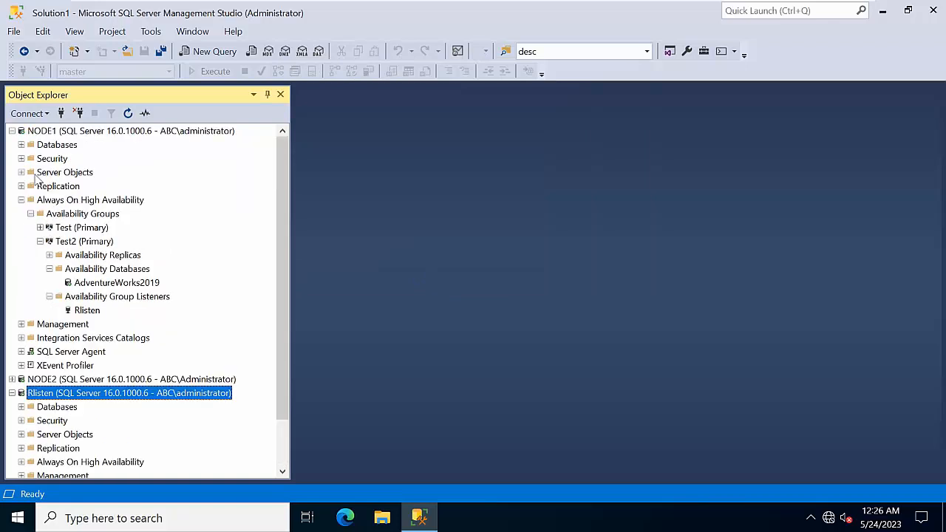
{"action": "left_click", "coordinate": [29, 130]}
{"action": "left_click", "coordinate": [79, 113]}
{"action": "left_click", "coordinate": [78, 113]}
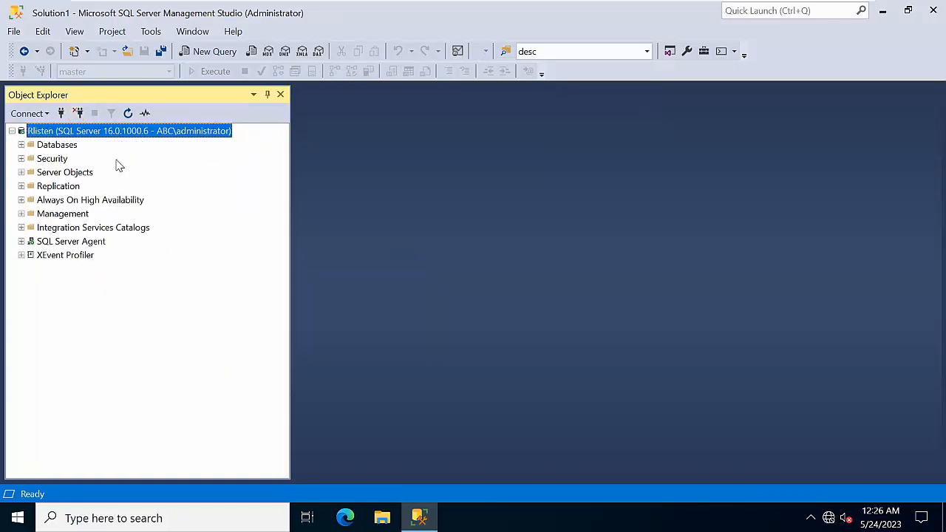
{"action": "double_click", "coordinate": [57, 147]}
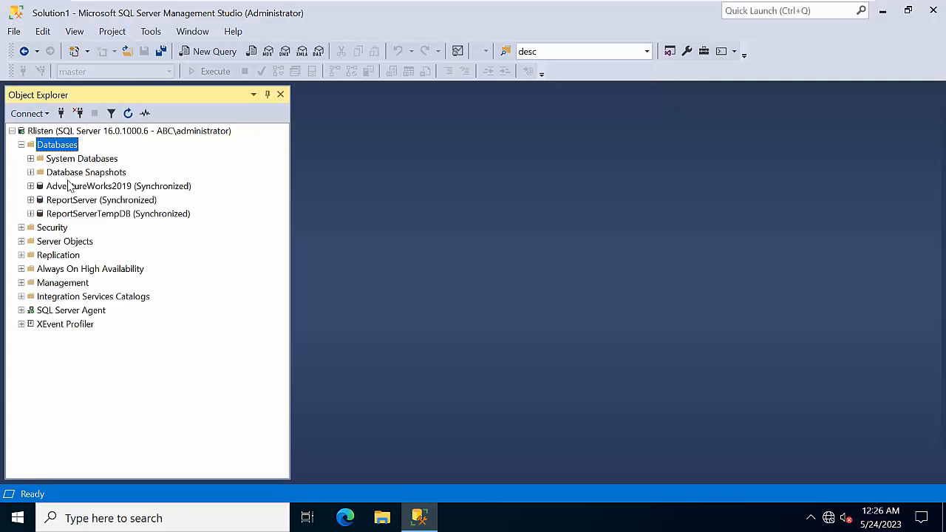
Step: Start a copy-only backup of AdventureWorks2019 in a maximized Back Up Database dialog
{"action": "right_click", "coordinate": [68, 185]}
{"action": "mouse_move", "coordinate": [119, 244]}
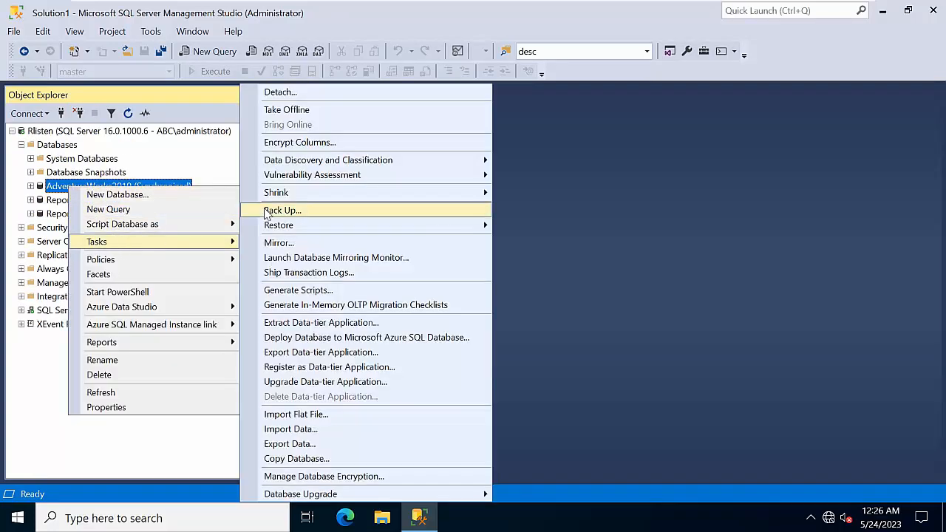
{"action": "left_click", "coordinate": [268, 212]}
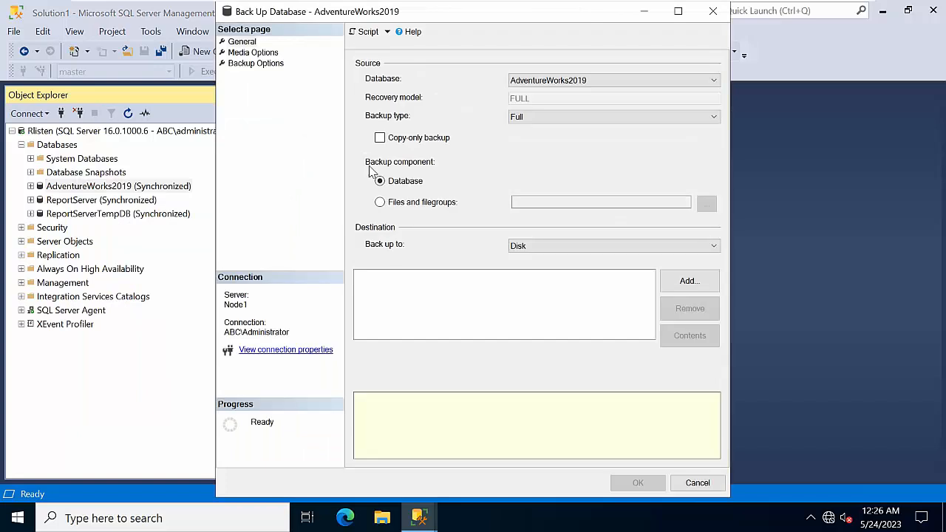
{"action": "left_click", "coordinate": [417, 139]}
{"action": "left_click", "coordinate": [678, 11]}
Step: Add a backup destination file, pasting a path and then undoing it
{"action": "left_click", "coordinate": [903, 276]}
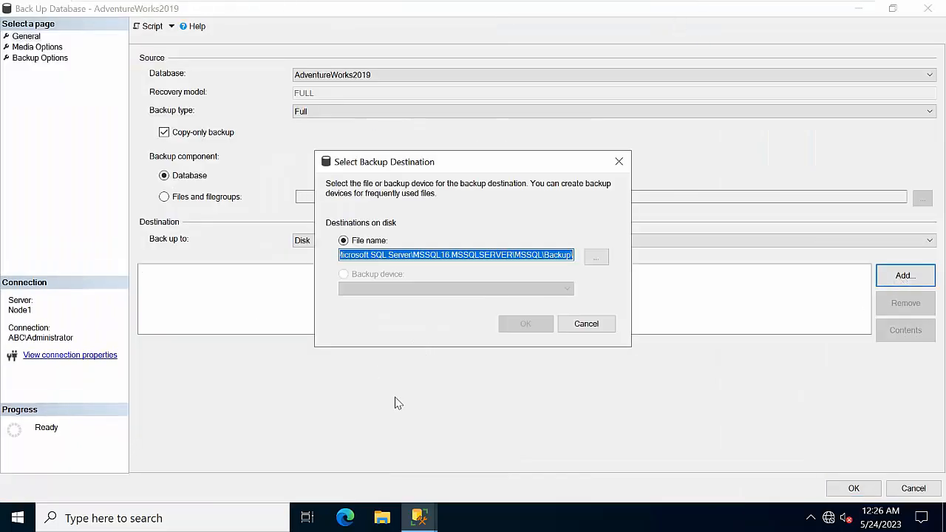
{"action": "key", "text": "ctrl+v"}
{"action": "key", "text": "ctrl+z"}
Step: Open the properties of the C:\Log folder in File Explorer
{"action": "left_click", "coordinate": [383, 518]}
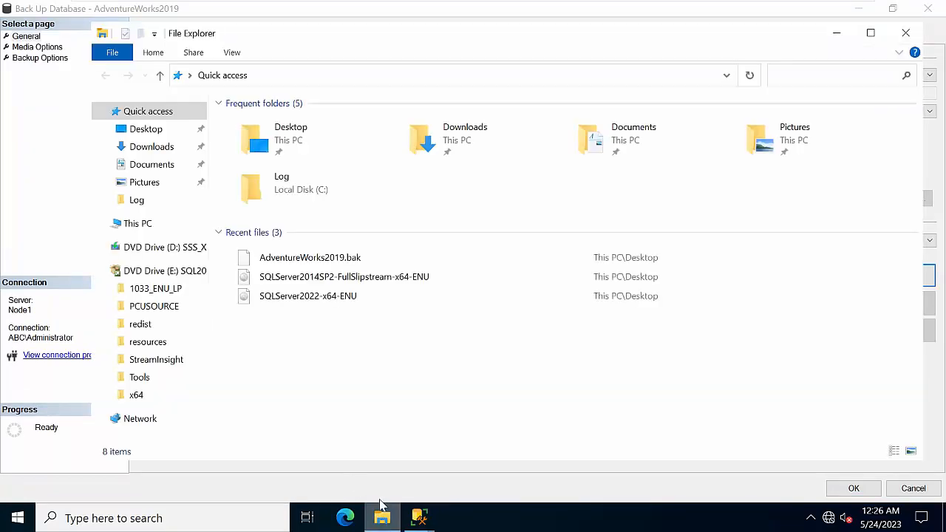
{"action": "left_click", "coordinate": [137, 223]}
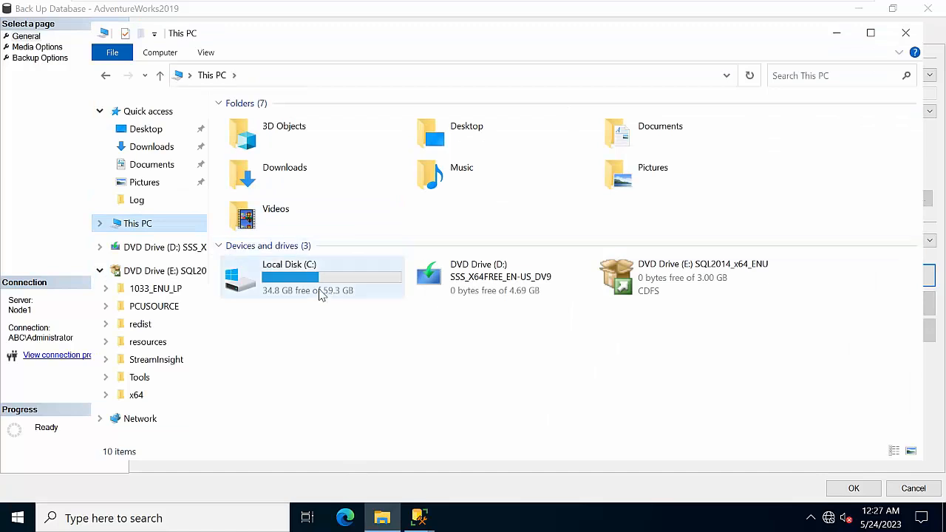
{"action": "double_click", "coordinate": [320, 294]}
{"action": "left_click", "coordinate": [266, 158]}
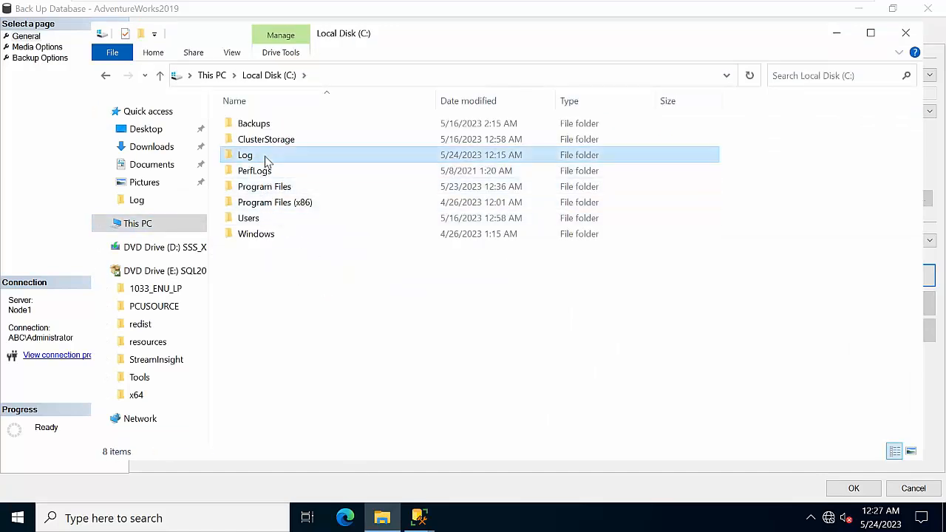
{"action": "right_click", "coordinate": [267, 158]}
{"action": "left_click", "coordinate": [312, 405]}
Step: Copy the Log folder's network path \\NODE1\Log from Sharing and return to the destination dialog
{"action": "left_click", "coordinate": [331, 171]}
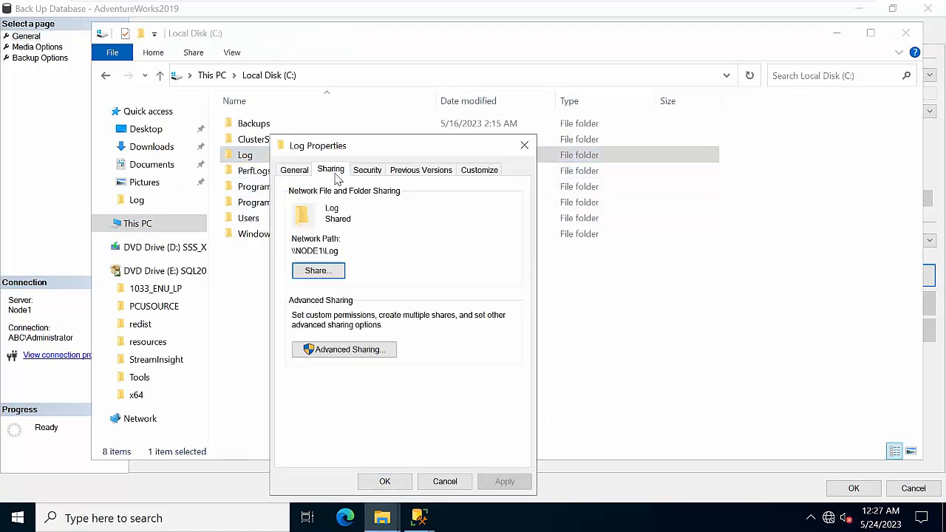
{"action": "left_click_drag", "start_coordinate": [363, 250], "coordinate": [241, 267]}
{"action": "key", "text": "ctrl+c"}
{"action": "left_click", "coordinate": [445, 482]}
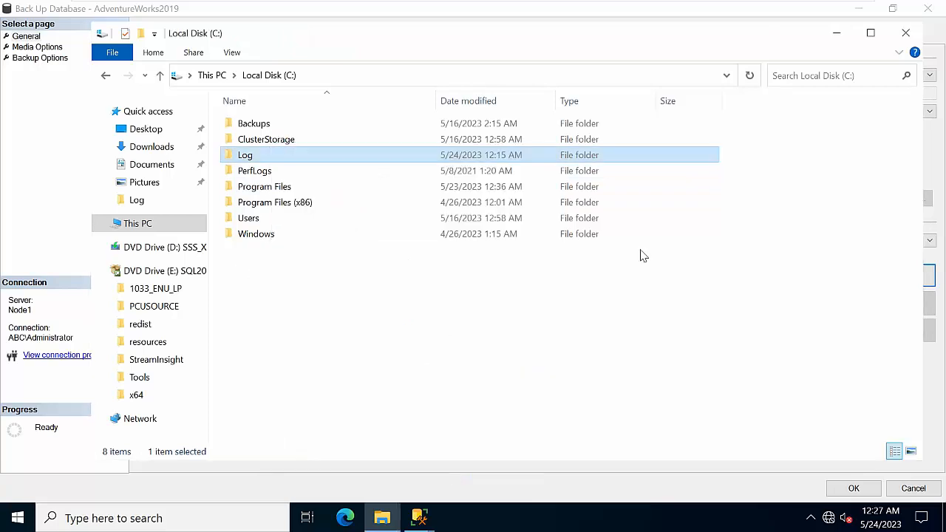
{"action": "left_click", "coordinate": [836, 33]}
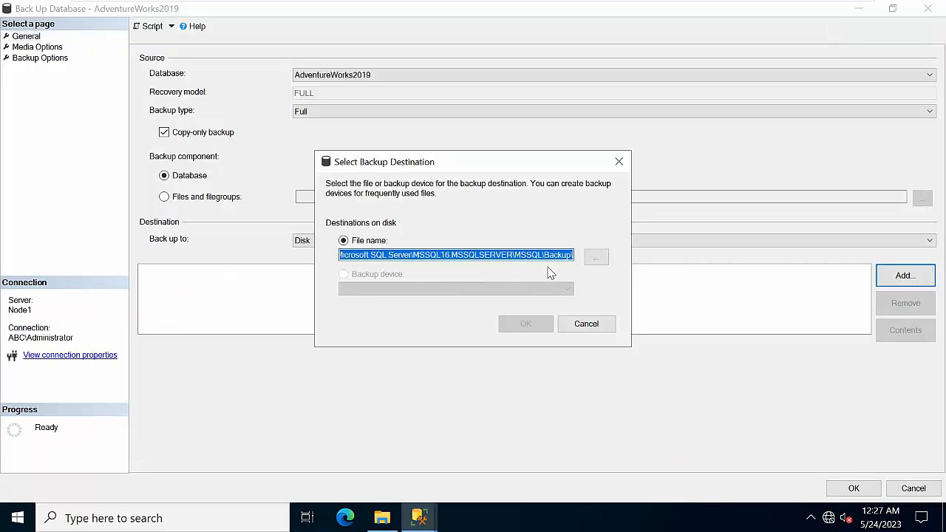
Step: Set the destination to \\NODE1\Log\ad.bak and run the copy-only full backup successfully
{"action": "key", "text": "ctrl+v"}
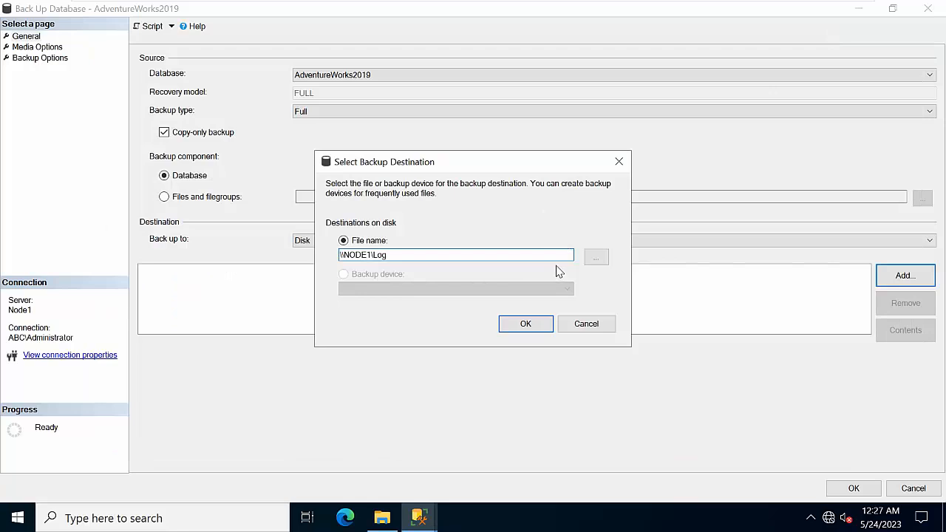
{"action": "type", "text": "\\"}
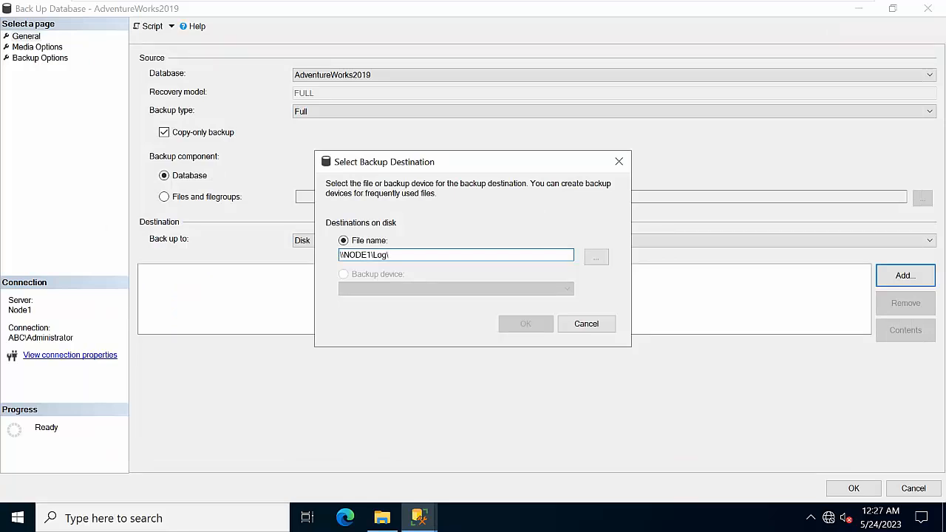
{"action": "type", "text": "ad.bak"}
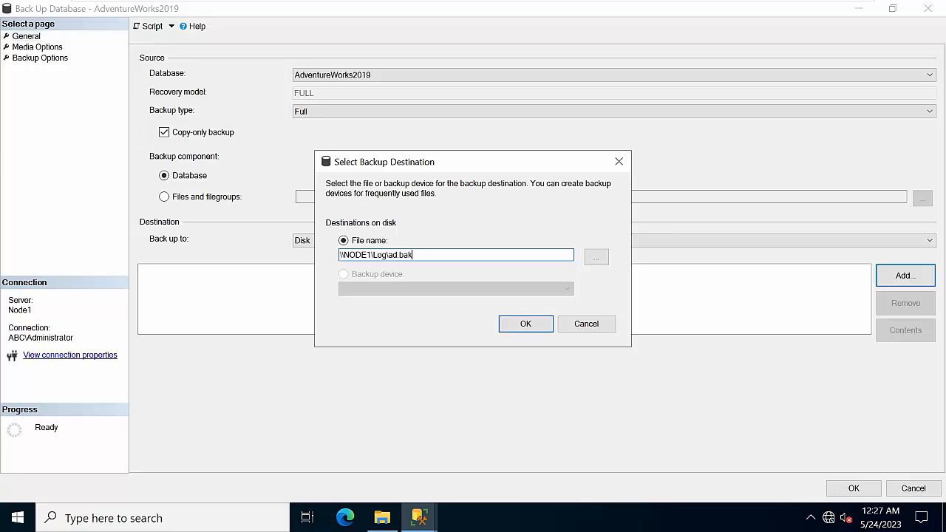
{"action": "key", "text": "Return"}
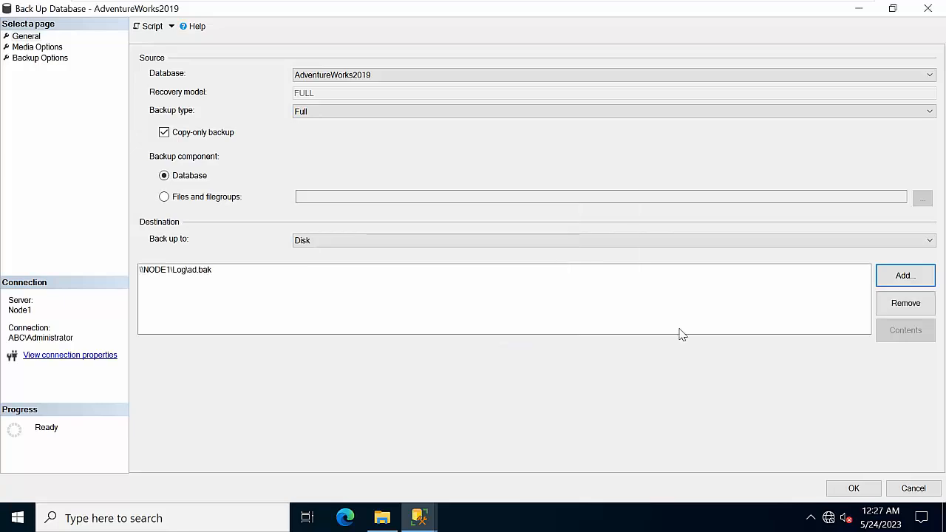
{"action": "left_click", "coordinate": [854, 488]}
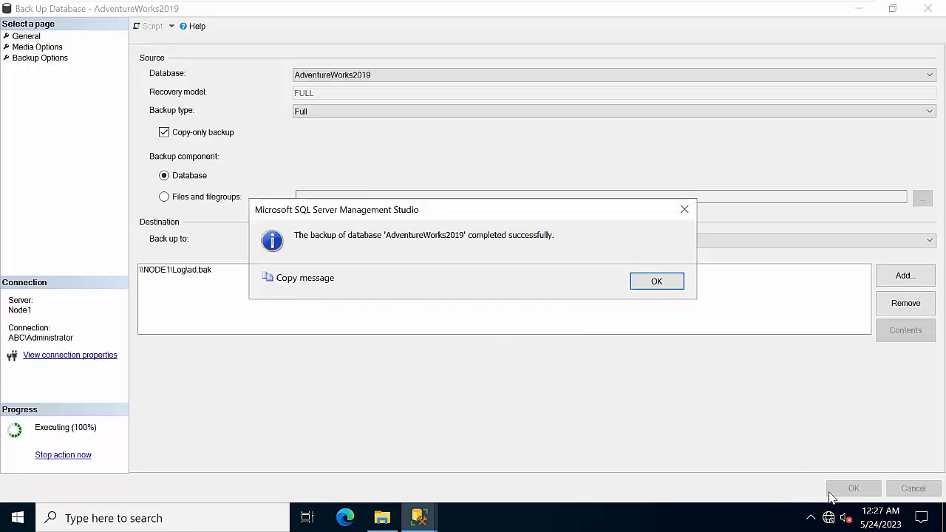
{"action": "left_click", "coordinate": [655, 284]}
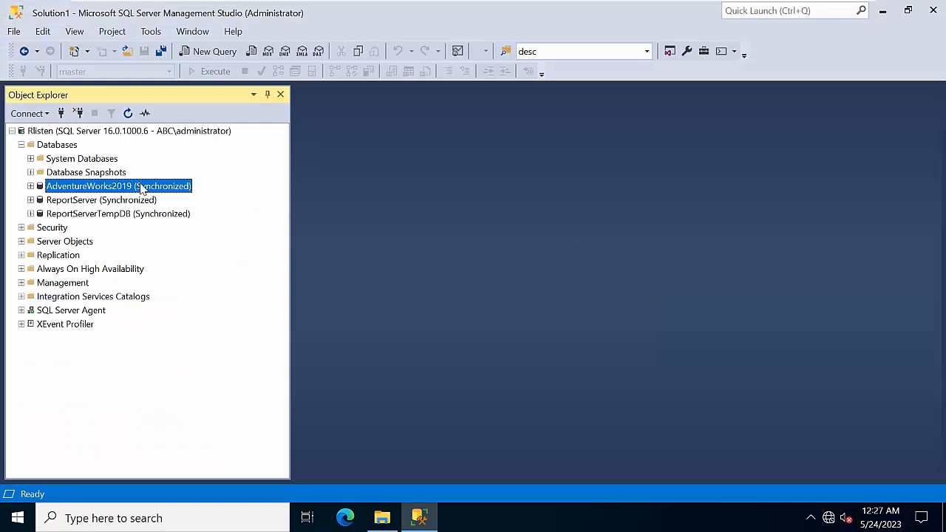
Step: Try a copy-only Transaction Log backup of AdventureWorks2019, then abandon the dialog without running
{"action": "right_click", "coordinate": [142, 189]}
{"action": "mouse_move", "coordinate": [220, 237]}
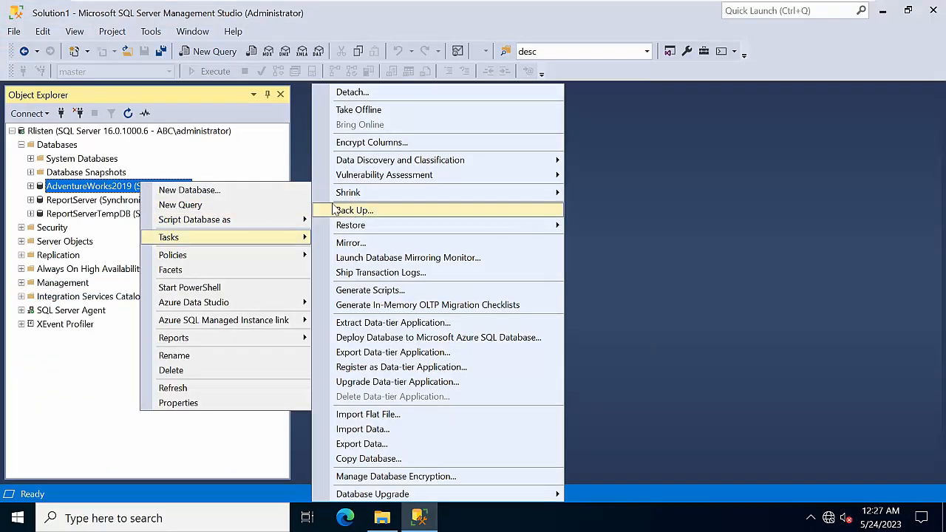
{"action": "left_click", "coordinate": [374, 210]}
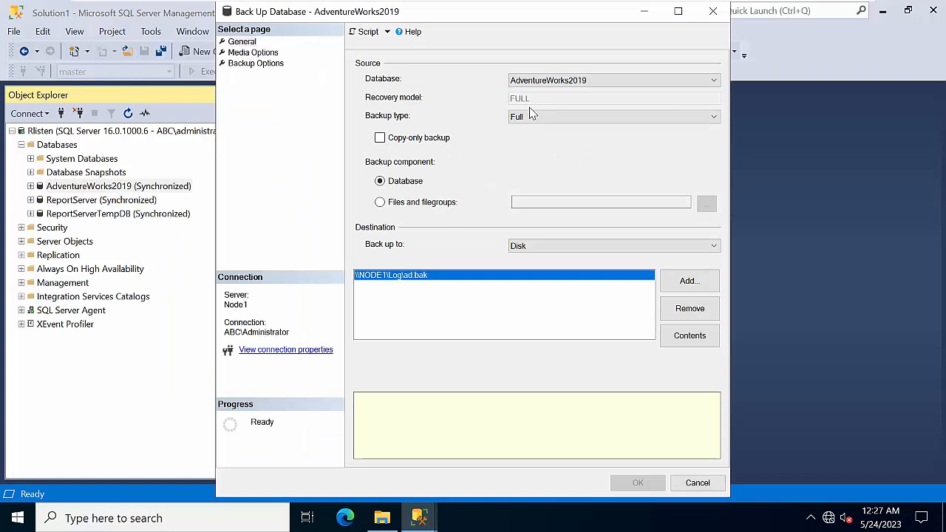
{"action": "left_click", "coordinate": [536, 117]}
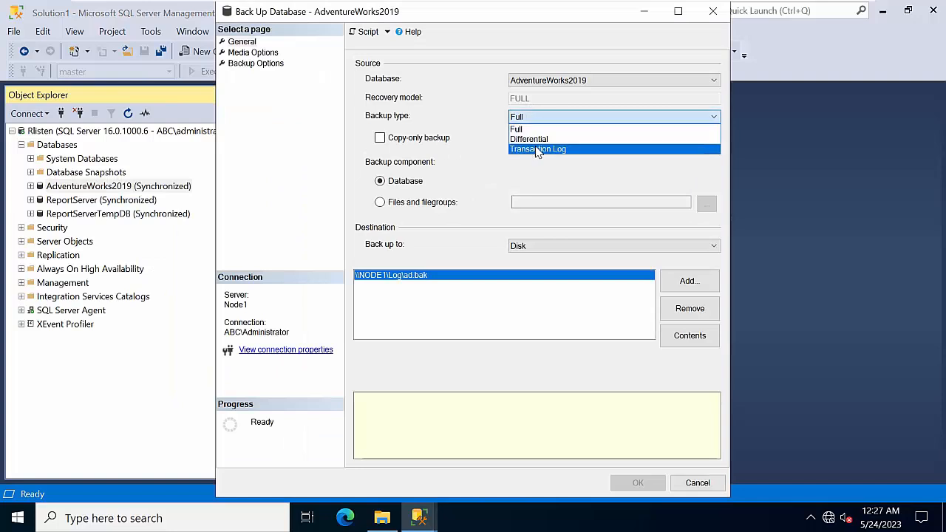
{"action": "left_click", "coordinate": [538, 149]}
{"action": "left_click", "coordinate": [380, 137]}
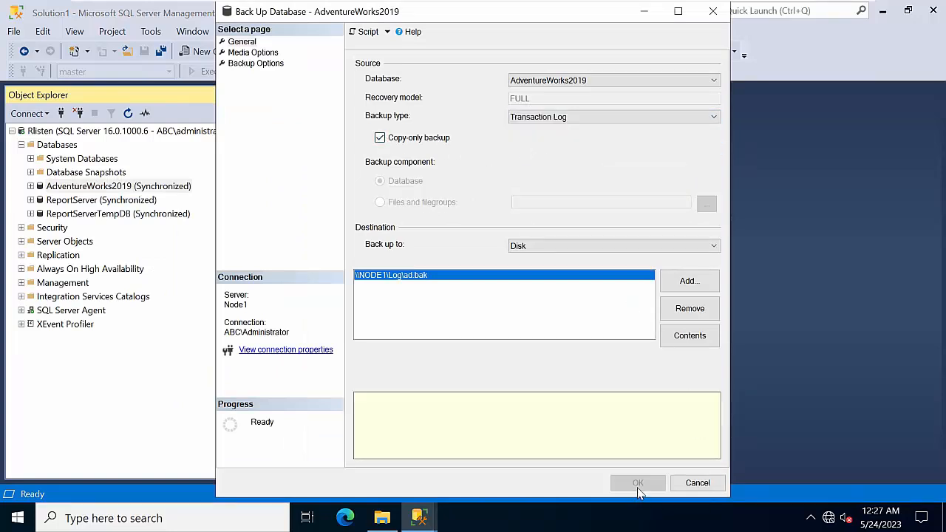
{"action": "left_click", "coordinate": [542, 123]}
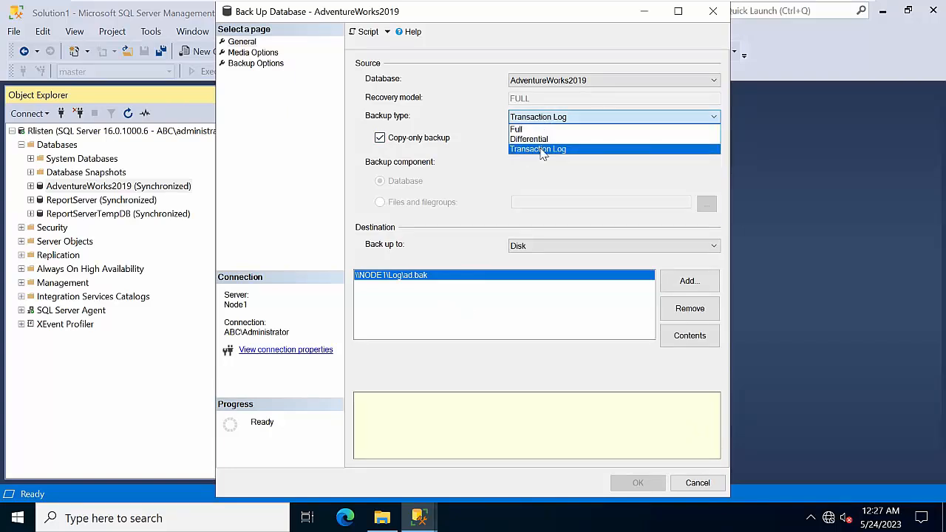
{"action": "left_click", "coordinate": [543, 150]}
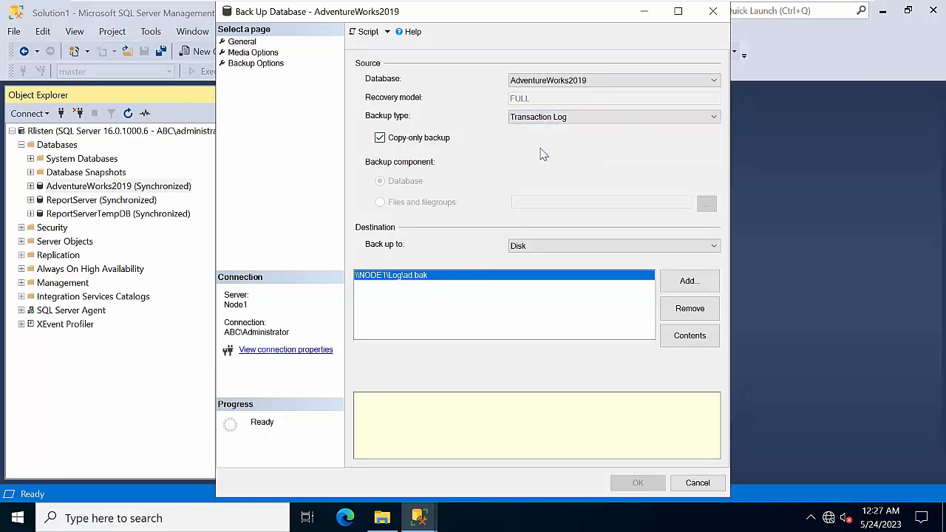
{"action": "left_click", "coordinate": [713, 10]}
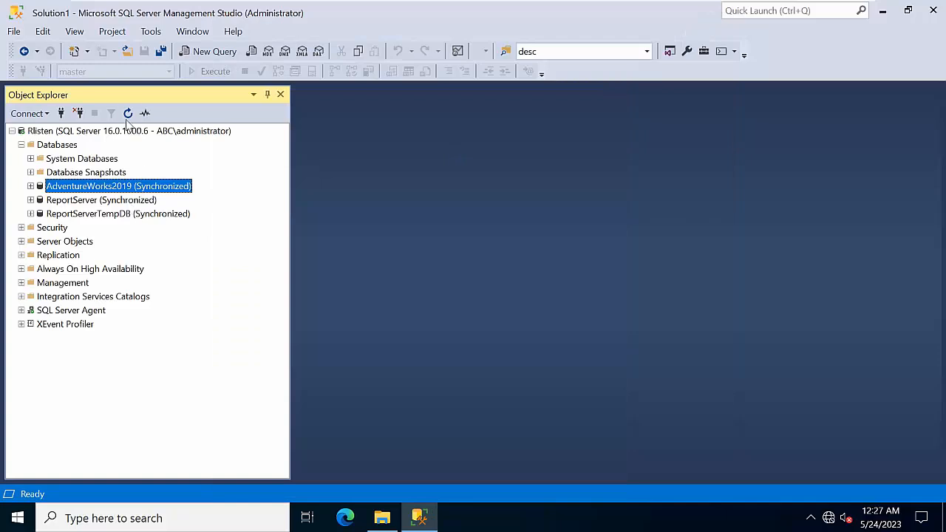
Step: Run a Transaction Log backup of AdventureWorks2019 to \\NODE1\Log\ad.bak
{"action": "right_click", "coordinate": [107, 188]}
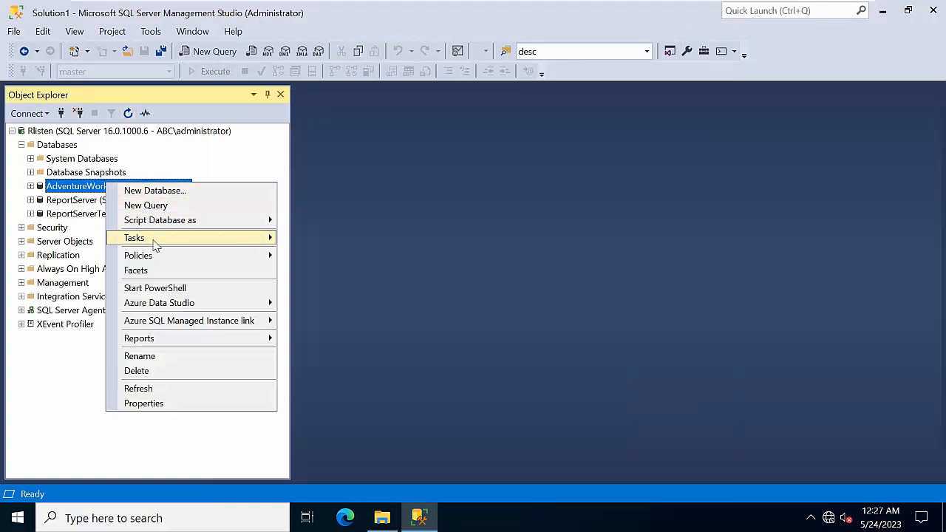
{"action": "mouse_move", "coordinate": [153, 241]}
{"action": "left_click", "coordinate": [319, 210]}
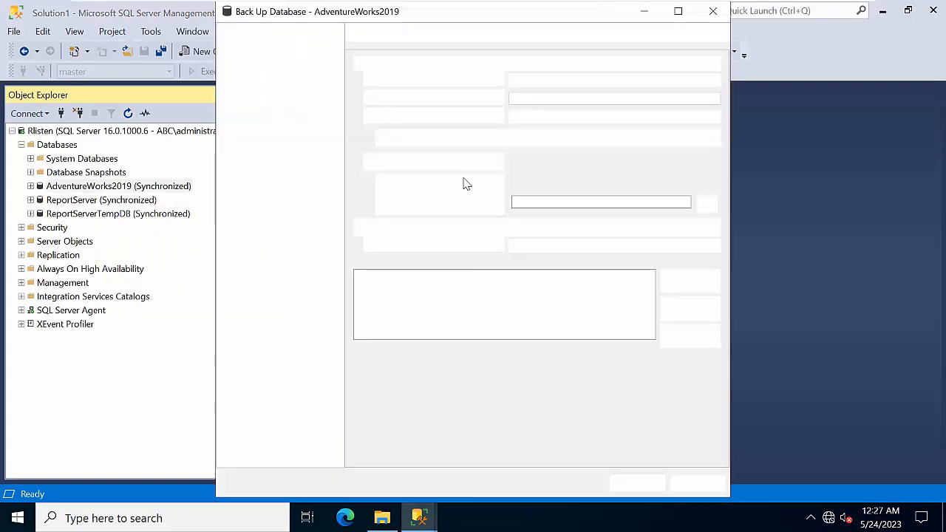
{"action": "left_click", "coordinate": [533, 117]}
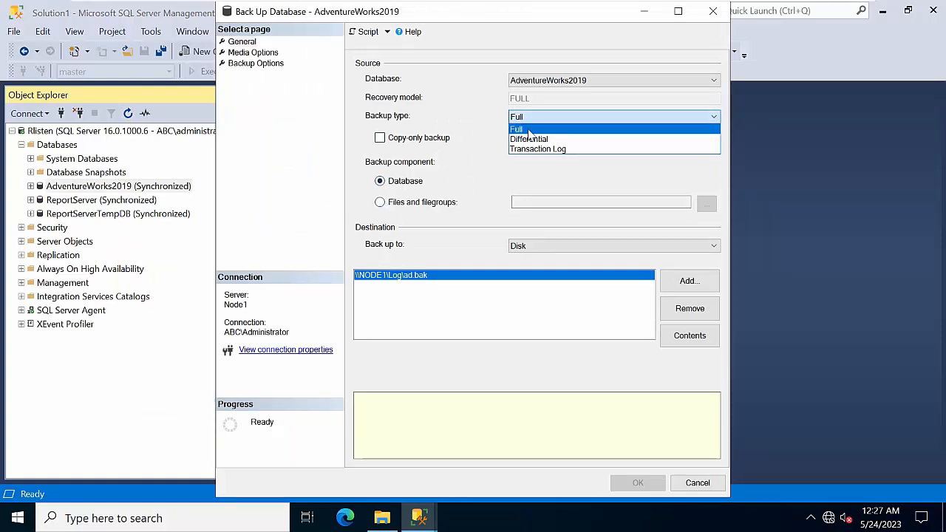
{"action": "left_click", "coordinate": [539, 152]}
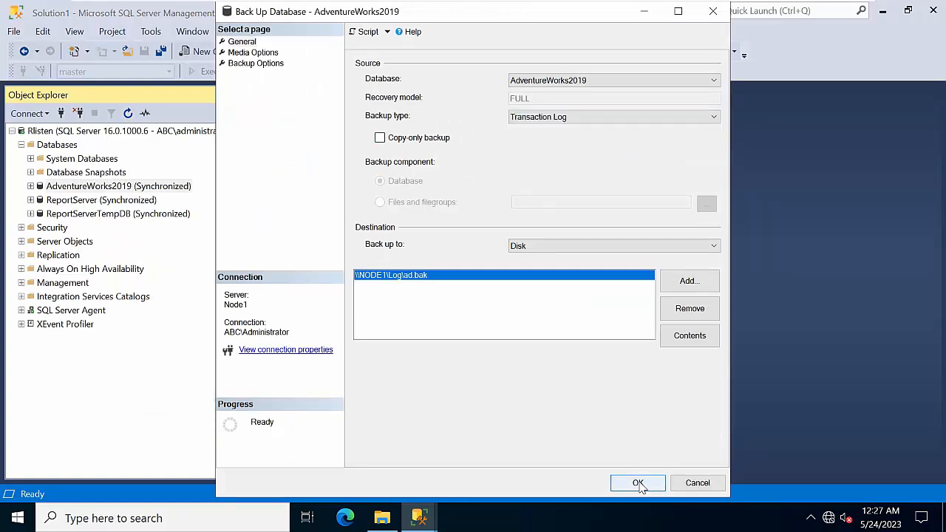
{"action": "left_click", "coordinate": [640, 482]}
{"action": "left_click", "coordinate": [646, 286]}
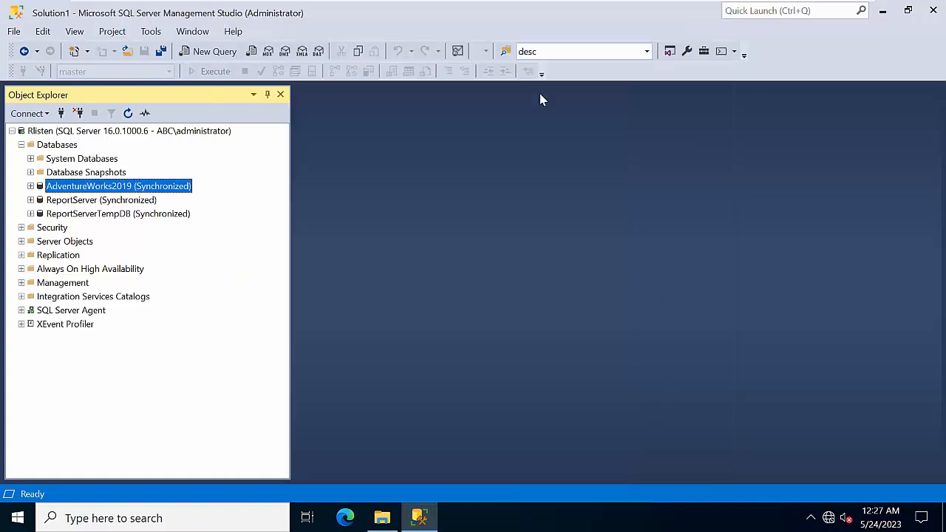
Step: Connect Object Explorer to the NODE3 database engine
{"action": "left_click", "coordinate": [22, 145]}
{"action": "left_click", "coordinate": [61, 113]}
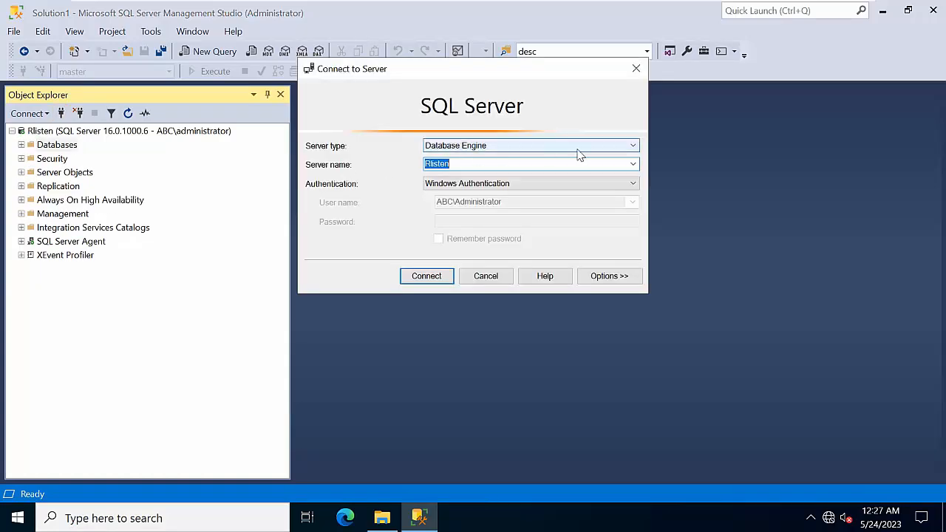
{"action": "left_click", "coordinate": [632, 163]}
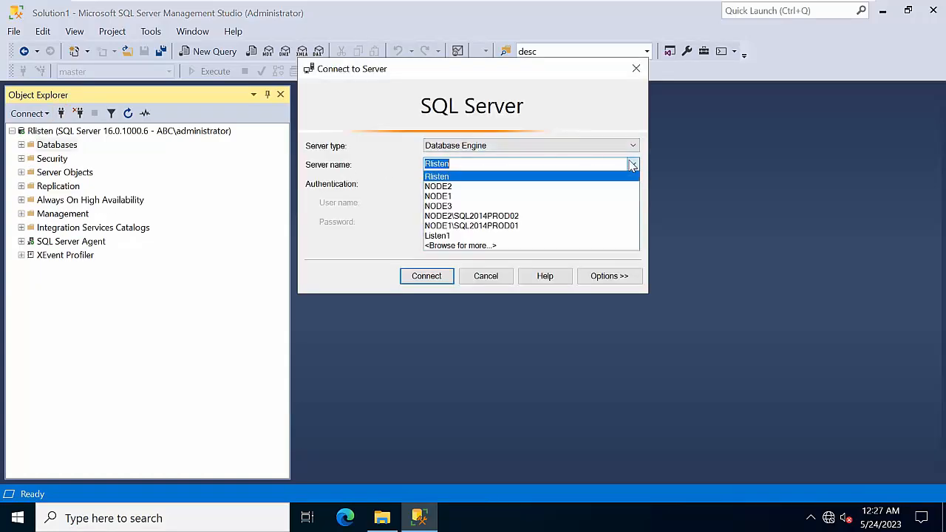
{"action": "left_click", "coordinate": [451, 207]}
{"action": "left_click", "coordinate": [432, 276]}
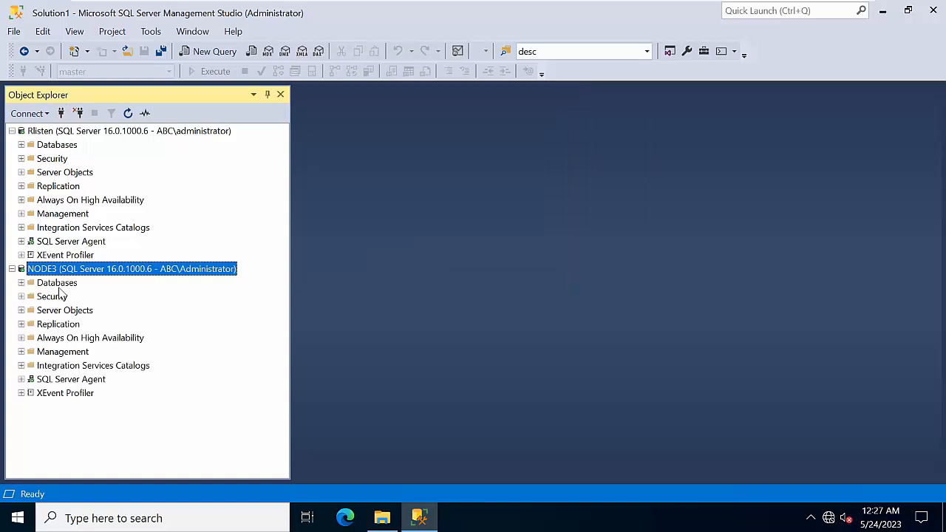
Step: Expand NODE3's Databases folder and start a database restore there
{"action": "double_click", "coordinate": [59, 287]}
{"action": "right_click", "coordinate": [59, 290]}
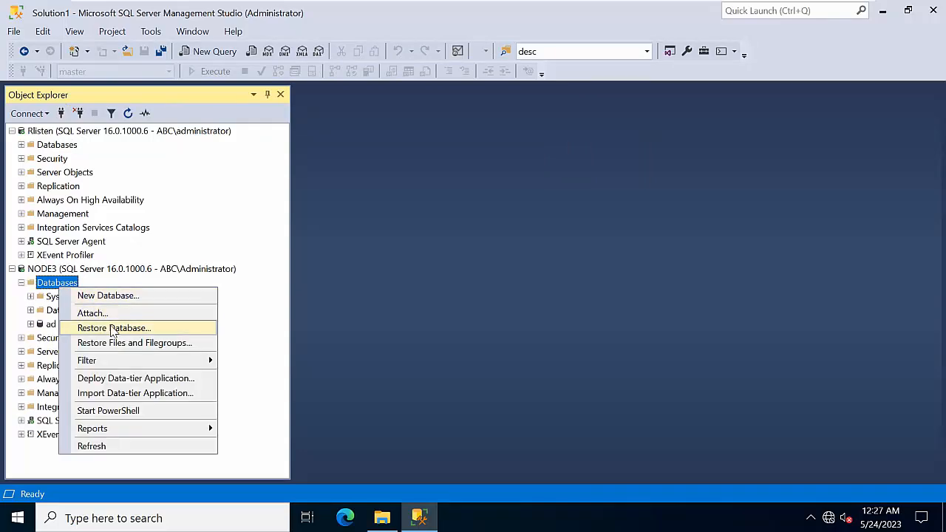
{"action": "left_click", "coordinate": [117, 329]}
Step: Choose \\NODE1\Log\ad.bak as the backup device to restore from
{"action": "left_click", "coordinate": [451, 159]}
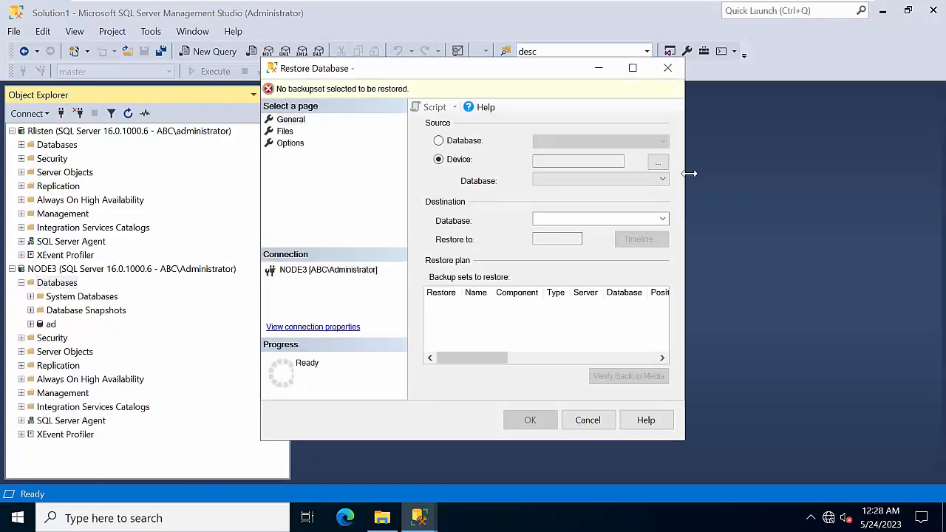
{"action": "left_click", "coordinate": [658, 162]}
{"action": "left_click", "coordinate": [568, 214]}
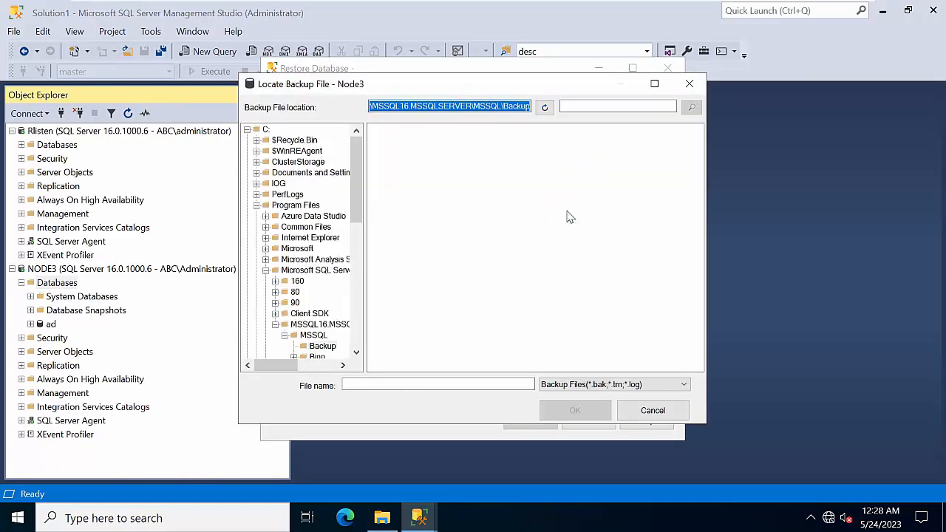
{"action": "type", "text": "\\\\NODE1\\Log"}
{"action": "key", "text": "Return"}
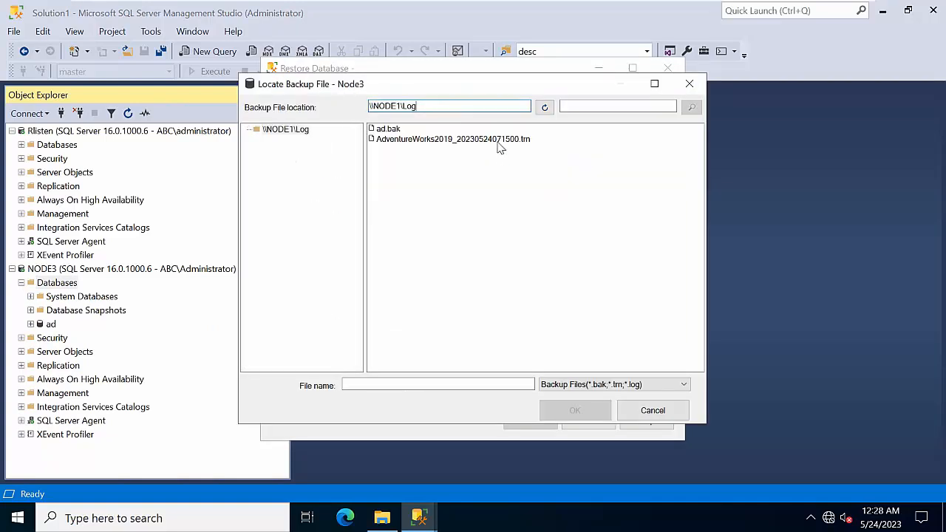
{"action": "left_click", "coordinate": [481, 141]}
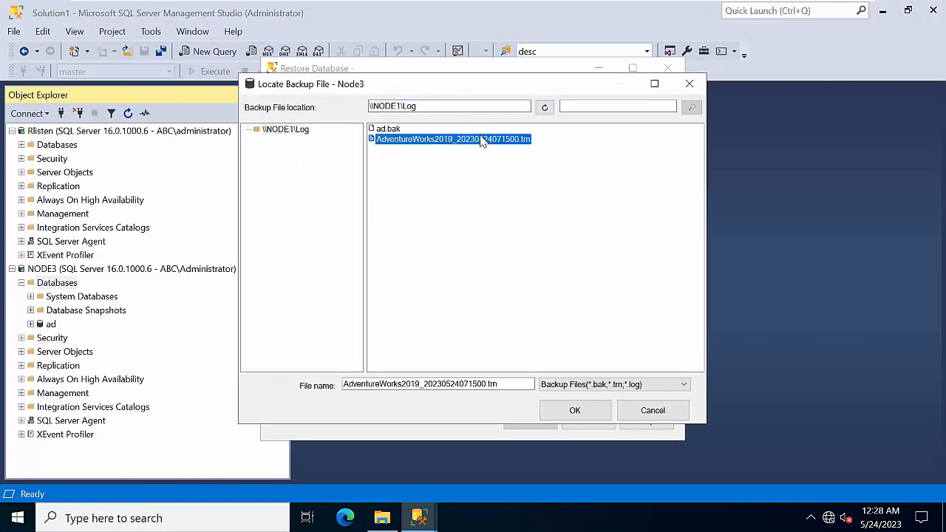
{"action": "left_click", "coordinate": [388, 130]}
{"action": "left_click", "coordinate": [576, 411]}
{"action": "left_click", "coordinate": [495, 362]}
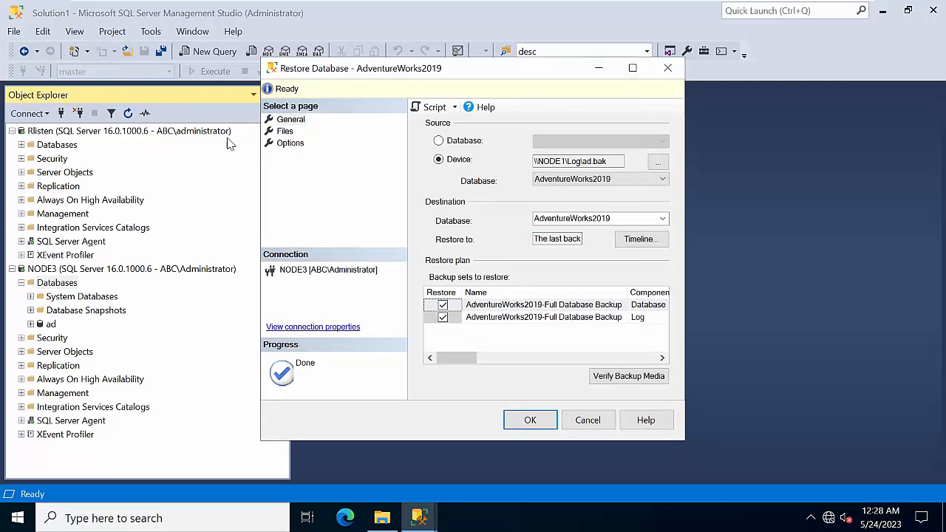
Step: Relocate all files, restore WITH NORECOVERY and WITH REPLACE, and run the restore
{"action": "left_click", "coordinate": [285, 132]}
{"action": "left_click", "coordinate": [509, 142]}
{"action": "left_click", "coordinate": [287, 143]}
{"action": "left_click", "coordinate": [633, 71]}
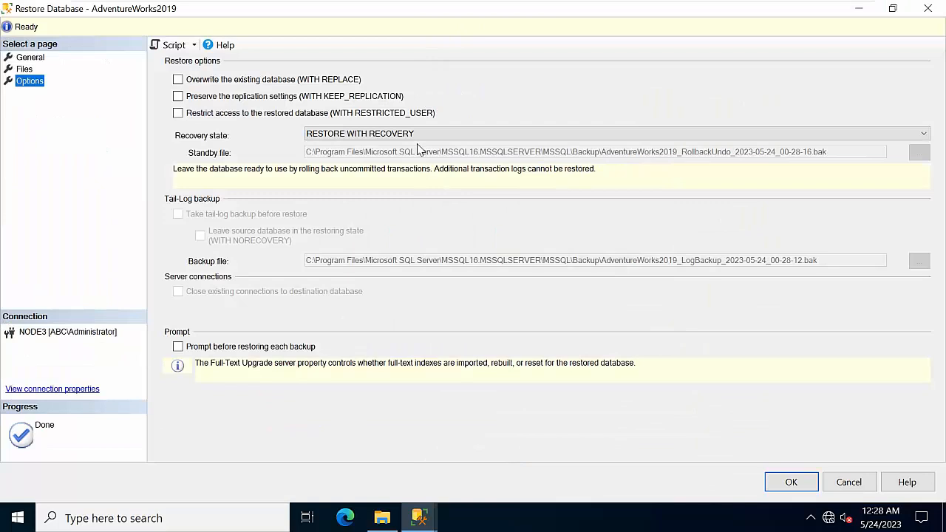
{"action": "left_click", "coordinate": [416, 134]}
{"action": "left_click", "coordinate": [399, 152]}
{"action": "left_click", "coordinate": [238, 83]}
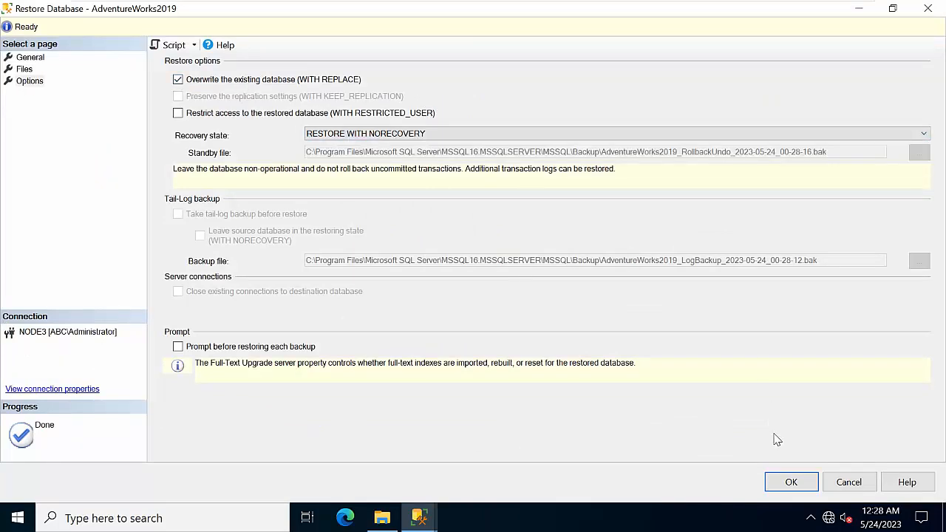
{"action": "left_click", "coordinate": [792, 482]}
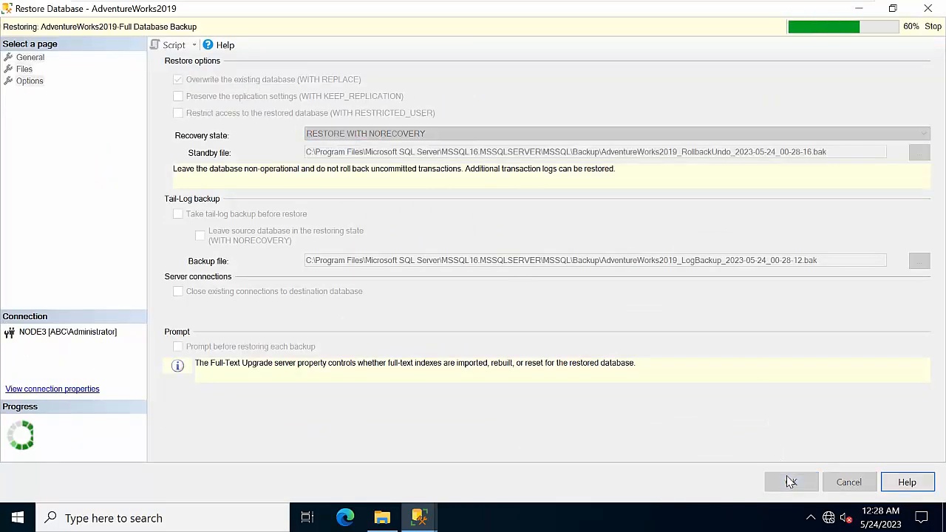
{"action": "left_click", "coordinate": [573, 313]}
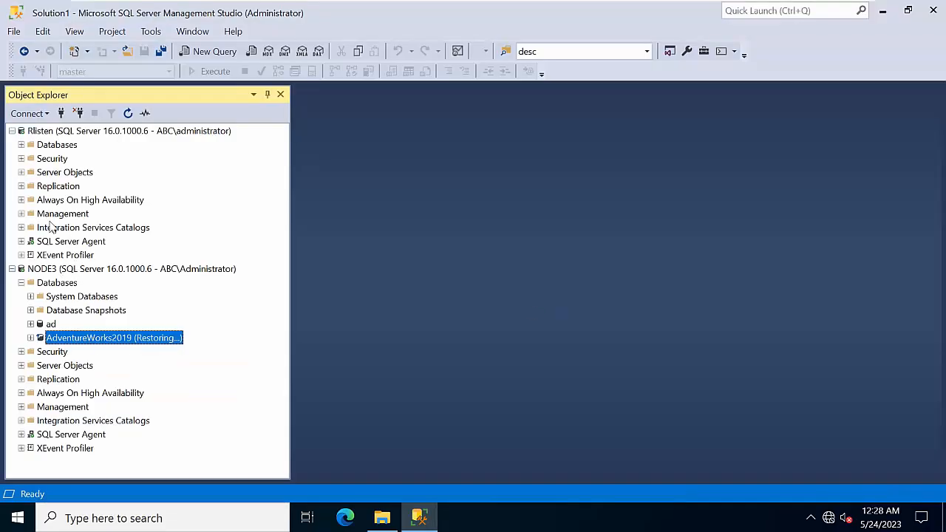
Step: Review AdventureWorks2019's log shipping backup settings and the backup folder's network path on Rlisten
{"action": "double_click", "coordinate": [47, 148]}
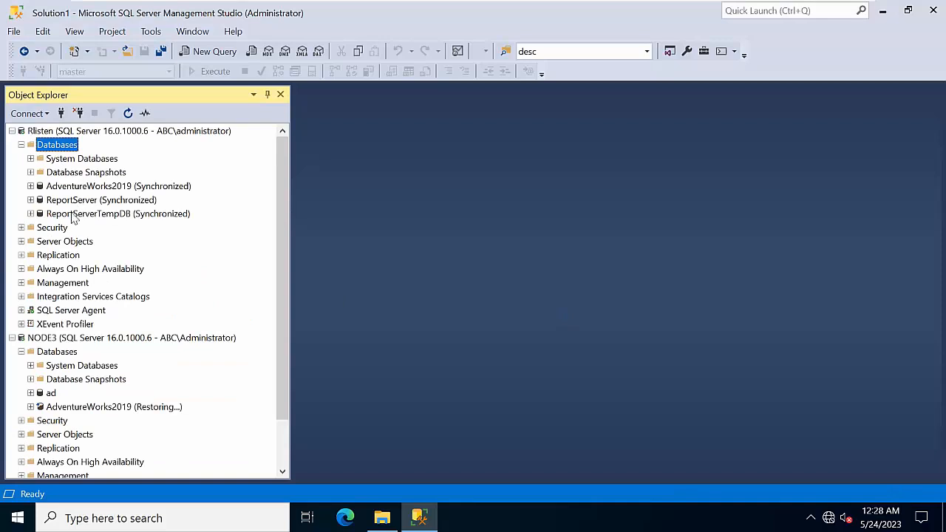
{"action": "right_click", "coordinate": [75, 191]}
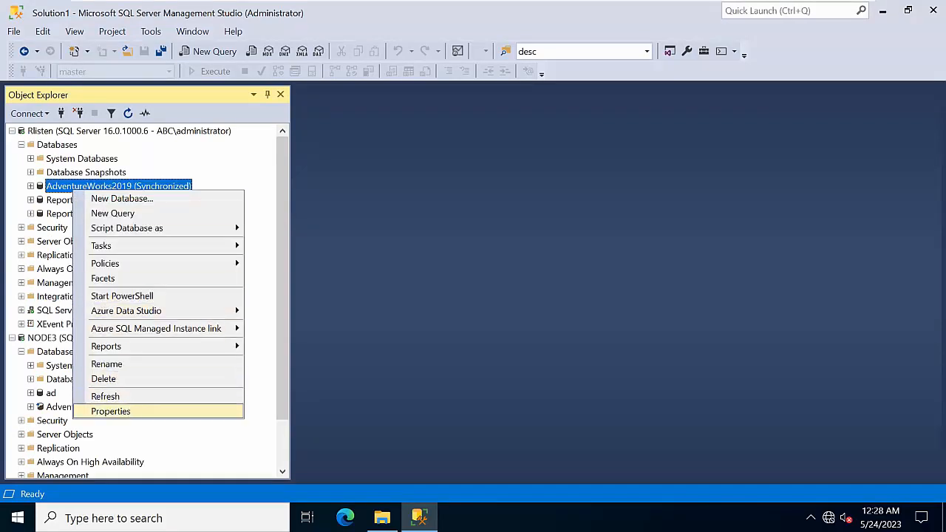
{"action": "left_click", "coordinate": [125, 411]}
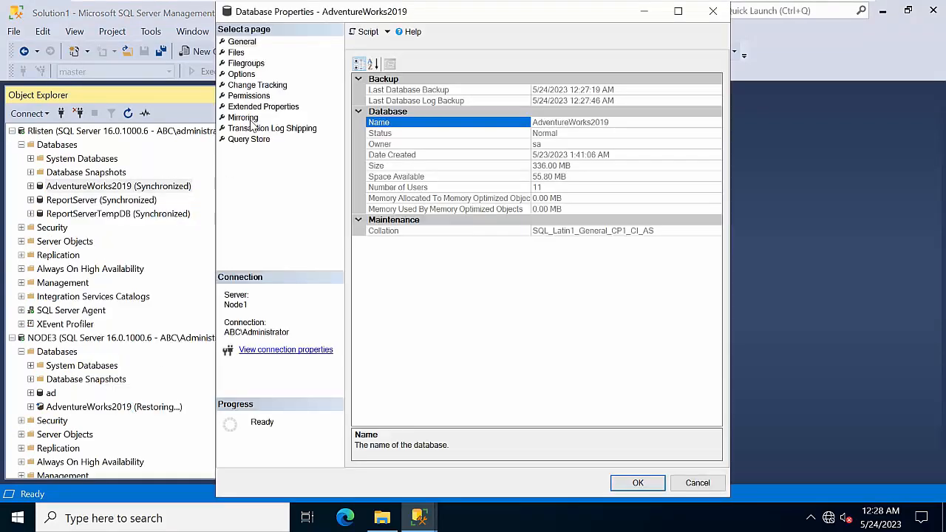
{"action": "left_click", "coordinate": [278, 128]}
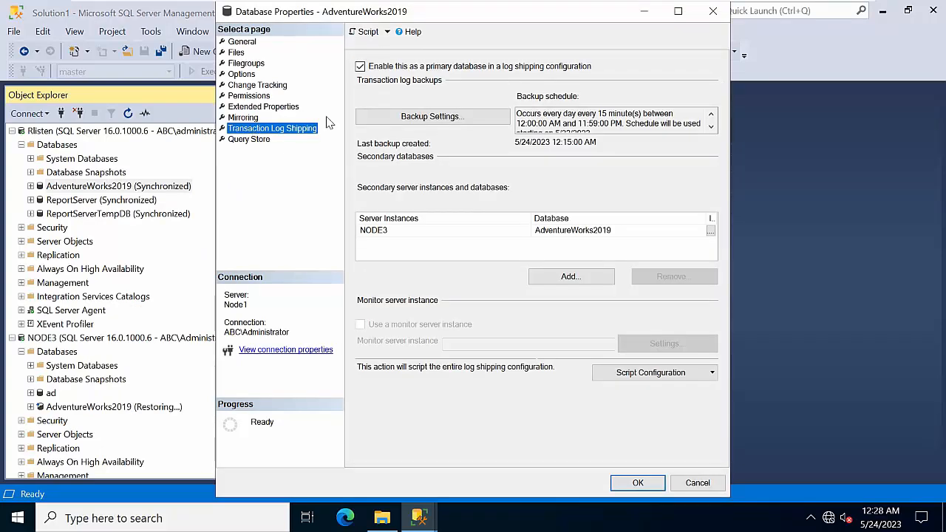
{"action": "left_click", "coordinate": [403, 117]}
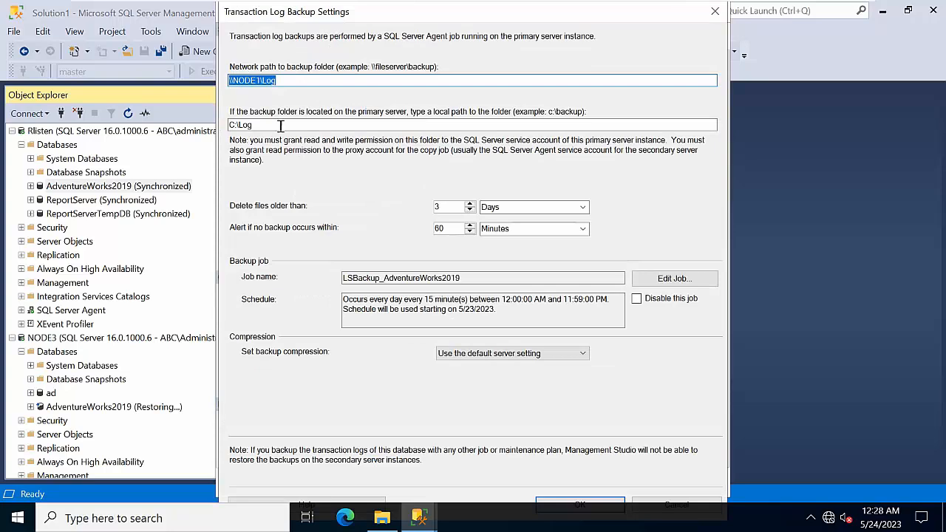
{"action": "left_click_drag", "start_coordinate": [283, 82], "coordinate": [121, 68]}
{"action": "left_click", "coordinate": [575, 502]}
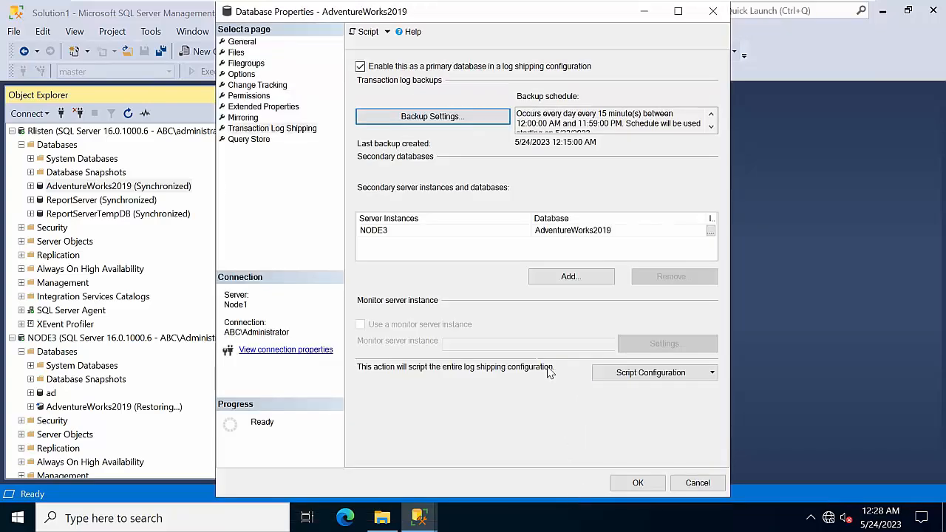
Step: Remove the NODE3 secondary database from log shipping
{"action": "left_click", "coordinate": [566, 234]}
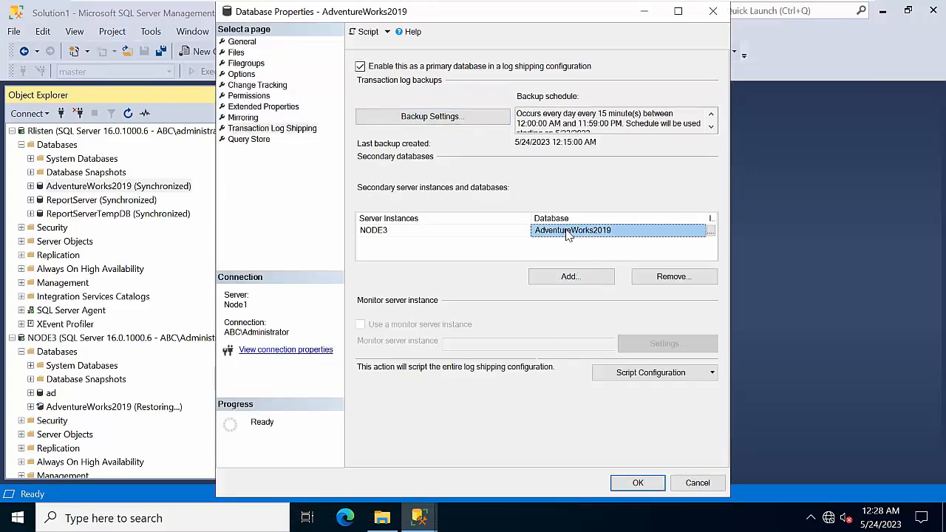
{"action": "left_click", "coordinate": [688, 271]}
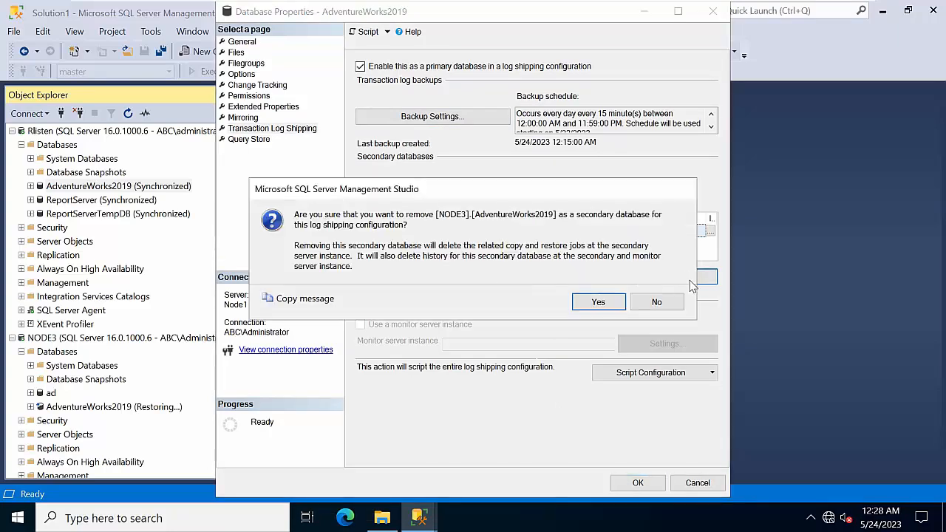
{"action": "left_click", "coordinate": [599, 302]}
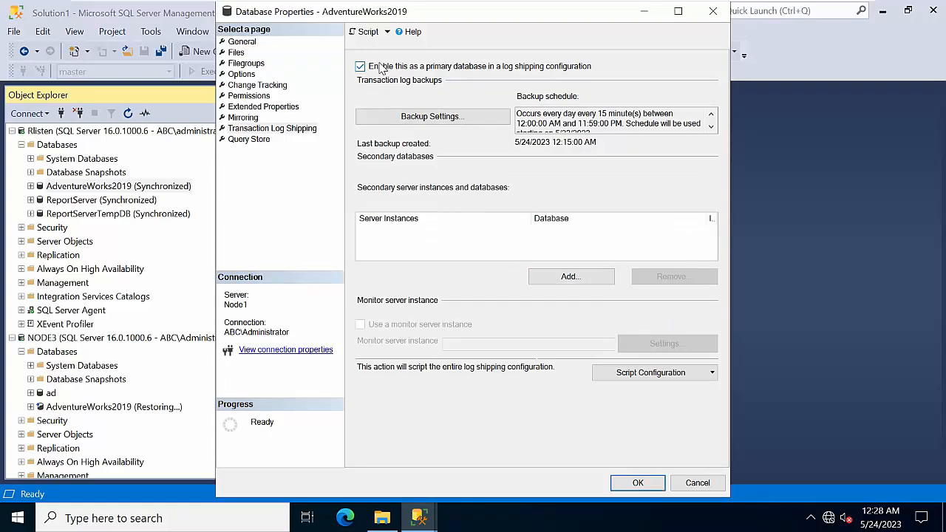
Step: Add a secondary connected to NODE3's AdventureWorks2019 and go to the Copy Files destination folder
{"action": "left_click", "coordinate": [592, 276]}
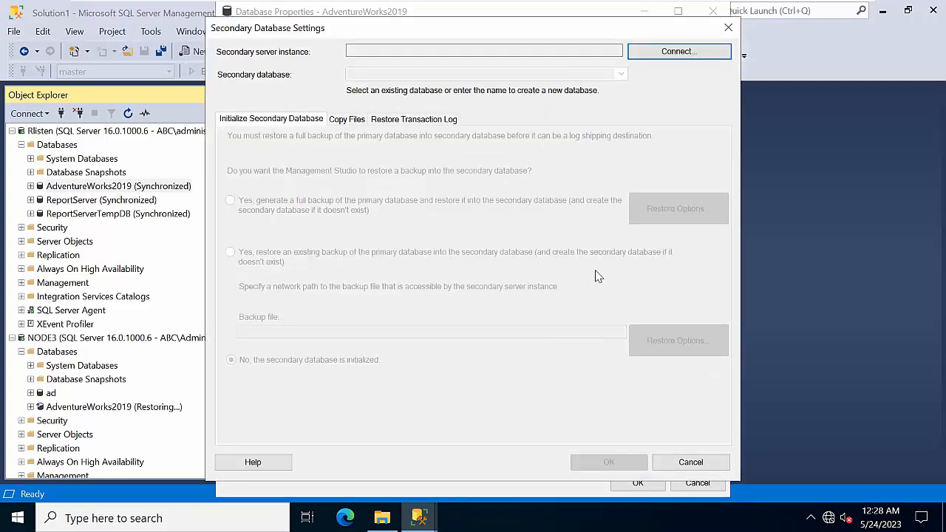
{"action": "left_click", "coordinate": [661, 52]}
{"action": "left_click", "coordinate": [435, 271]}
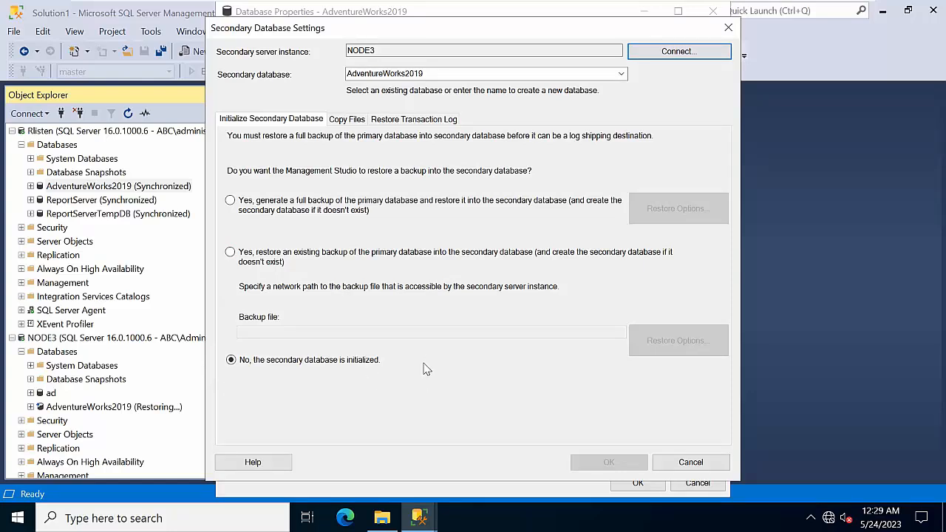
{"action": "left_click", "coordinate": [351, 121]}
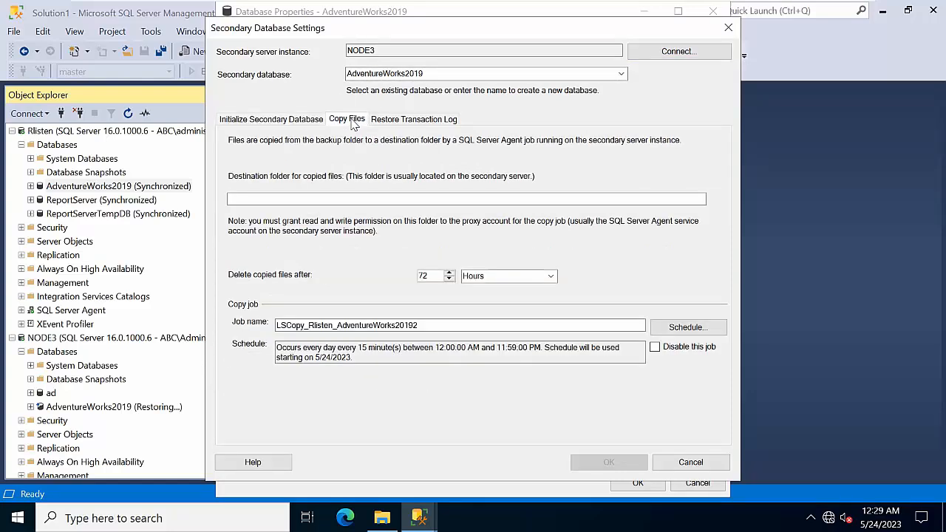
{"action": "left_click", "coordinate": [296, 200]}
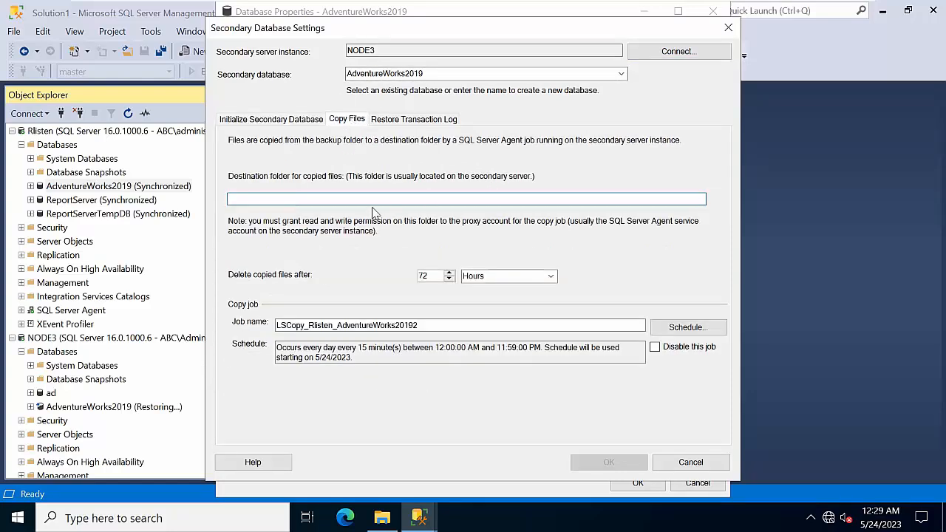
Step: Switch to the Node3 virtual machine and sign in to Windows
{"action": "left_click", "coordinate": [382, 518]}
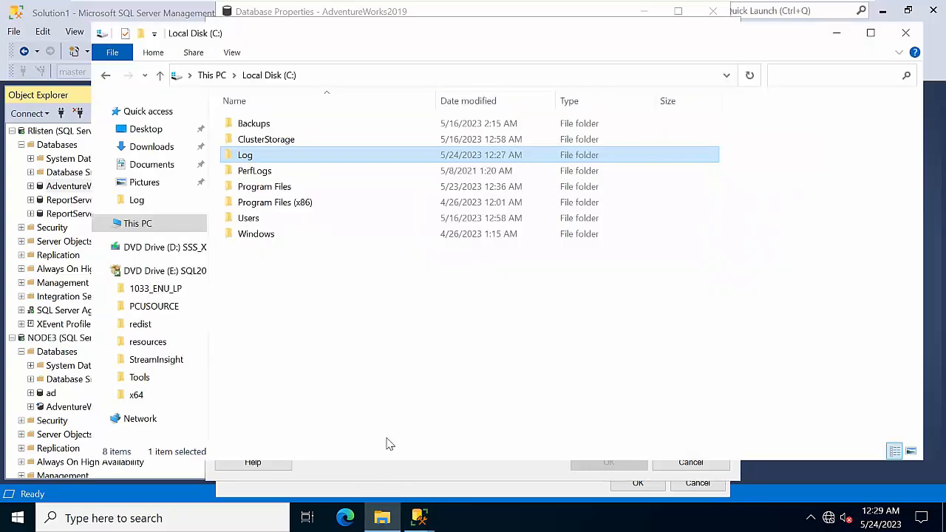
{"action": "mouse_move", "coordinate": [699, 3]}
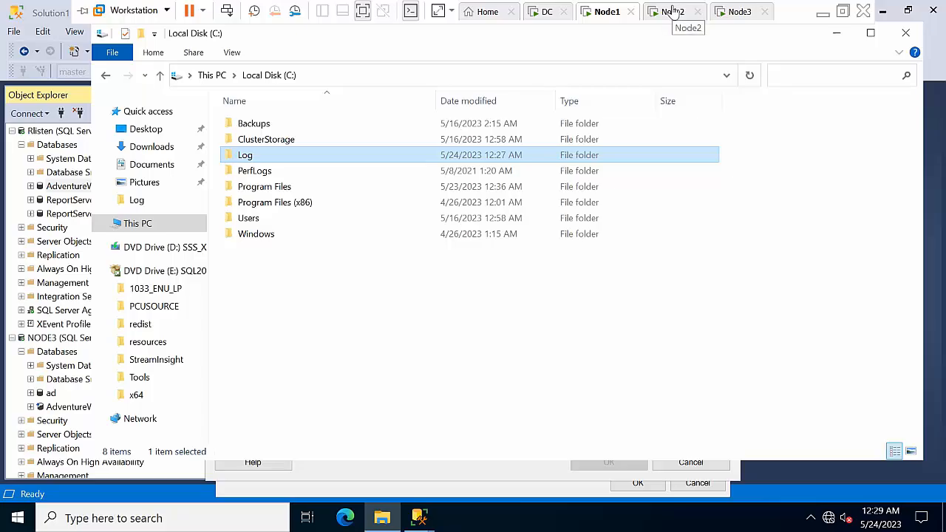
{"action": "left_click", "coordinate": [730, 11]}
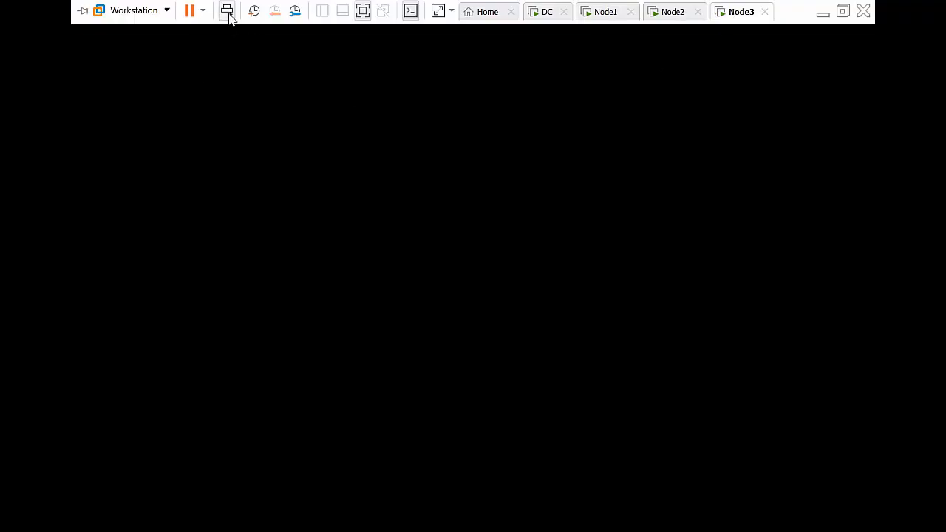
{"action": "left_click", "coordinate": [227, 11]}
{"action": "type", "text": "P"}
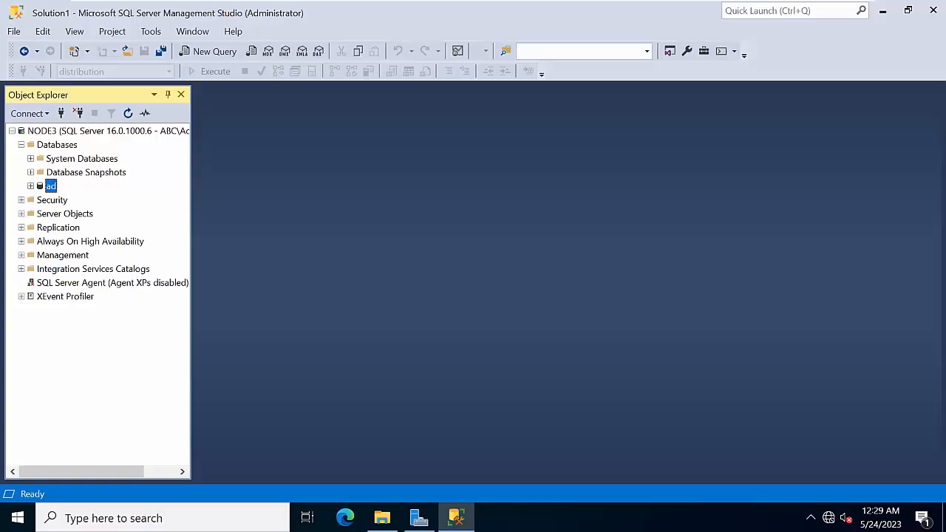
Step: Copy the empty C:\IOG folder path on Node3, then return to Node1's copy settings
{"action": "left_click", "coordinate": [382, 517]}
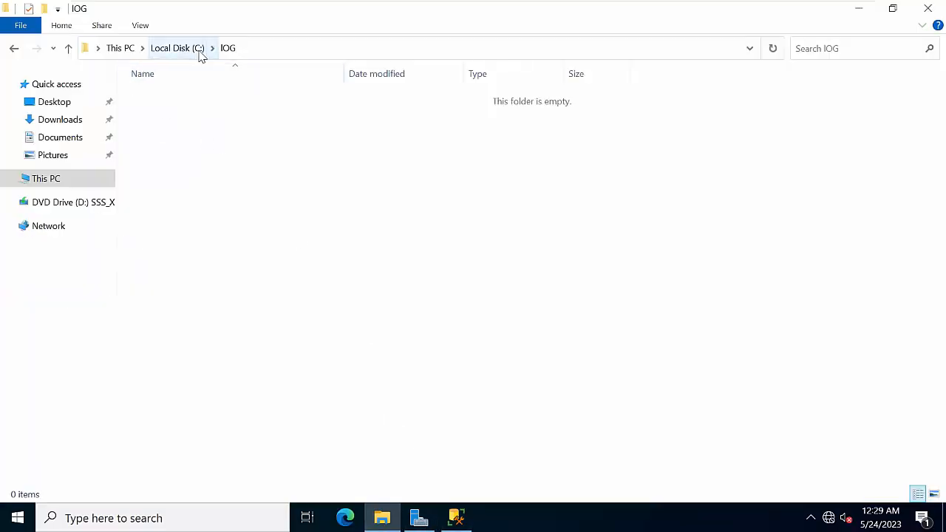
{"action": "left_click", "coordinate": [259, 46]}
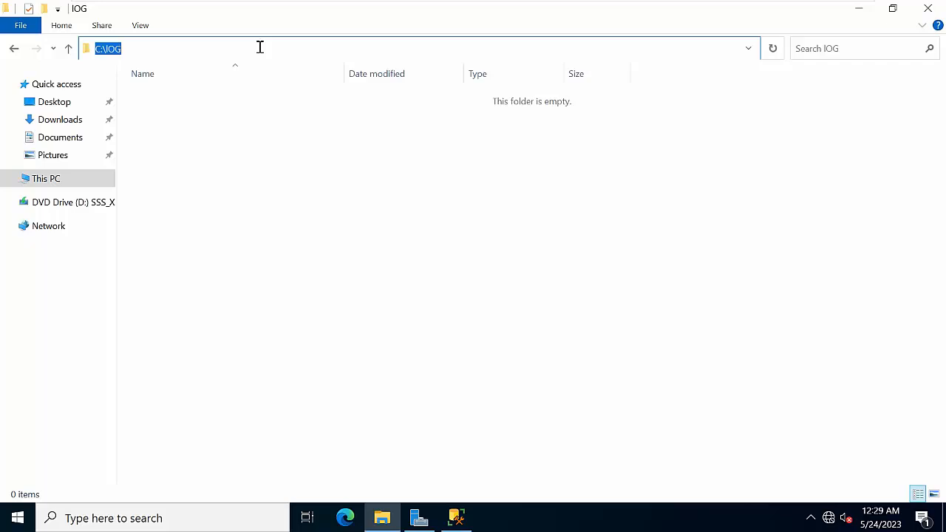
{"action": "left_click", "coordinate": [859, 9]}
{"action": "mouse_move", "coordinate": [549, 7]}
{"action": "left_click", "coordinate": [608, 13]}
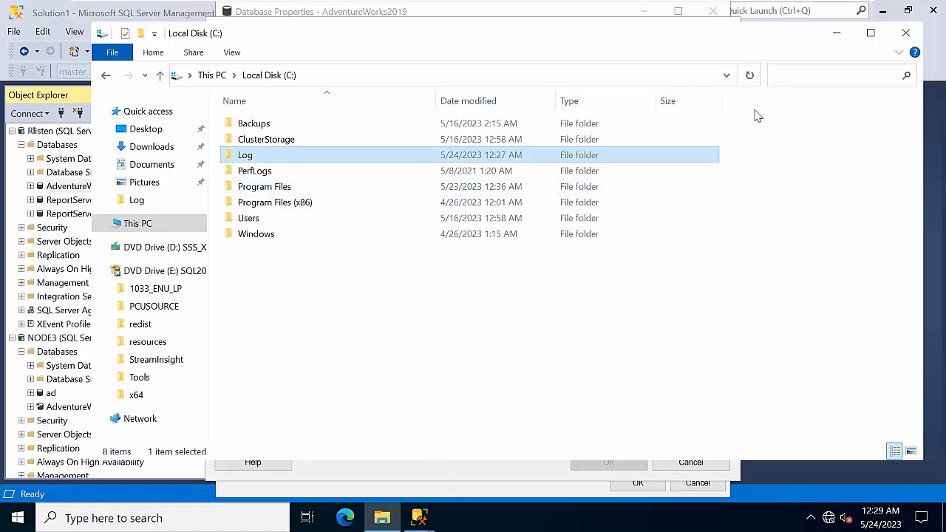
{"action": "left_click", "coordinate": [841, 34]}
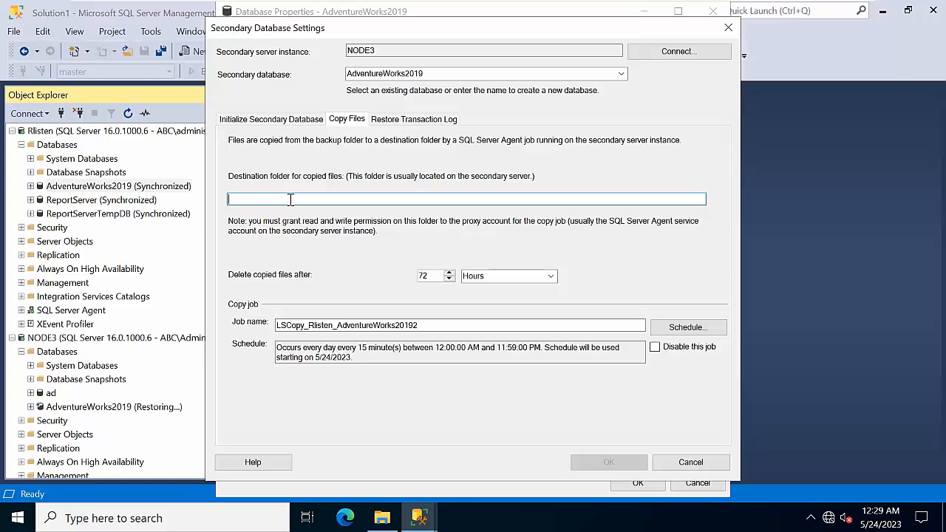
Step: Set C:\IOG as the copy destination and restore in Standby mode, disconnecting users
{"action": "type", "text": "C:\\LOG"}
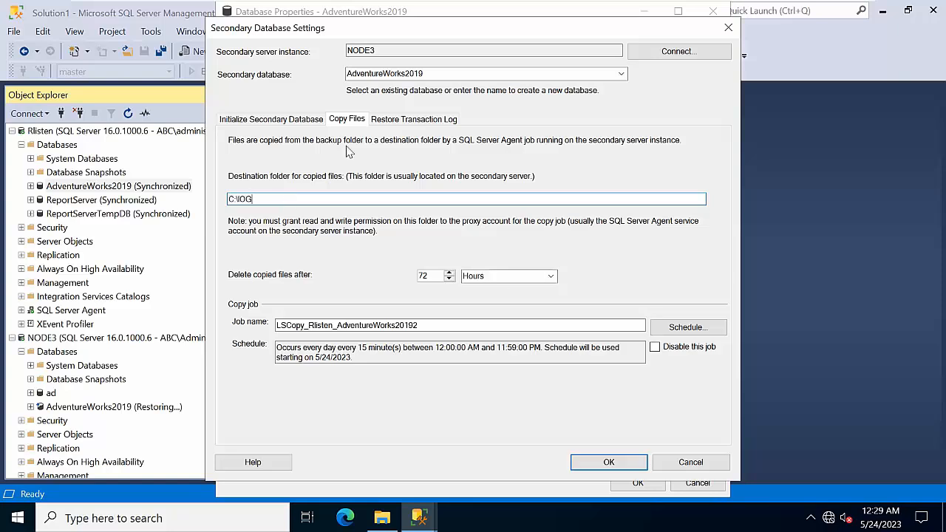
{"action": "left_click", "coordinate": [403, 124]}
{"action": "left_click", "coordinate": [274, 209]}
{"action": "left_click", "coordinate": [288, 226]}
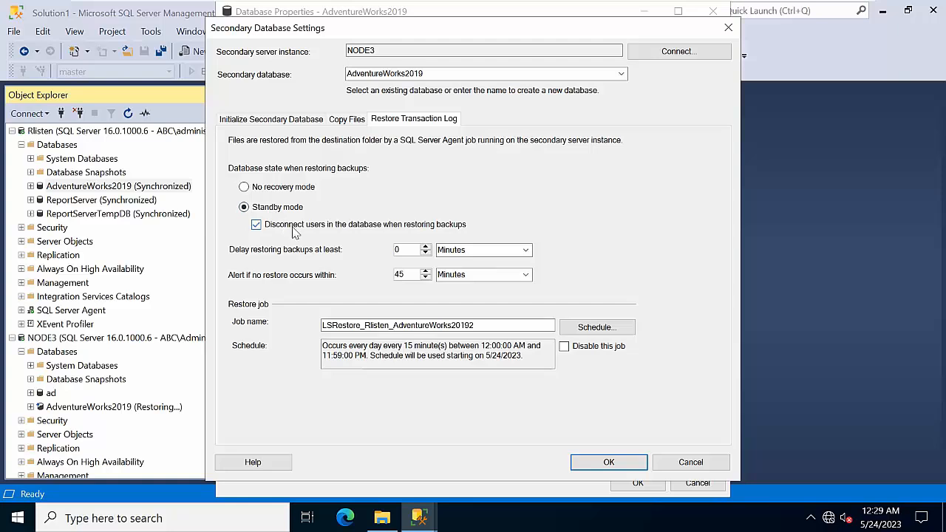
Step: Save the secondary, overwrite the existing configuration, and apply the log shipping changes
{"action": "left_click", "coordinate": [600, 463]}
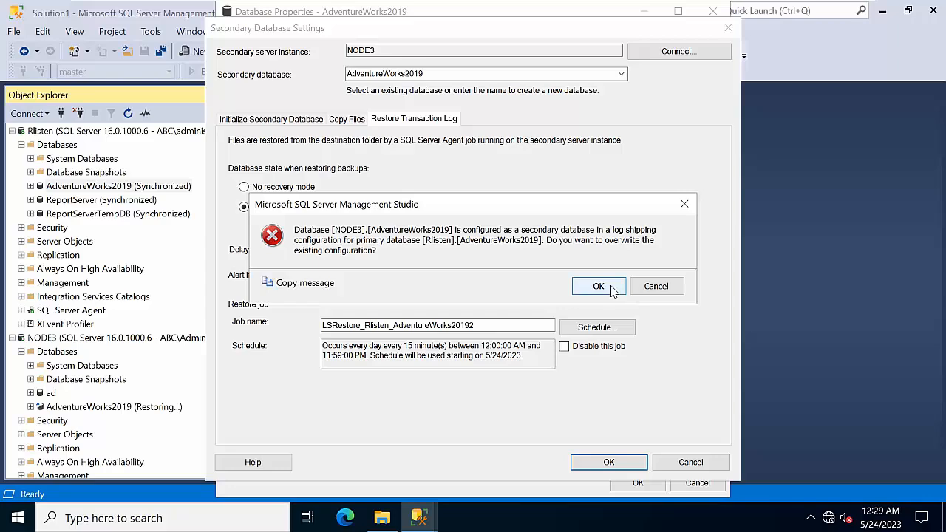
{"action": "left_click", "coordinate": [598, 287]}
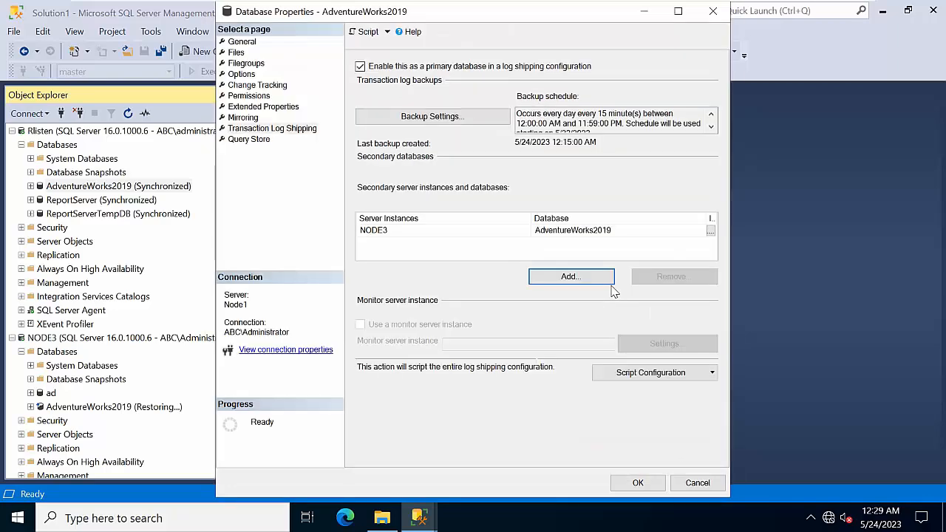
{"action": "left_click", "coordinate": [639, 484]}
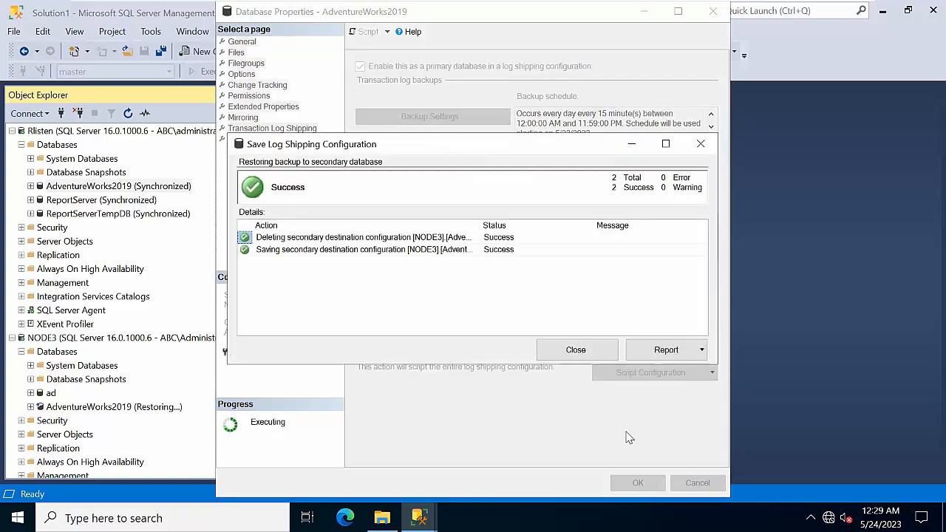
{"action": "left_click", "coordinate": [576, 348]}
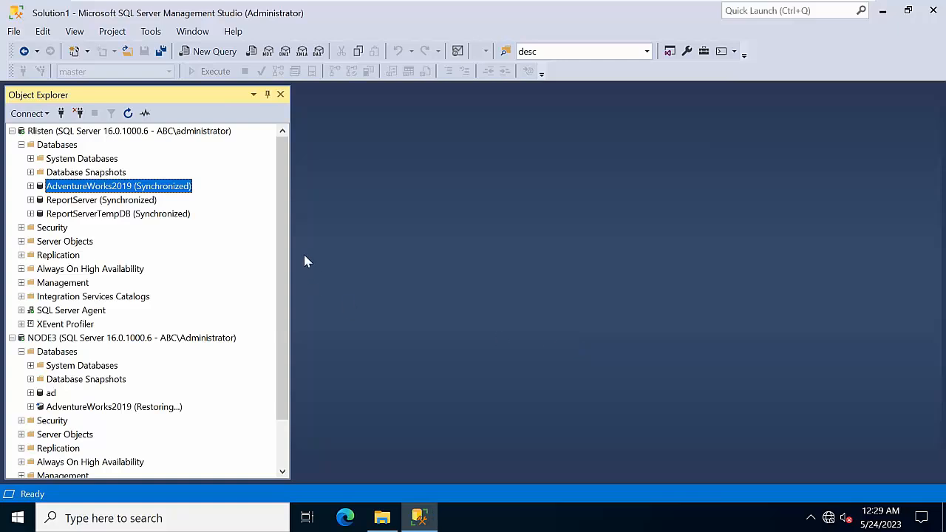
Step: Review the SQL Server Agent jobs on Rlisten, then collapse its server tree
{"action": "double_click", "coordinate": [74, 310]}
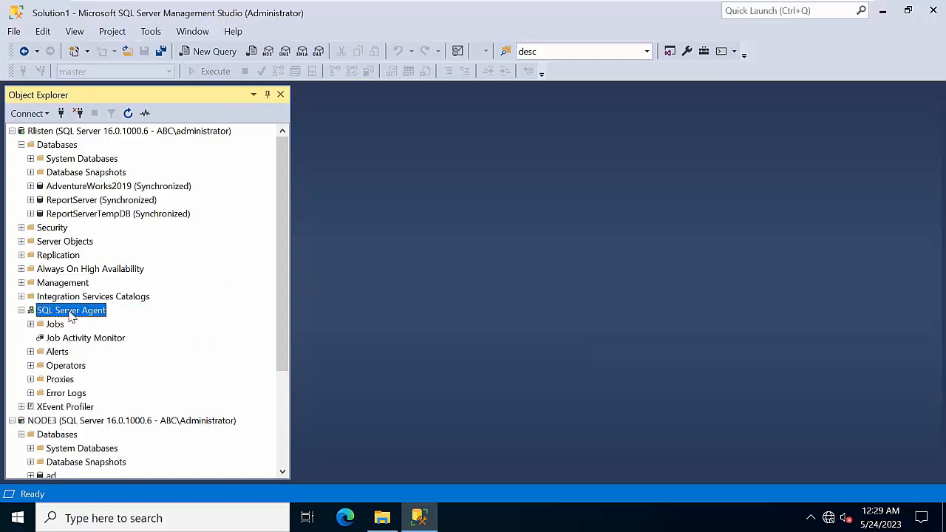
{"action": "double_click", "coordinate": [57, 326]}
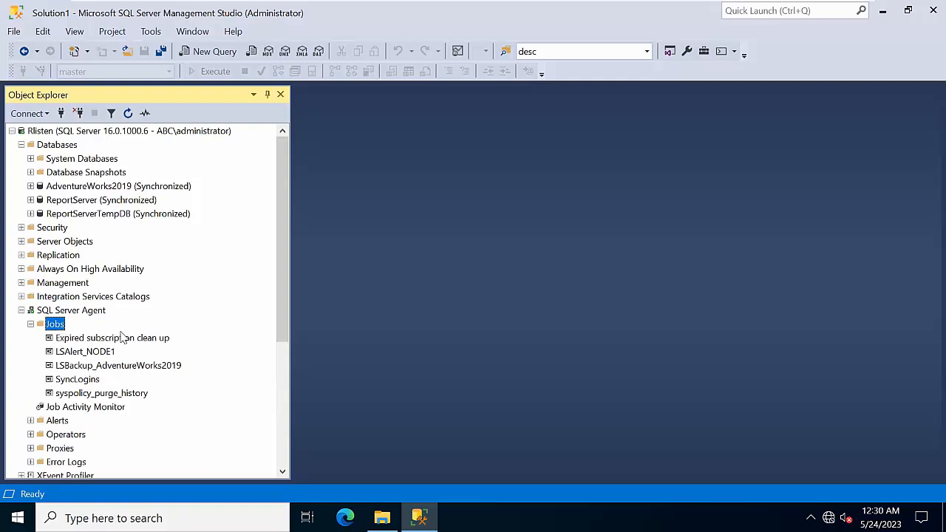
{"action": "scroll", "coordinate": [123, 337], "scroll_direction": "down", "scroll_amount": 1}
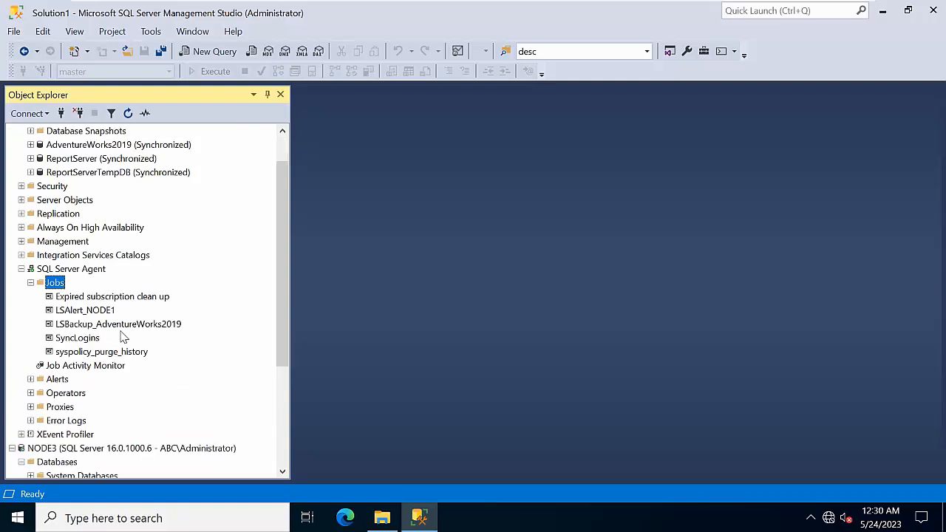
{"action": "scroll", "coordinate": [123, 333], "scroll_direction": "up", "scroll_amount": 1}
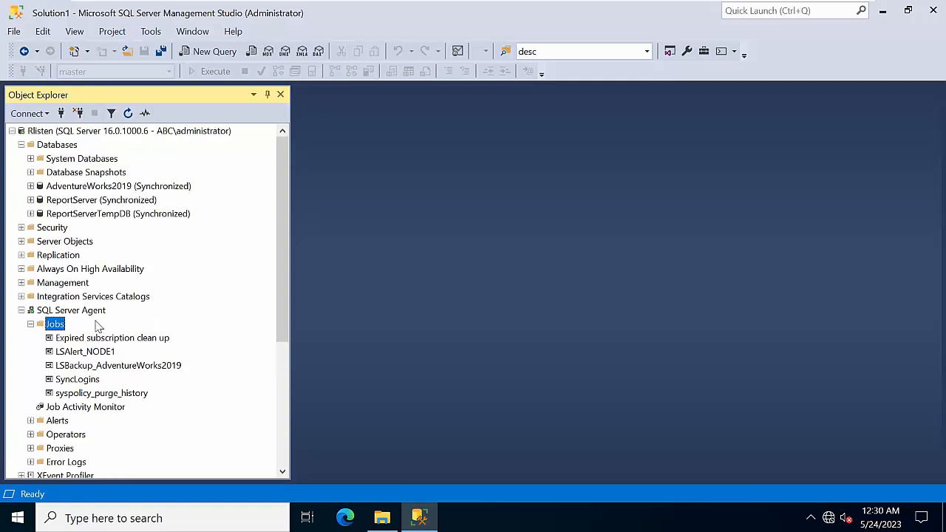
{"action": "left_click", "coordinate": [12, 131]}
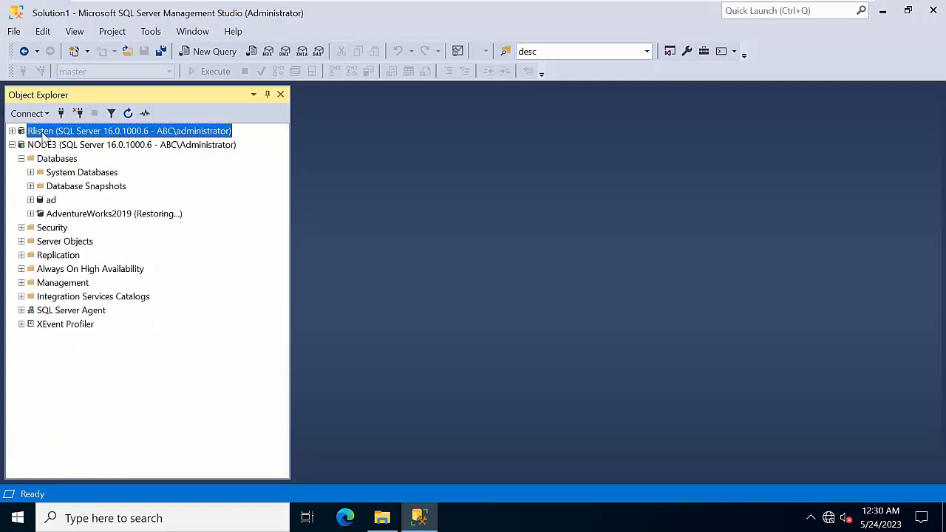
Step: Connect Object Explorer to the NODE2 server
{"action": "left_click", "coordinate": [61, 113]}
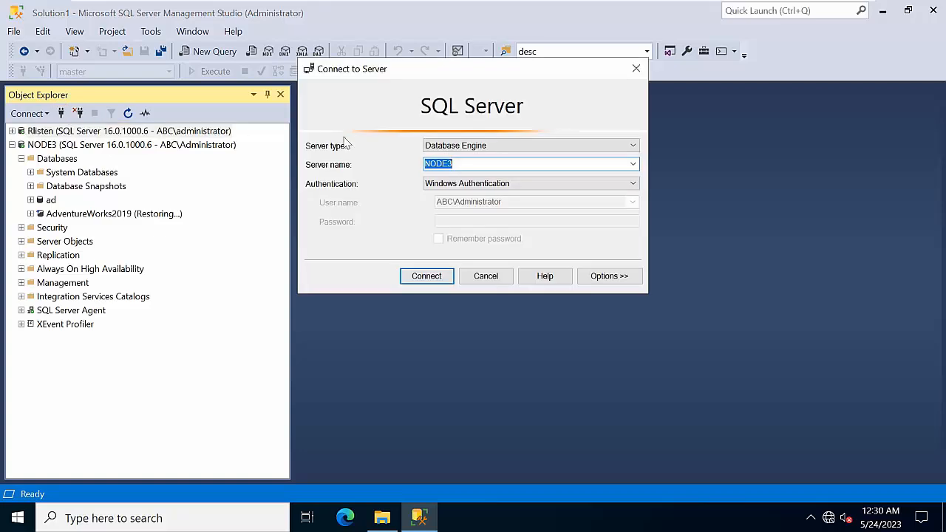
{"action": "left_click", "coordinate": [629, 163]}
{"action": "left_click", "coordinate": [503, 206]}
{"action": "left_click", "coordinate": [633, 166]}
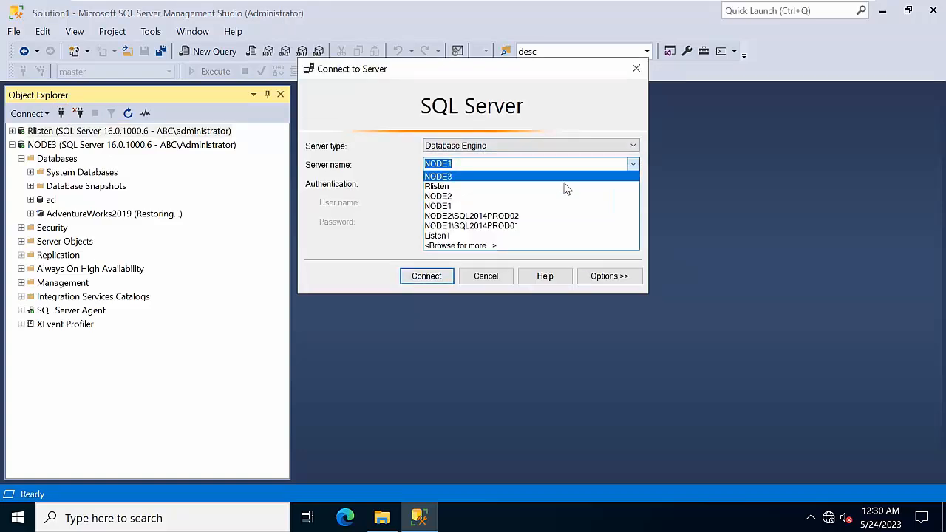
{"action": "left_click", "coordinate": [492, 207]}
{"action": "left_click", "coordinate": [427, 276]}
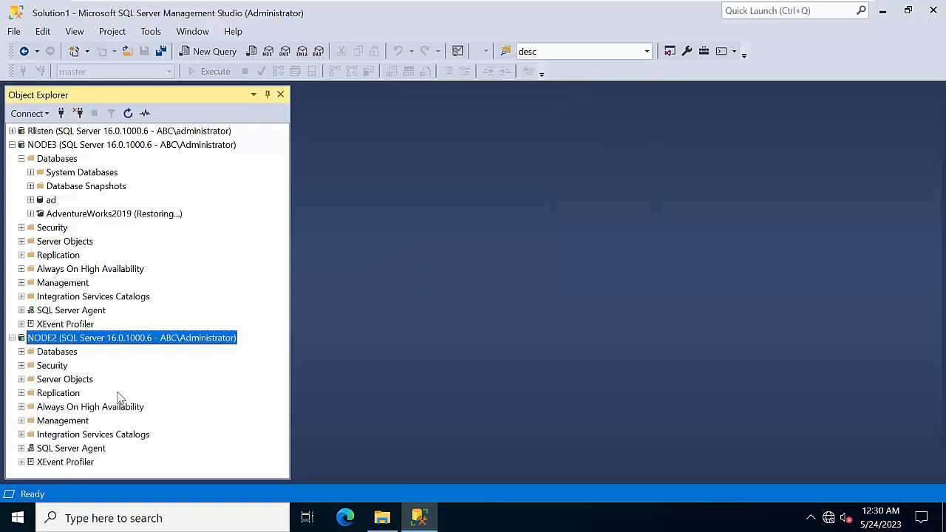
Step: Expand NODE2's SQL Server Agent to list its jobs
{"action": "double_click", "coordinate": [60, 354]}
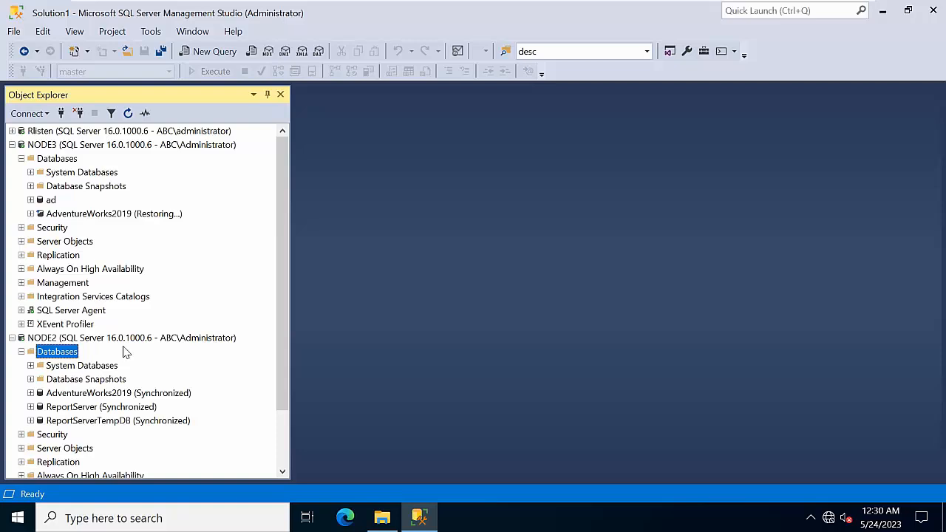
{"action": "scroll", "coordinate": [89, 365], "scroll_direction": "down", "scroll_amount": 2}
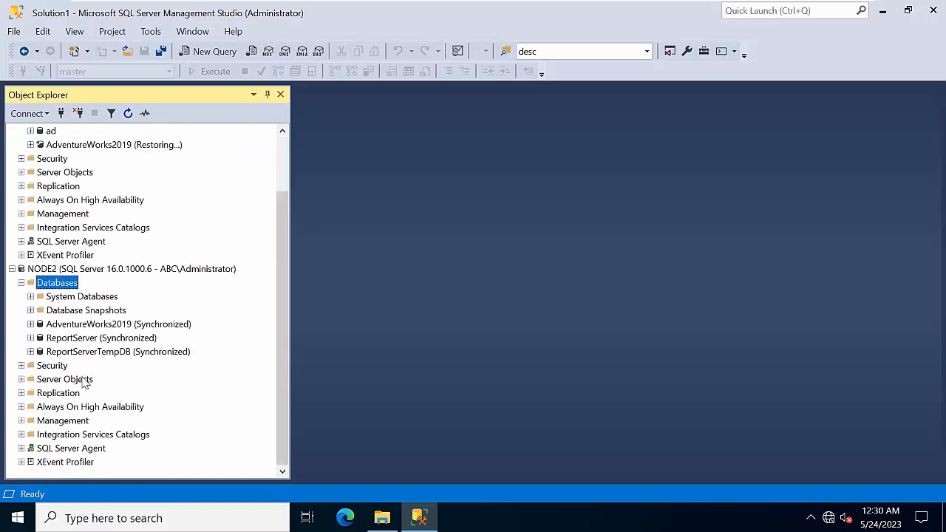
{"action": "left_click", "coordinate": [74, 450]}
{"action": "double_click", "coordinate": [74, 450]}
{"action": "double_click", "coordinate": [51, 394]}
{"action": "scroll", "coordinate": [138, 427], "scroll_direction": "down", "scroll_amount": 1}
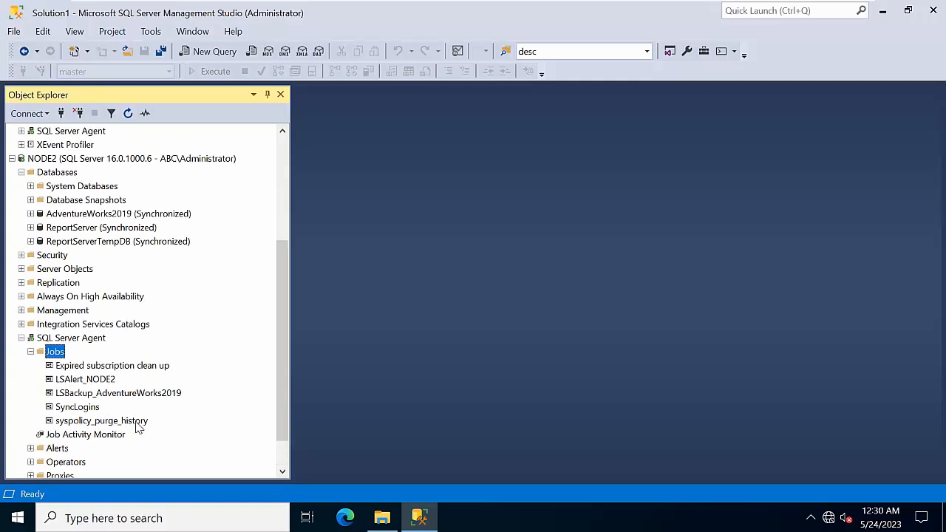
Step: Delete the LSBackup_AdventureWorks2019 and LSAlert_NODE2 jobs from NODE2
{"action": "right_click", "coordinate": [114, 394]}
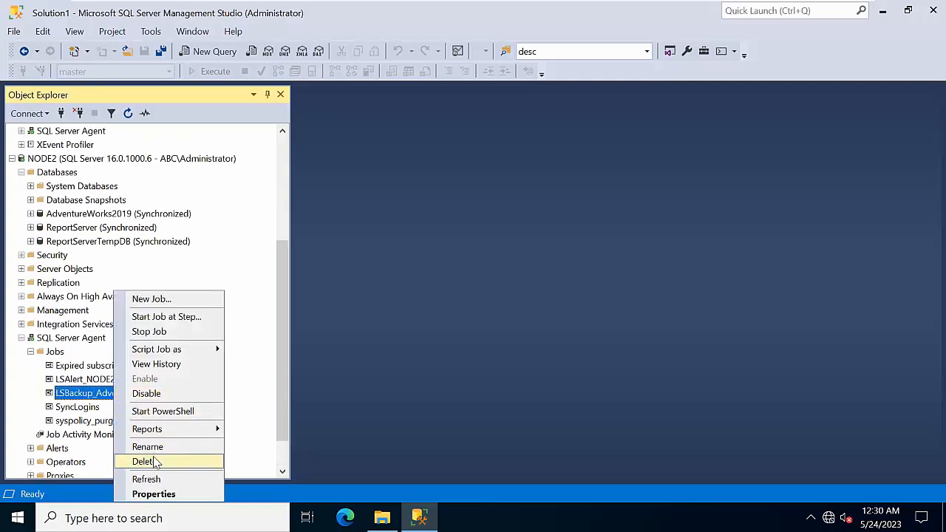
{"action": "left_click", "coordinate": [152, 461]}
{"action": "left_click", "coordinate": [619, 489]}
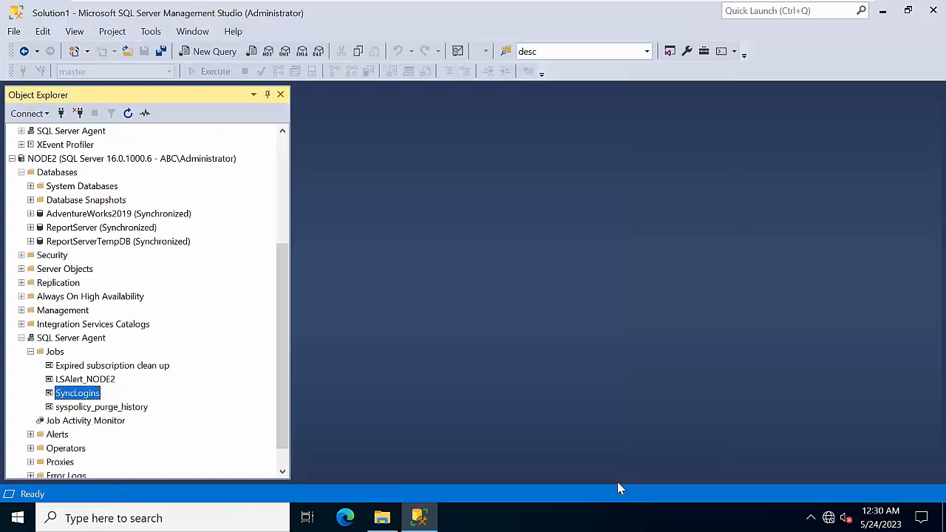
{"action": "right_click", "coordinate": [81, 383]}
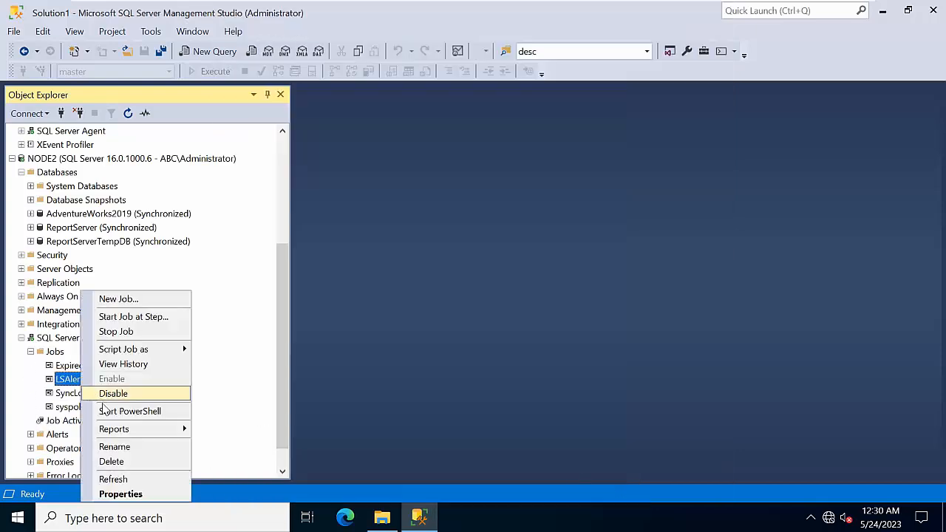
{"action": "left_click", "coordinate": [112, 462]}
{"action": "left_click", "coordinate": [639, 483]}
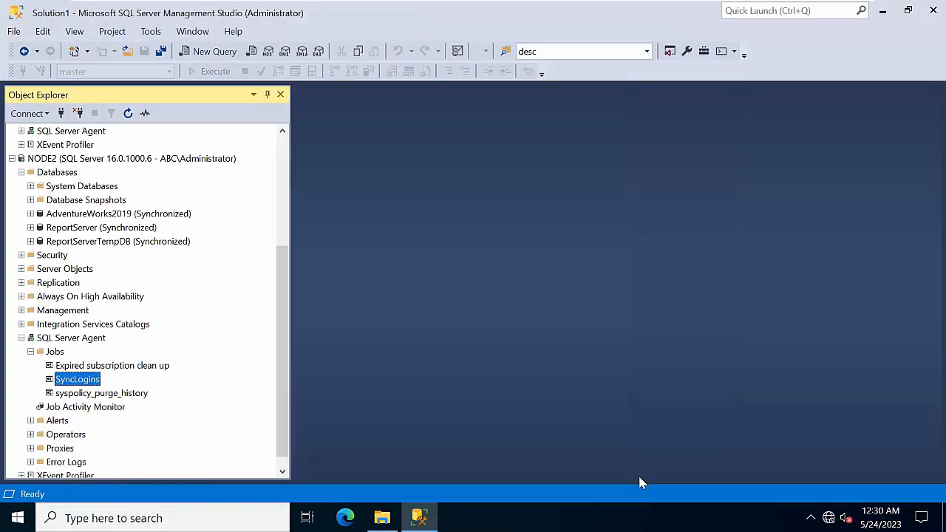
Step: Refresh NODE2's SQL Server Agent and check which jobs remain
{"action": "right_click", "coordinate": [55, 340]}
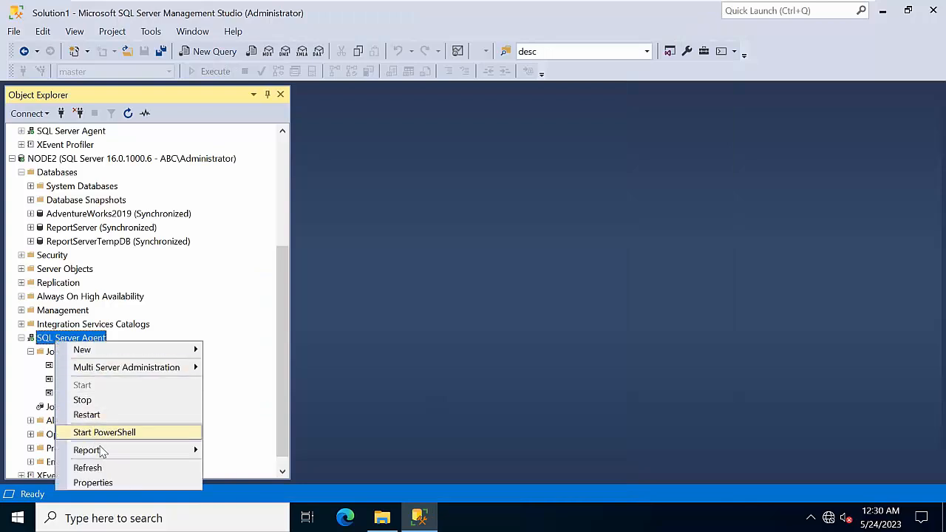
{"action": "left_click", "coordinate": [87, 467]}
{"action": "left_click", "coordinate": [56, 394]}
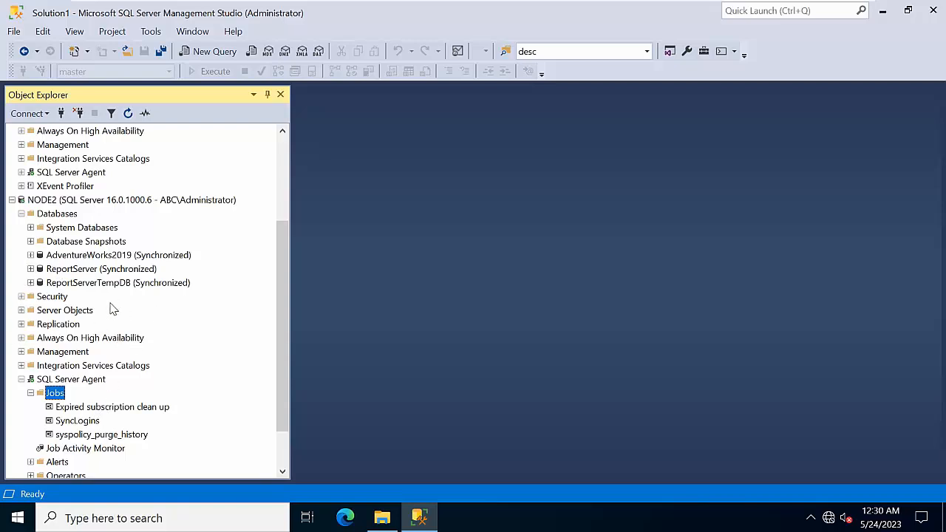
{"action": "scroll", "coordinate": [113, 309], "scroll_direction": "up", "scroll_amount": 3}
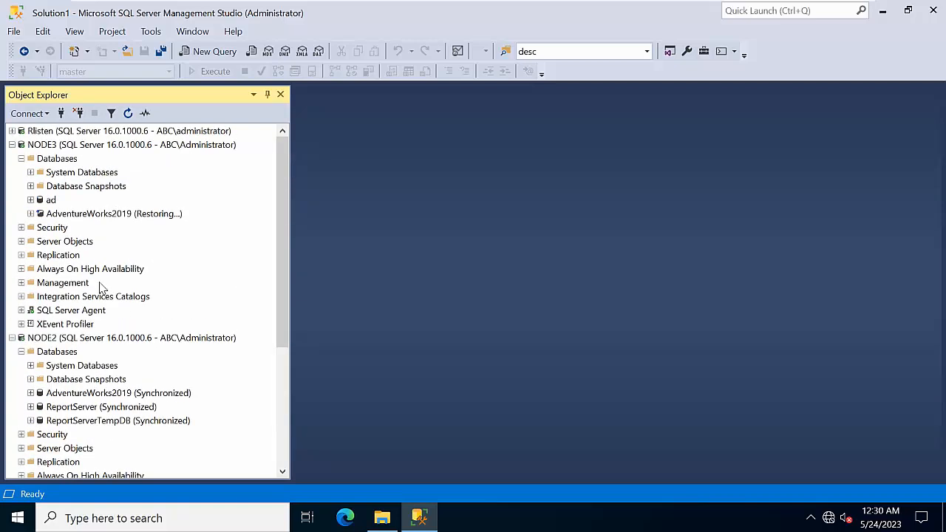
Step: Script Rlisten's AdventureWorks2019 Transaction Log Shipping configuration to a new query window
{"action": "double_click", "coordinate": [82, 133]}
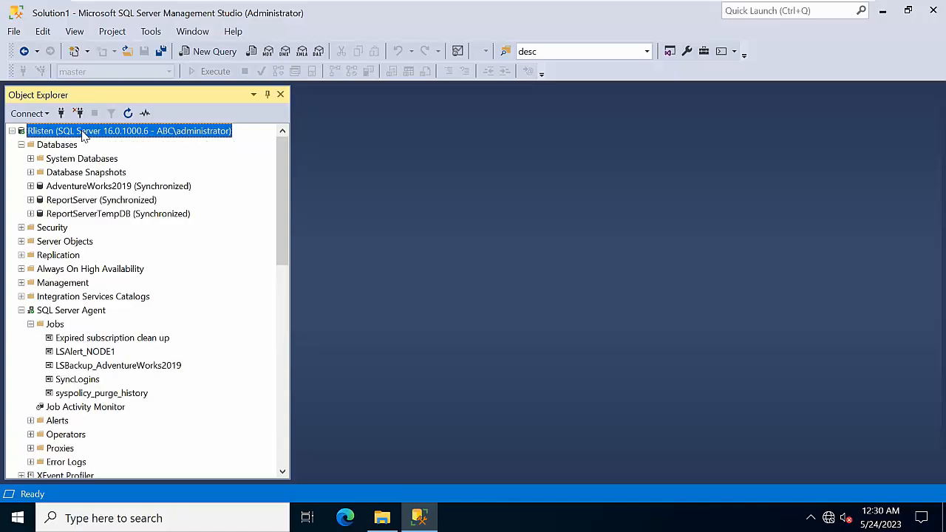
{"action": "right_click", "coordinate": [89, 190]}
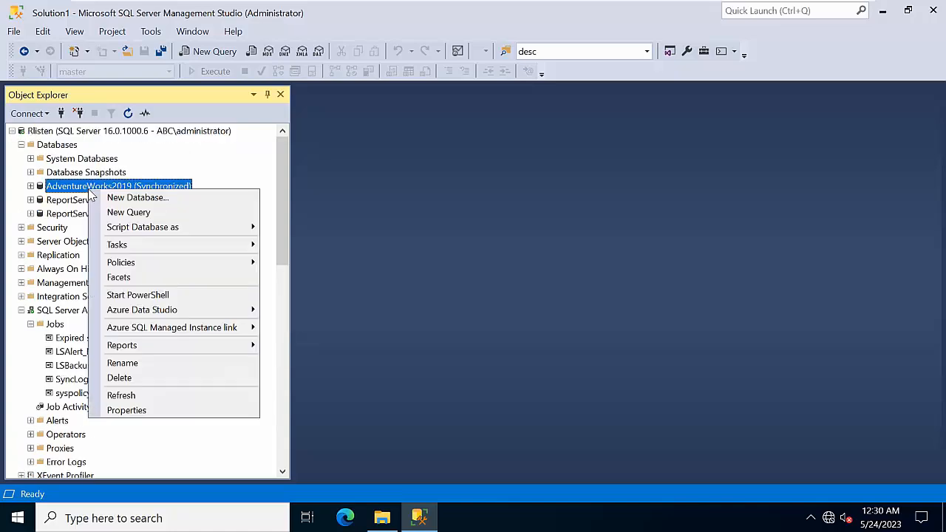
{"action": "left_click", "coordinate": [156, 416]}
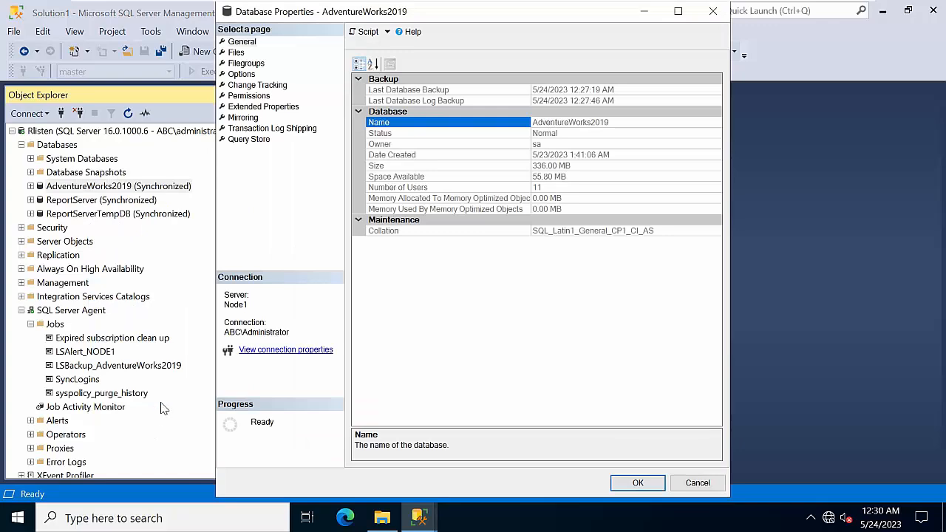
{"action": "left_click", "coordinate": [255, 129]}
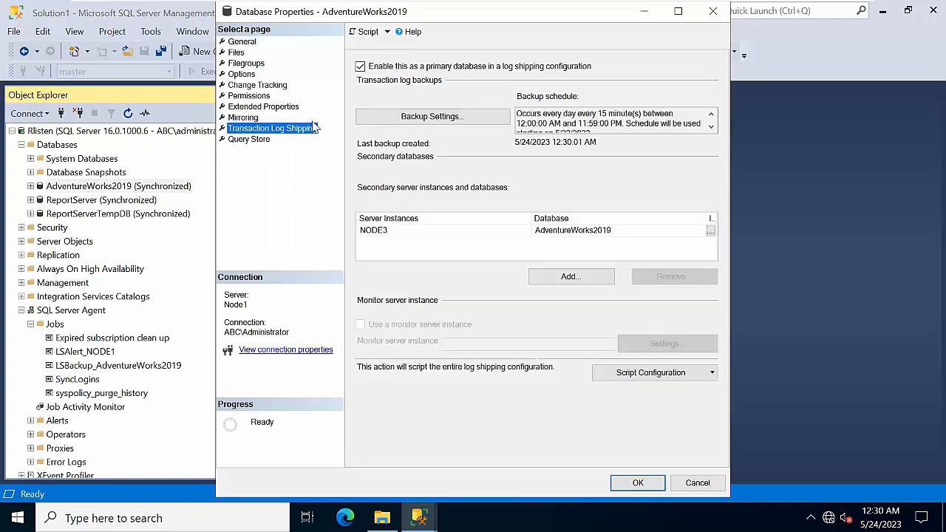
{"action": "left_click", "coordinate": [677, 11]}
{"action": "left_click", "coordinate": [886, 362]}
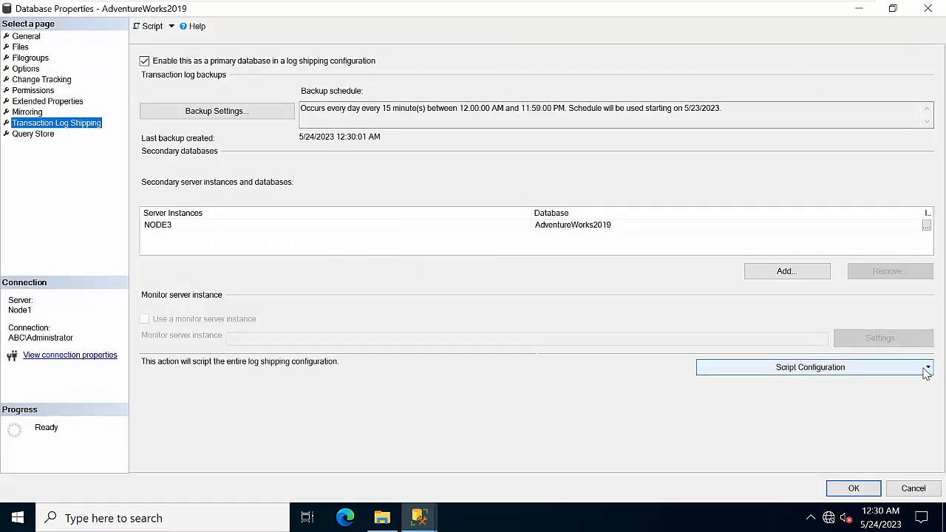
{"action": "left_click", "coordinate": [813, 416]}
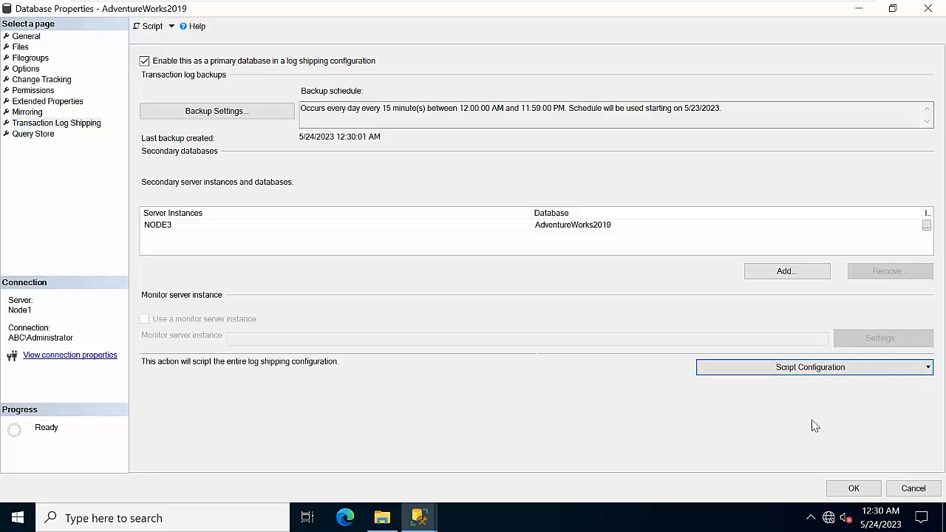
{"action": "left_click", "coordinate": [930, 9]}
{"action": "scroll", "coordinate": [355, 270], "scroll_direction": "down", "scroll_amount": 2}
{"action": "scroll", "coordinate": [354, 270], "scroll_direction": "up", "scroll_amount": 1}
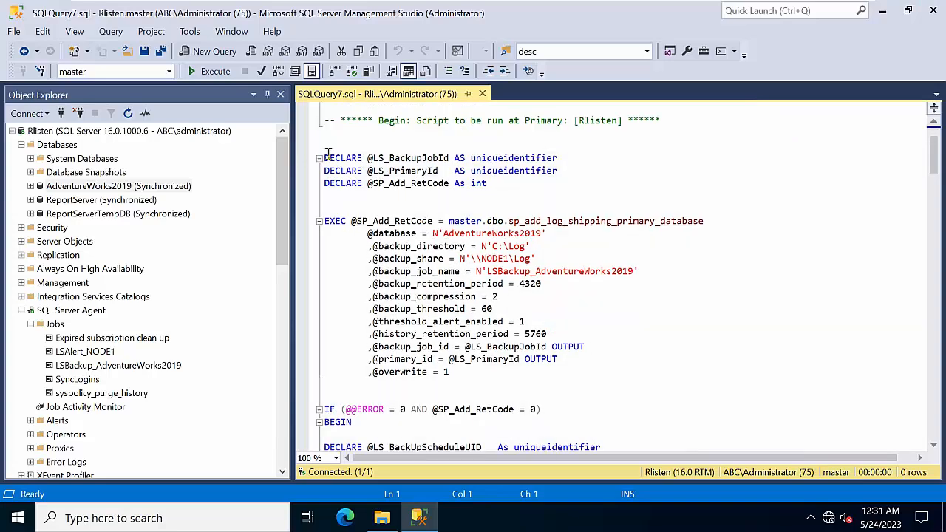
Step: Copy the primary-side section of the log shipping script
{"action": "left_click_drag", "start_coordinate": [326, 155], "coordinate": [638, 133]}
{"action": "right_click", "coordinate": [414, 112]}
{"action": "left_click", "coordinate": [446, 140]}
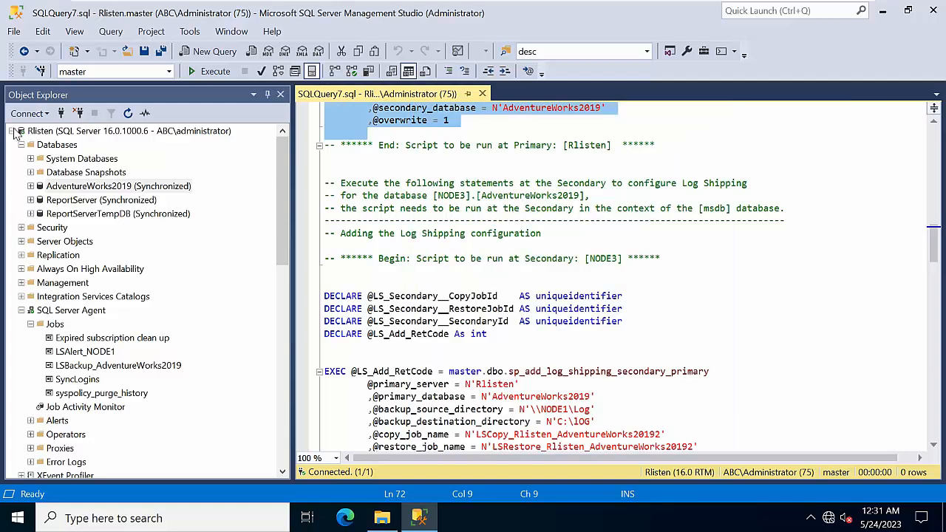
Step: Paste the primary script into a new NODE2 query and execute it
{"action": "left_click", "coordinate": [12, 131]}
{"action": "left_click", "coordinate": [64, 338]}
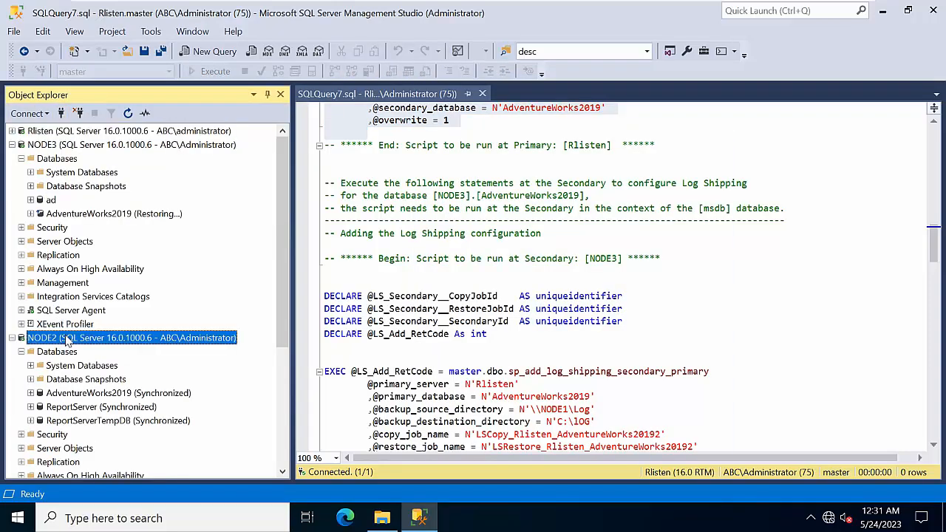
{"action": "right_click", "coordinate": [65, 340]}
{"action": "left_click", "coordinate": [113, 289]}
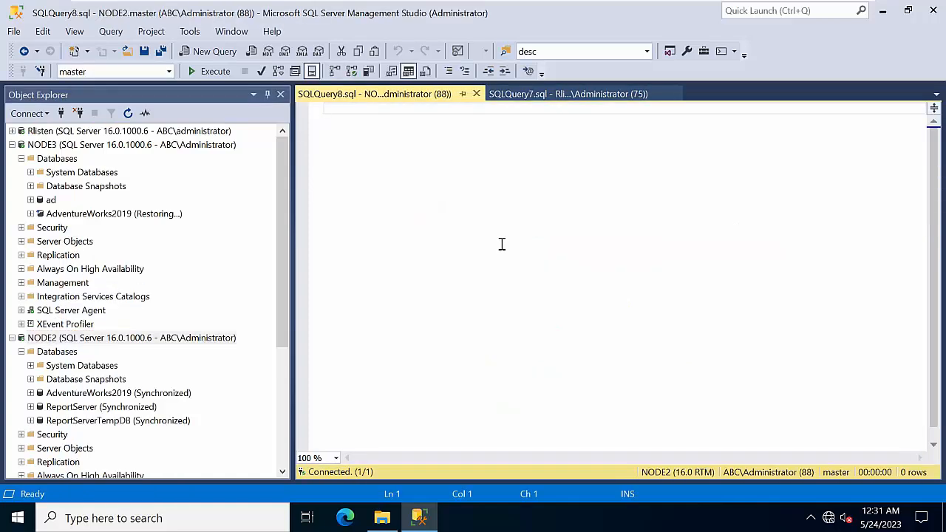
{"action": "key", "text": "ctrl+v"}
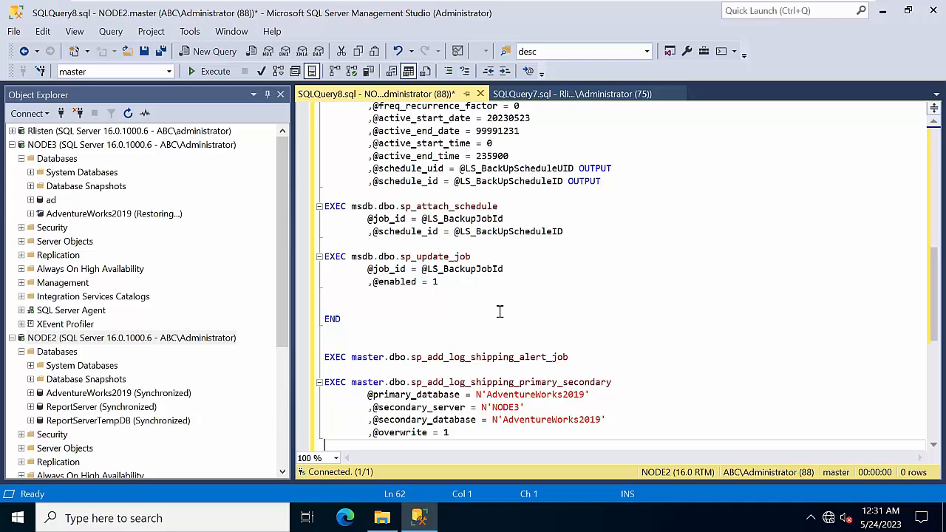
{"action": "scroll", "coordinate": [500, 311], "scroll_direction": "up", "scroll_amount": 12}
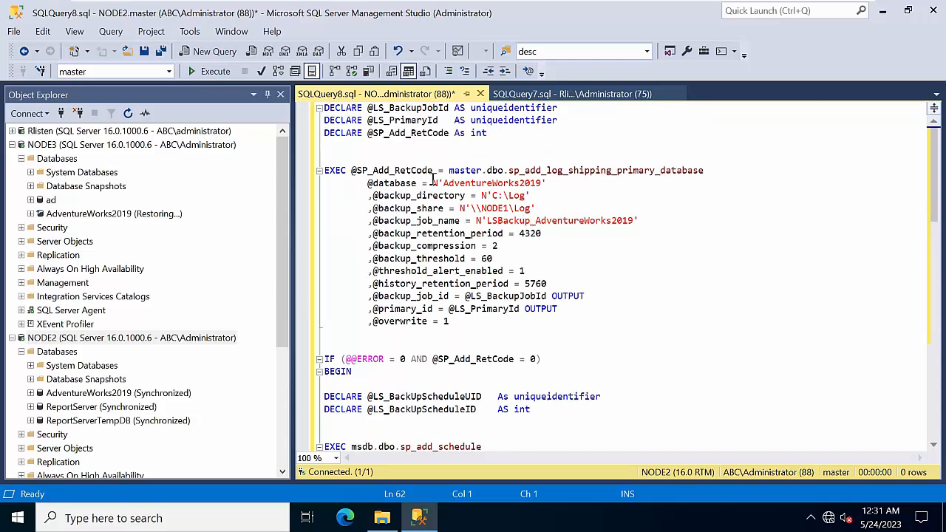
{"action": "left_click", "coordinate": [216, 71]}
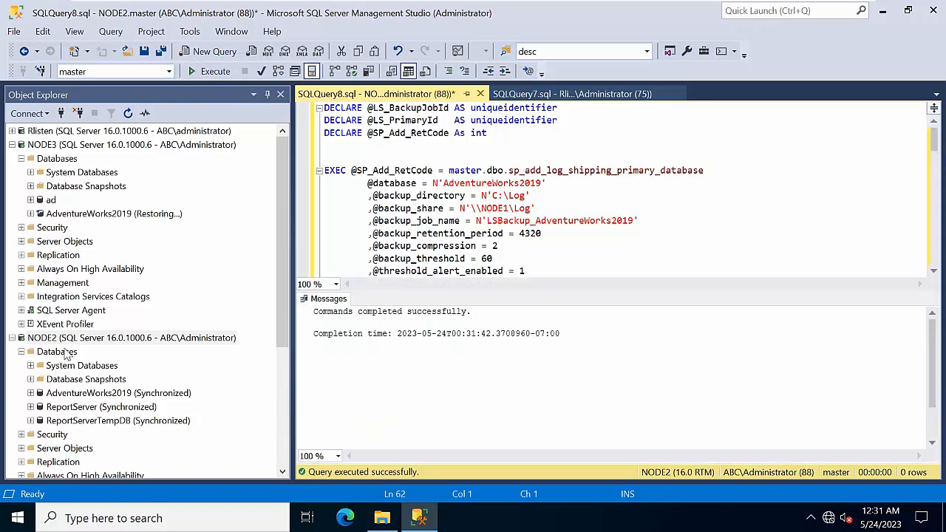
{"action": "right_click", "coordinate": [66, 338]}
Step: Refresh NODE2 and review the agent jobs on NODE2 and NODE3
{"action": "left_click", "coordinate": [107, 476]}
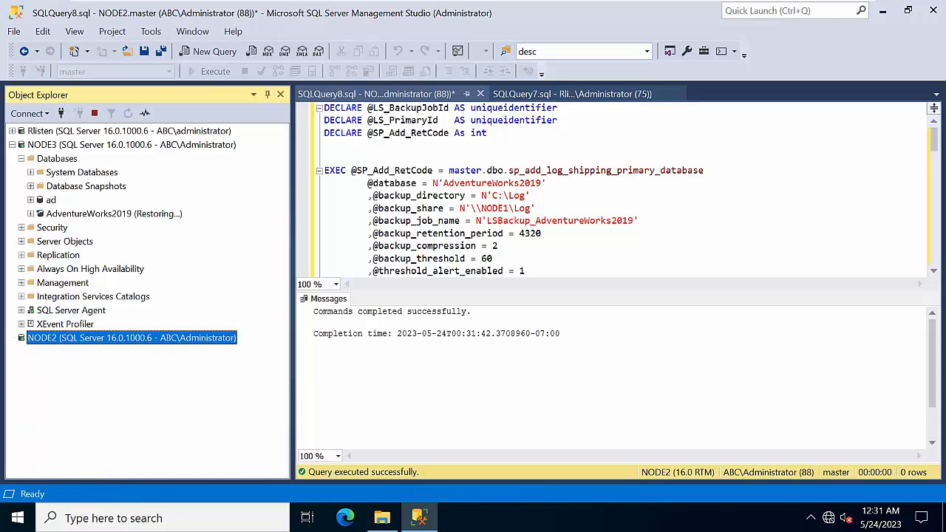
{"action": "double_click", "coordinate": [77, 449]}
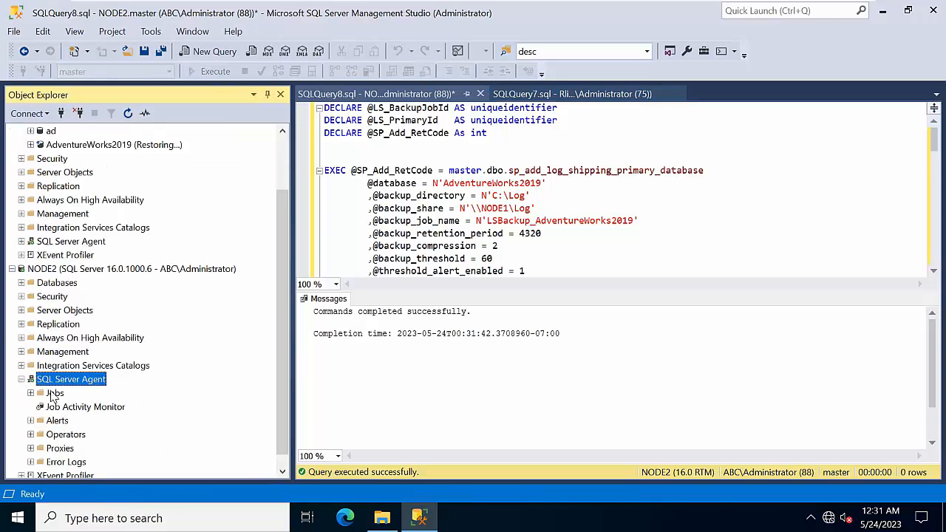
{"action": "double_click", "coordinate": [54, 395]}
{"action": "scroll", "coordinate": [104, 407], "scroll_direction": "down", "scroll_amount": 1}
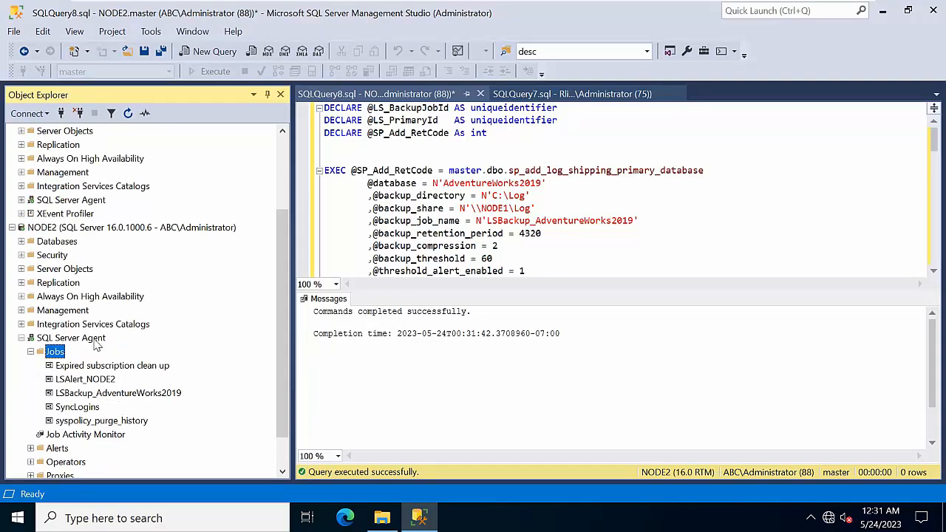
{"action": "scroll", "coordinate": [103, 331], "scroll_direction": "up", "scroll_amount": 1}
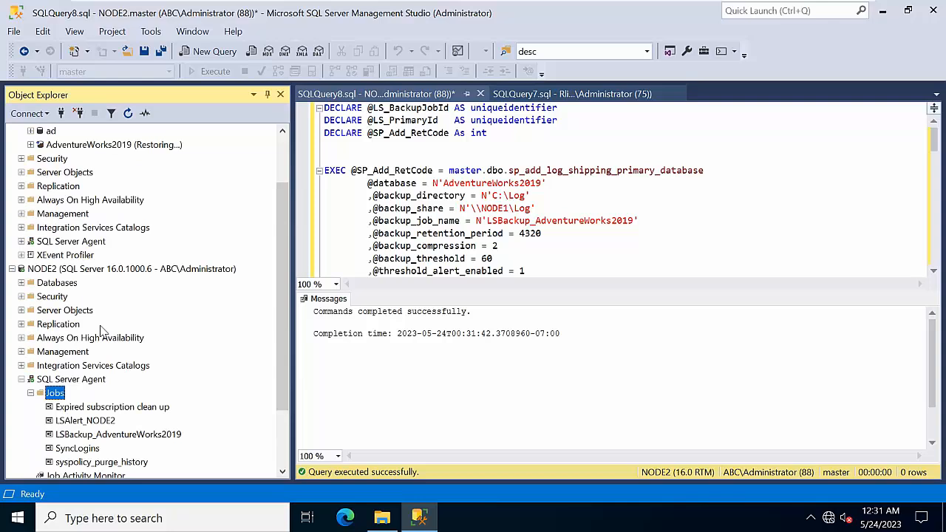
{"action": "double_click", "coordinate": [70, 243]}
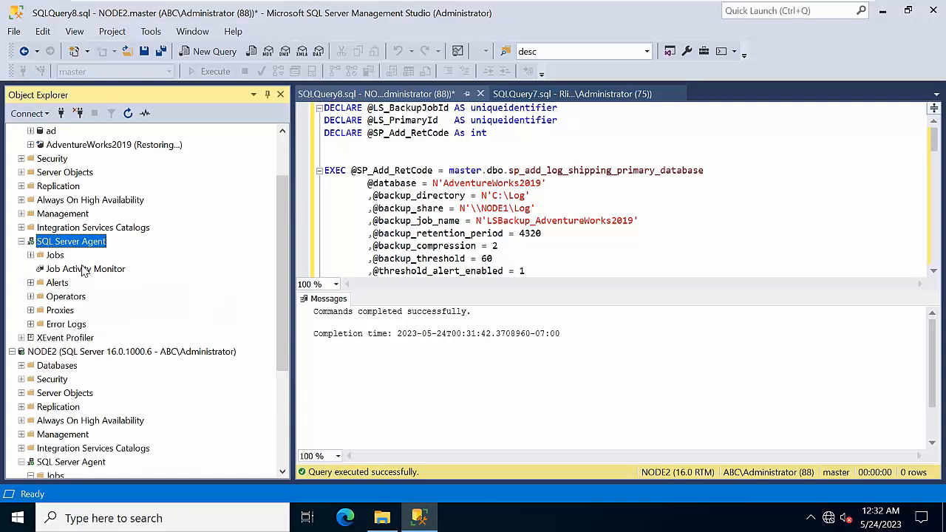
{"action": "scroll", "coordinate": [84, 270], "scroll_direction": "down", "scroll_amount": 1}
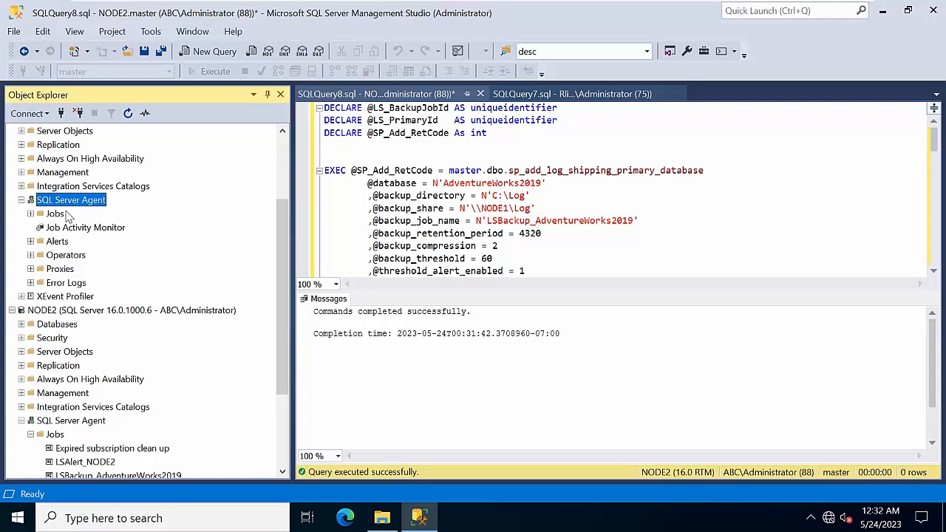
{"action": "scroll", "coordinate": [111, 303], "scroll_direction": "up", "scroll_amount": 3}
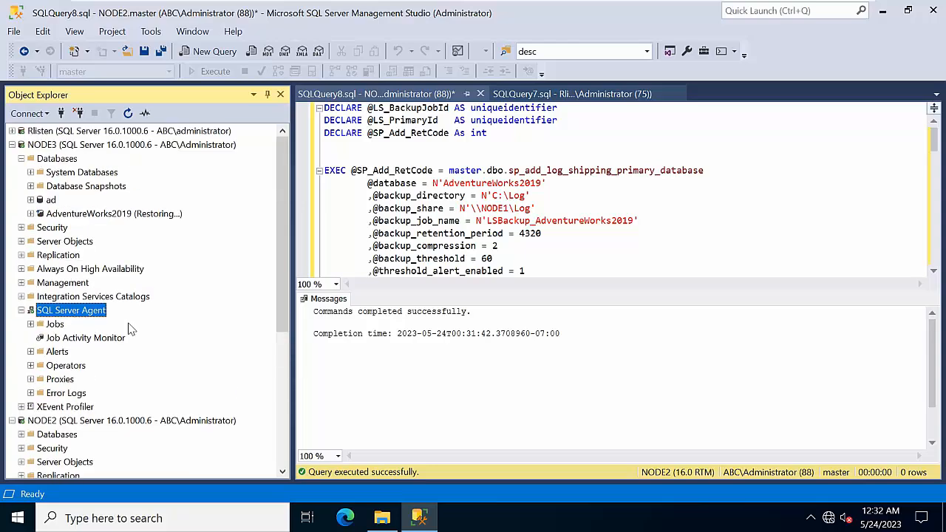
Step: Expand Rlisten's Always On High Availability to show availability groups Test and Test2
{"action": "double_click", "coordinate": [97, 133]}
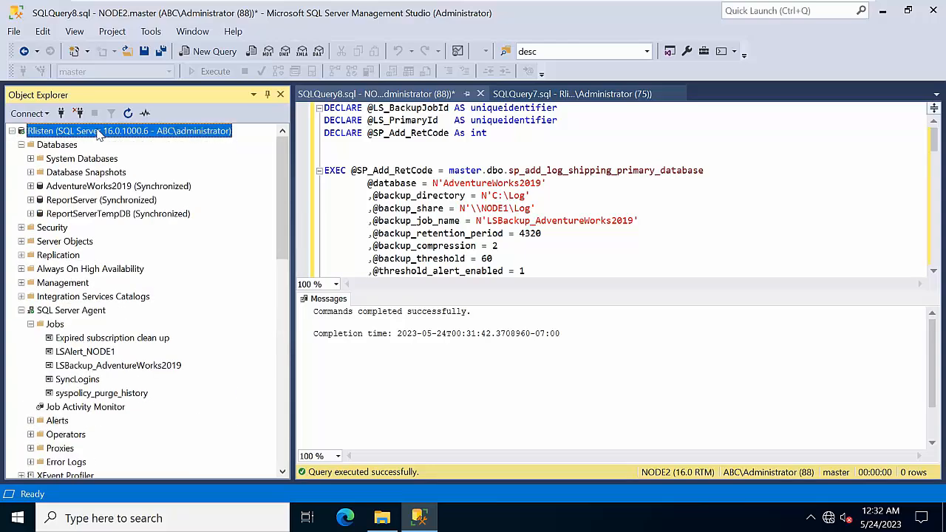
{"action": "left_click", "coordinate": [78, 269]}
{"action": "double_click", "coordinate": [77, 270]}
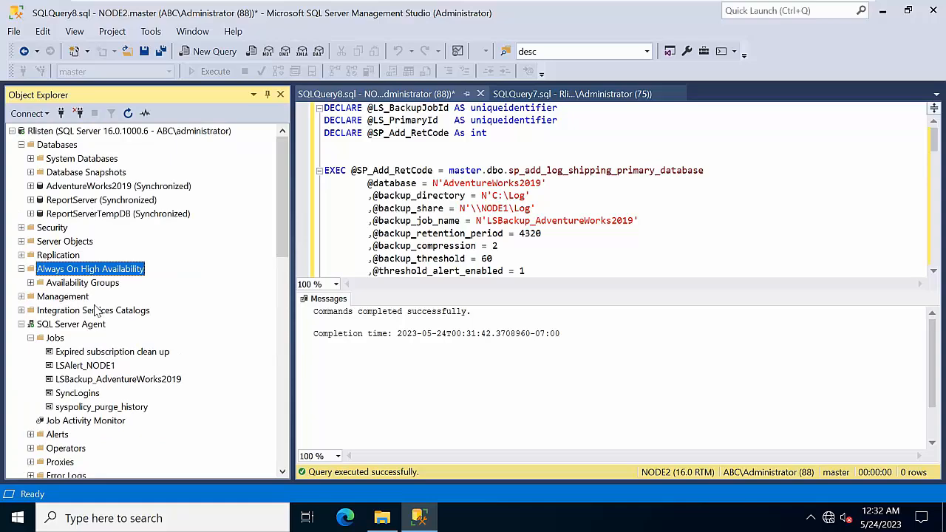
{"action": "double_click", "coordinate": [87, 284]}
{"action": "left_click", "coordinate": [83, 310]}
{"action": "right_click", "coordinate": [83, 311]}
{"action": "key", "text": "Escape"}
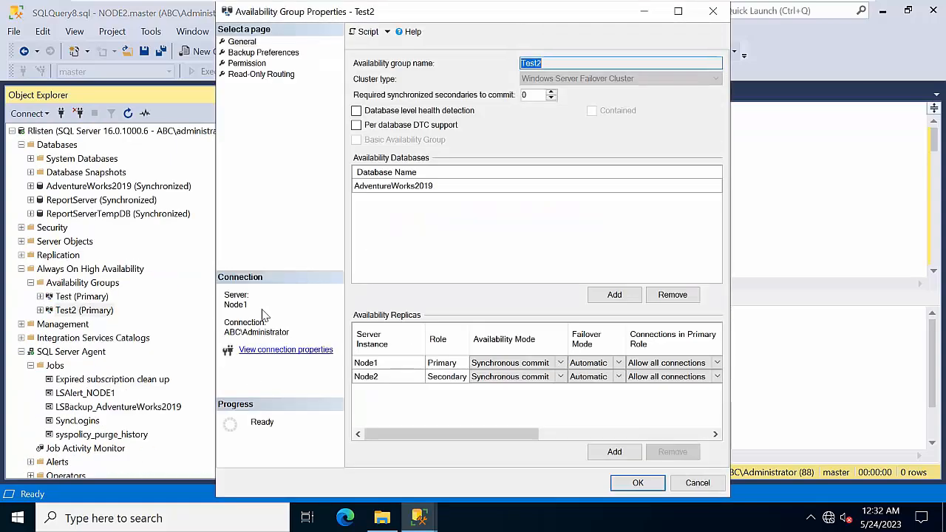
{"action": "left_click", "coordinate": [264, 53]}
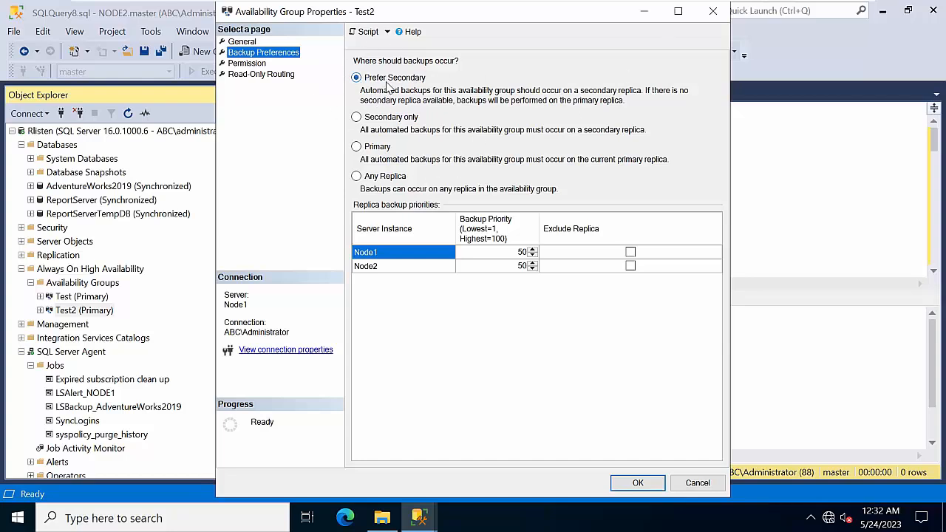
{"action": "left_click", "coordinate": [714, 11]}
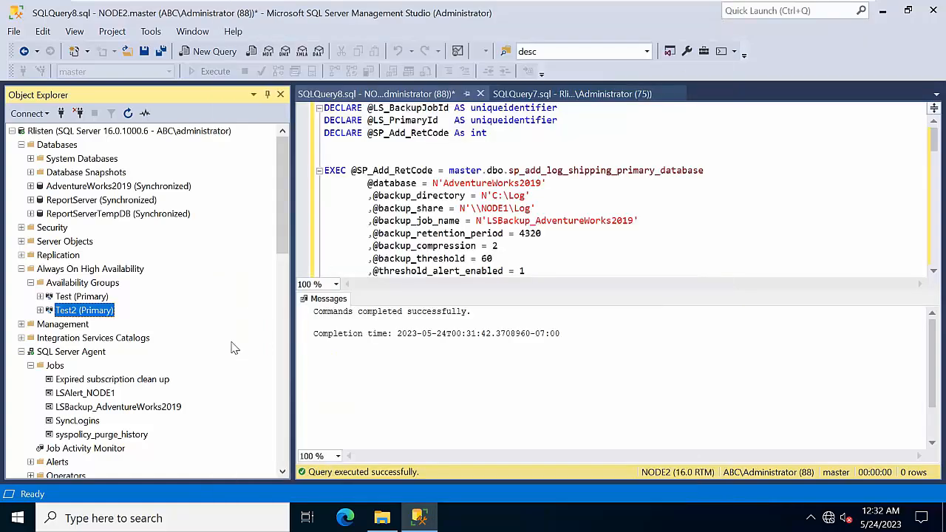
Step: Disconnect Object Explorer from Rlisten, NODE3 and NODE2
{"action": "left_click", "coordinate": [11, 131]}
{"action": "left_click", "coordinate": [78, 114]}
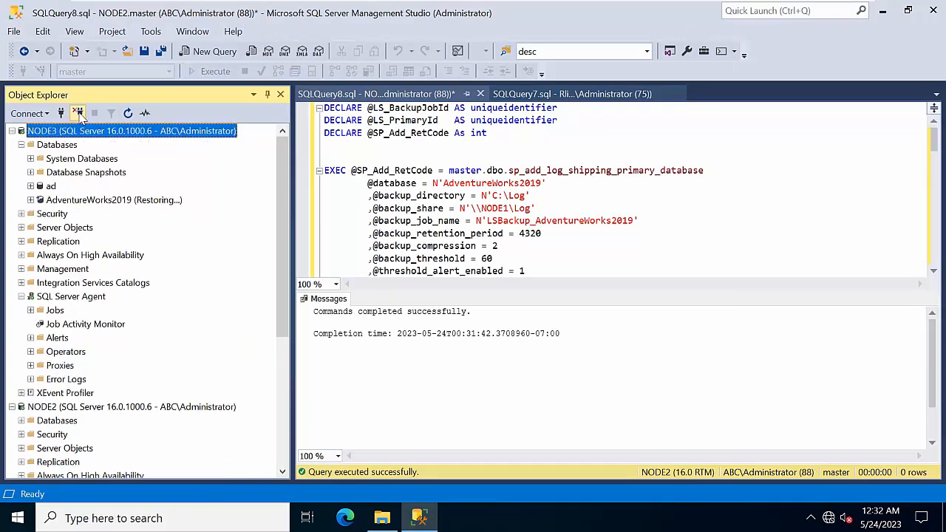
{"action": "left_click", "coordinate": [78, 113]}
{"action": "left_click", "coordinate": [78, 113]}
Step: Connect to NODE1 and NODE2, then list NODE1's SQL Server Agent jobs
{"action": "left_click", "coordinate": [60, 113]}
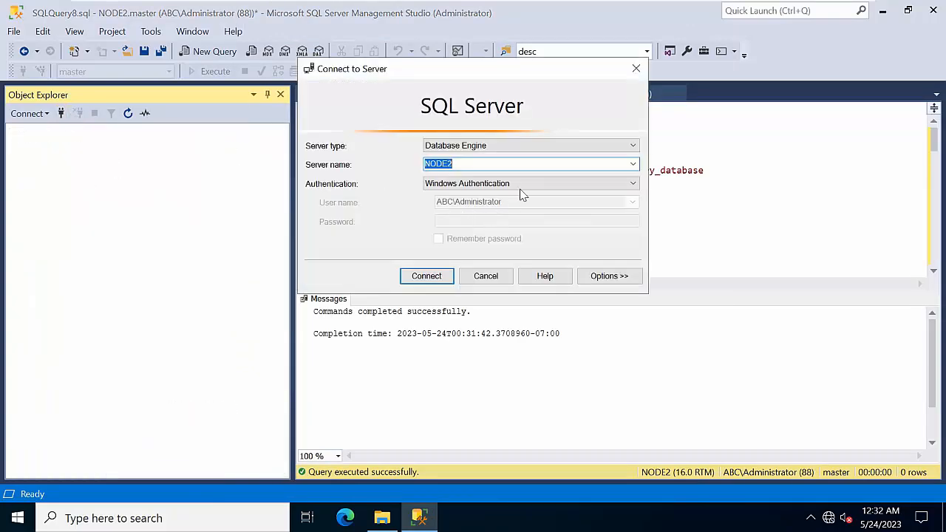
{"action": "left_click", "coordinate": [634, 164]}
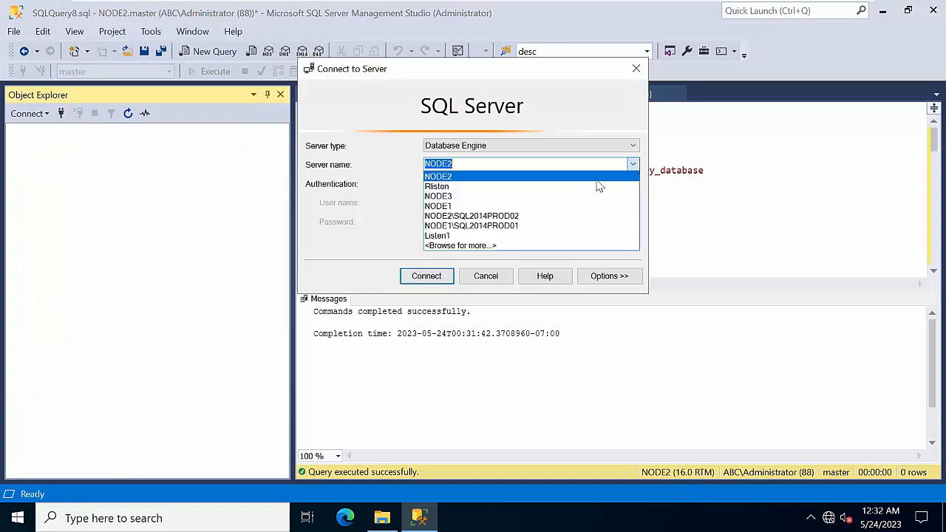
{"action": "left_click", "coordinate": [494, 207]}
{"action": "left_click", "coordinate": [427, 276]}
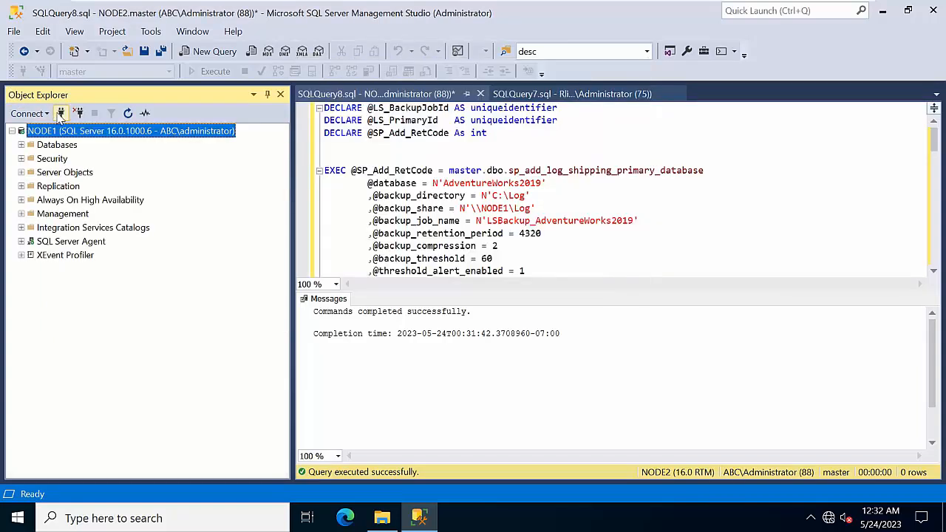
{"action": "left_click", "coordinate": [61, 113]}
{"action": "left_click", "coordinate": [634, 164]}
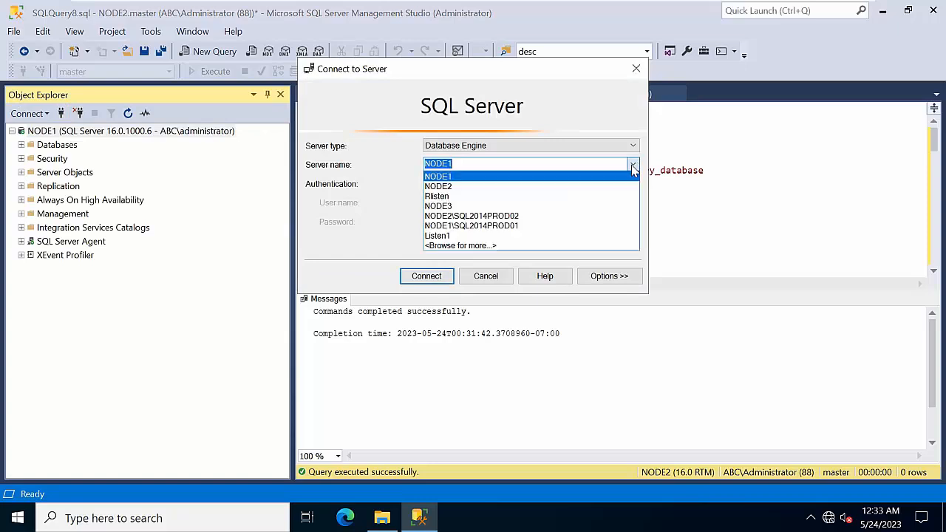
{"action": "left_click", "coordinate": [490, 206]}
{"action": "left_click", "coordinate": [632, 164]}
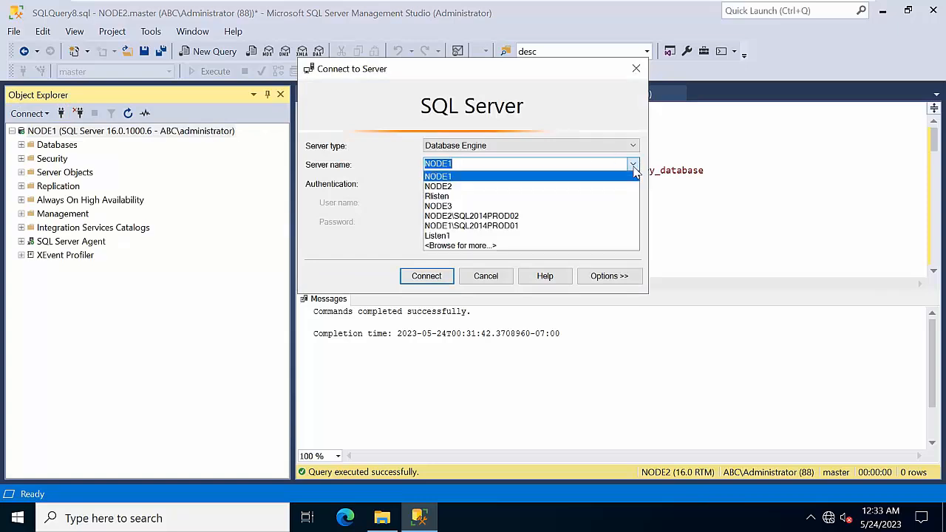
{"action": "left_click", "coordinate": [539, 190]}
{"action": "left_click", "coordinate": [415, 281]}
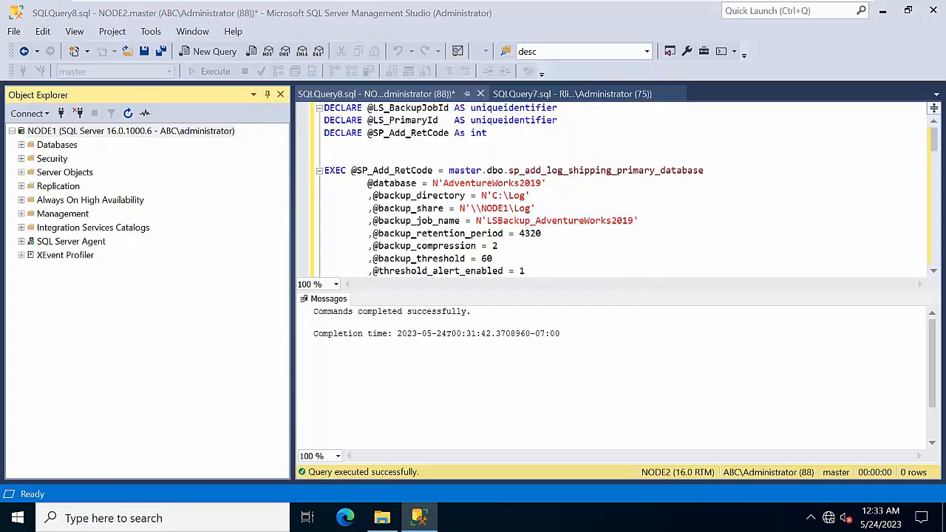
{"action": "double_click", "coordinate": [45, 242]}
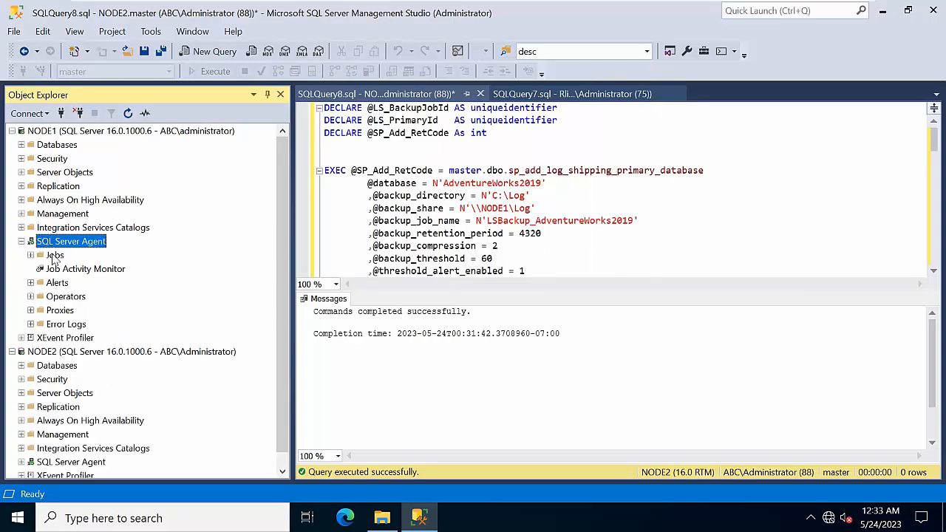
{"action": "double_click", "coordinate": [54, 255]}
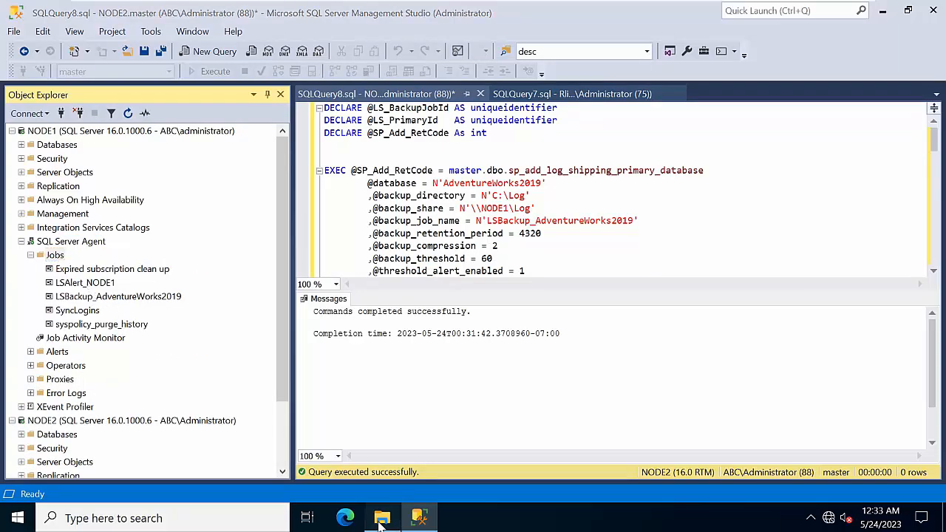
{"action": "left_click", "coordinate": [382, 517]}
{"action": "double_click", "coordinate": [271, 157]}
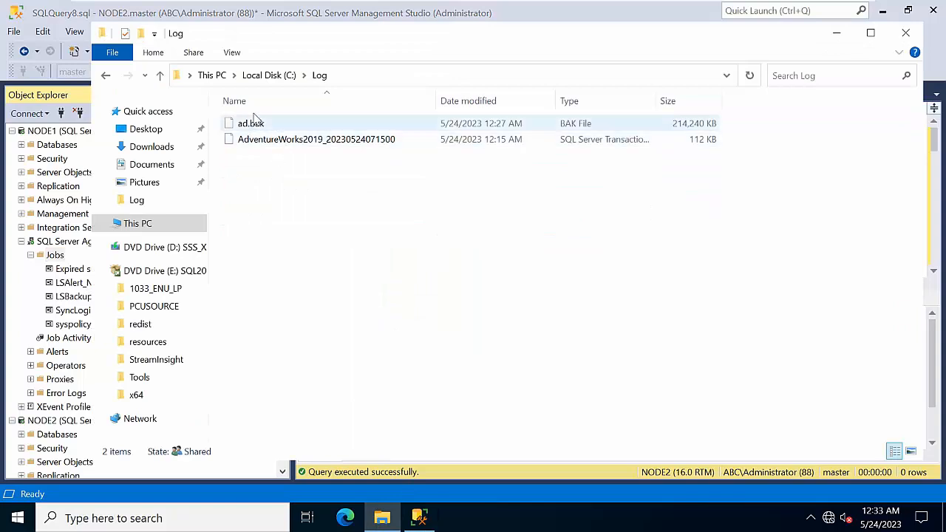
{"action": "left_click", "coordinate": [388, 140]}
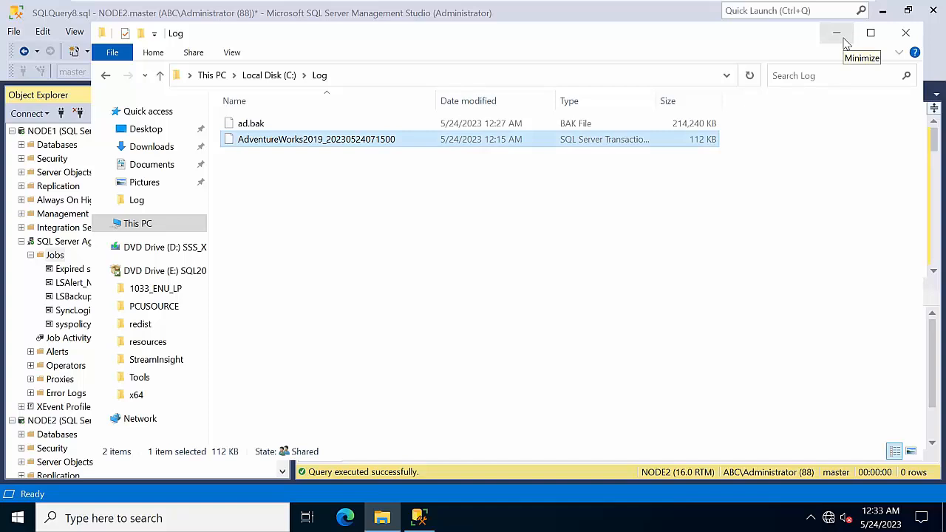
{"action": "right_click", "coordinate": [444, 135]}
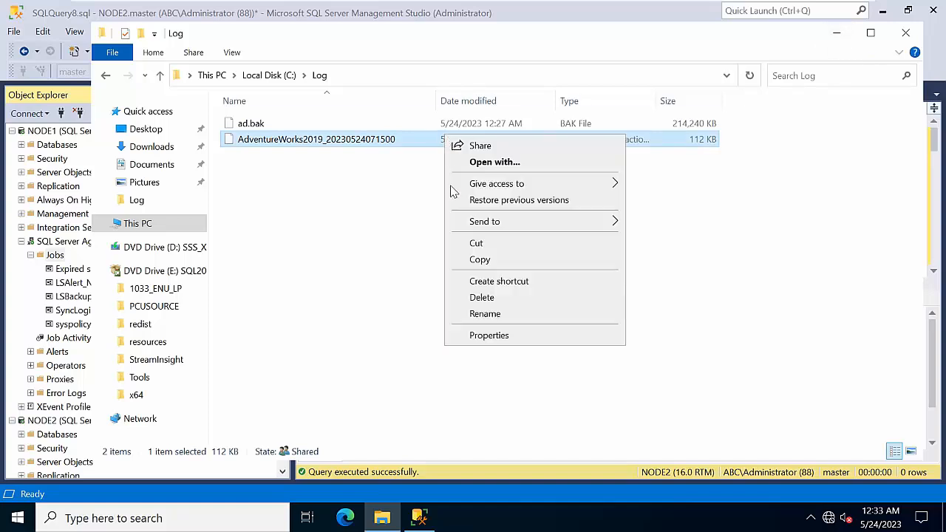
{"action": "left_click", "coordinate": [481, 298]}
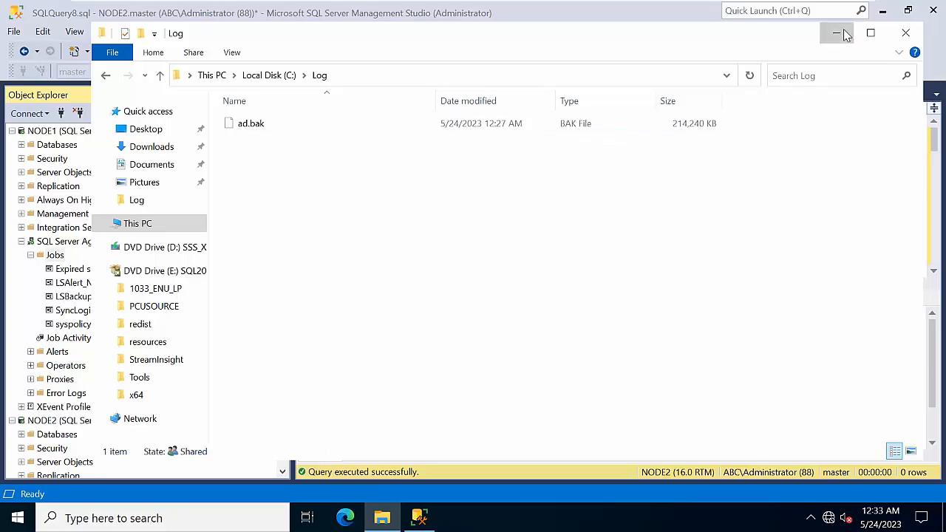
{"action": "left_click", "coordinate": [838, 33]}
Step: Switch to the Node2 virtual machine and sign in with the account password
{"action": "left_click", "coordinate": [676, 12]}
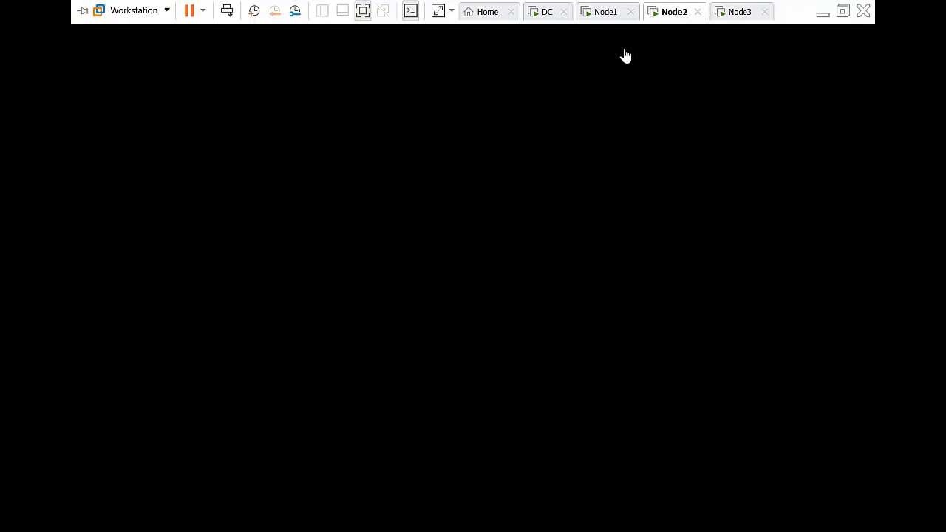
{"action": "left_click", "coordinate": [227, 11]}
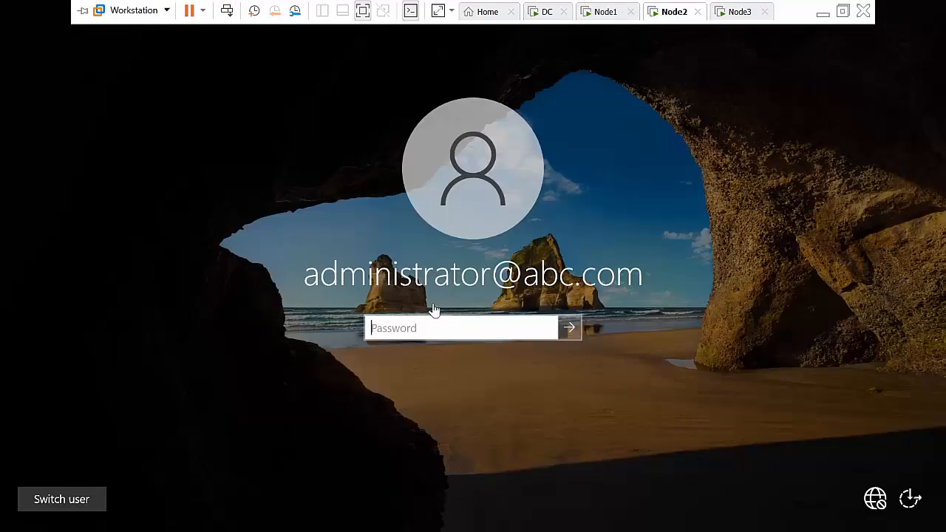
{"action": "type", "text": "P@"}
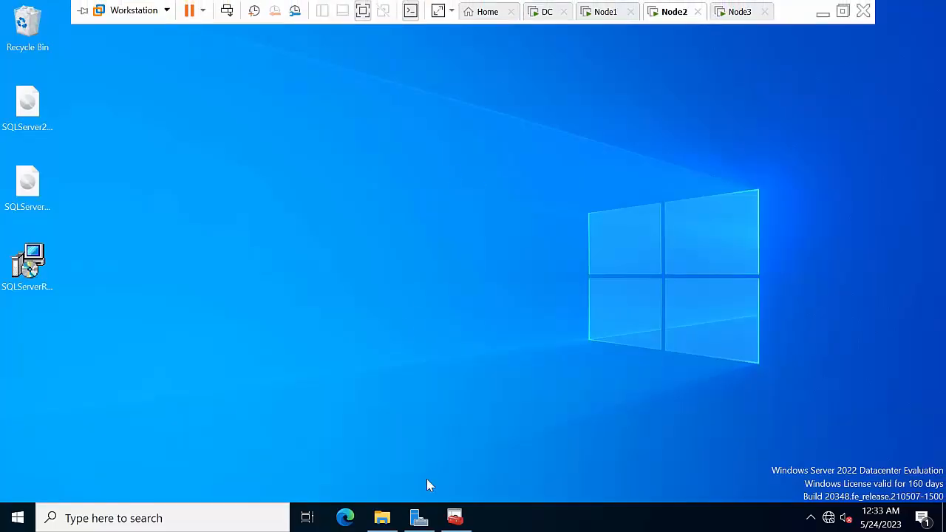
Step: Delete the AdventureWorks2019 log backup from Node2's C:\Log folder
{"action": "left_click", "coordinate": [383, 518]}
{"action": "right_click", "coordinate": [269, 126]}
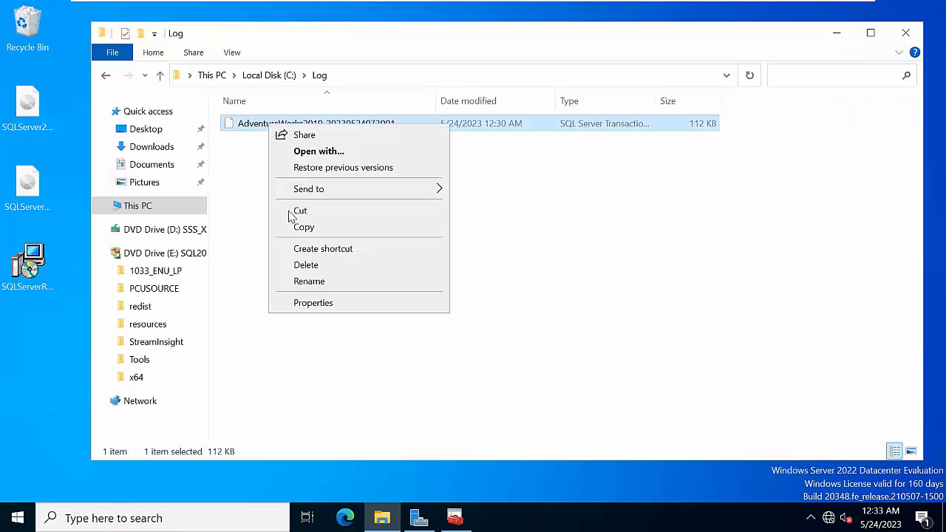
{"action": "left_click", "coordinate": [310, 263]}
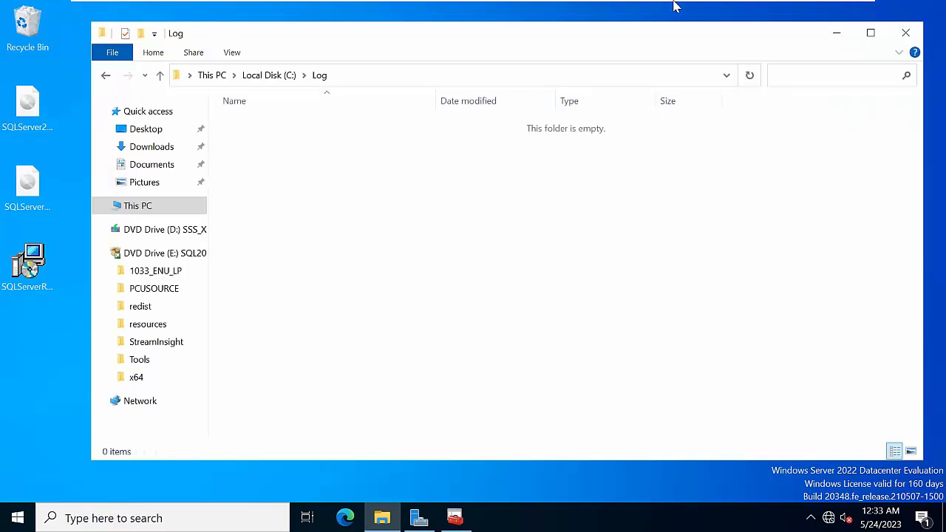
{"action": "mouse_move", "coordinate": [169, 2]}
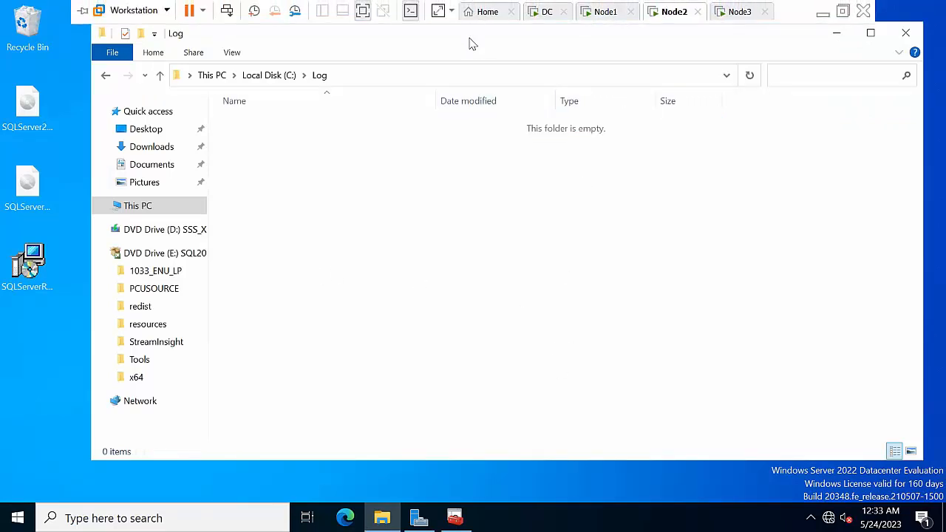
{"action": "mouse_move", "coordinate": [83, 13]}
{"action": "left_click", "coordinate": [599, 11]}
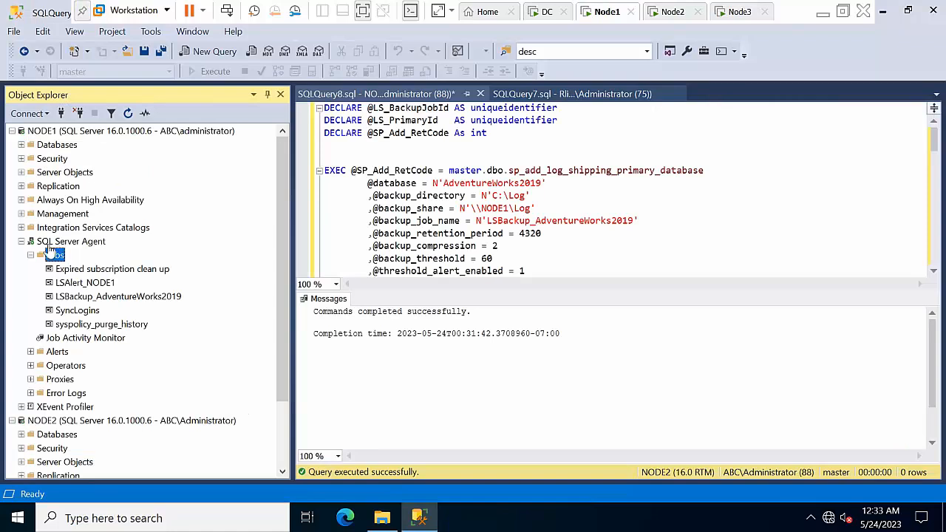
Step: Run NODE1's LSBackup_AdventureWorks2019 job and close the results
{"action": "right_click", "coordinate": [96, 301]}
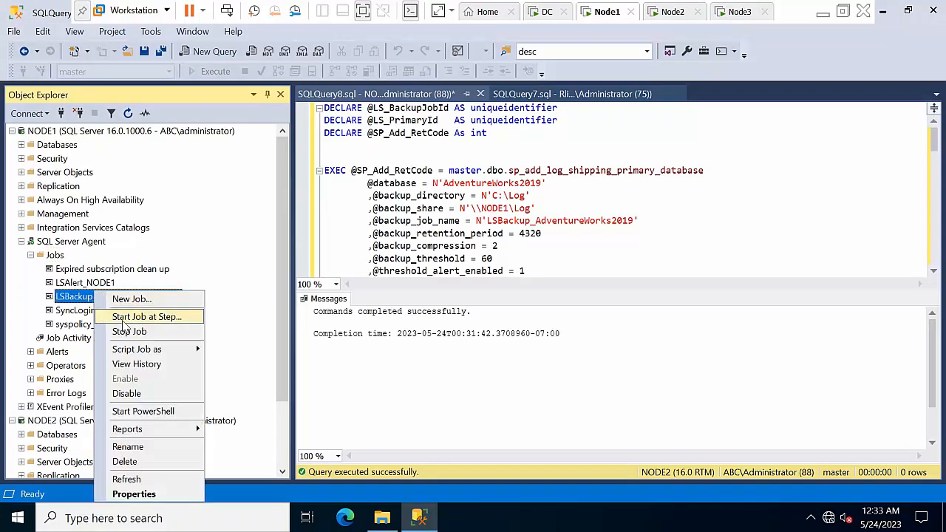
{"action": "left_click", "coordinate": [123, 317]}
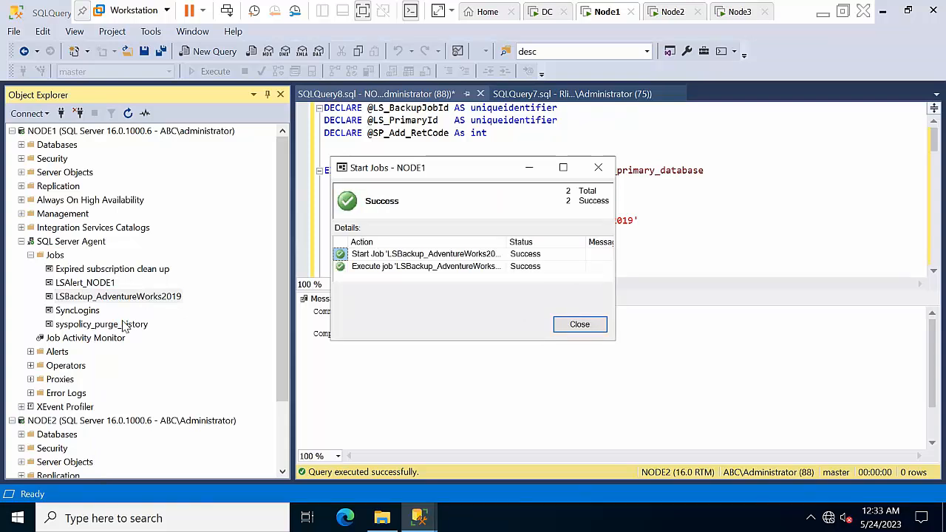
{"action": "left_click", "coordinate": [569, 331]}
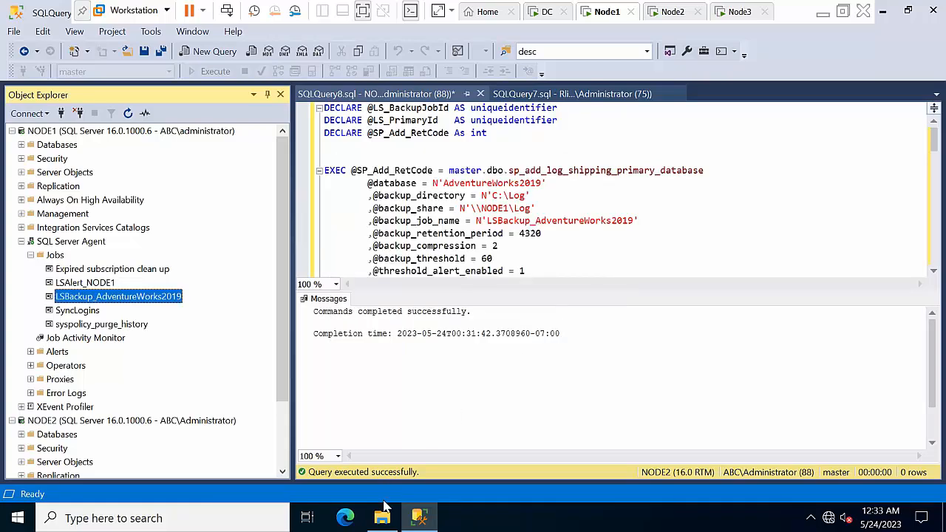
Step: Refresh the C:\Log folder on Node1 and Node2 to confirm their contents
{"action": "left_click", "coordinate": [382, 518]}
{"action": "right_click", "coordinate": [358, 181]}
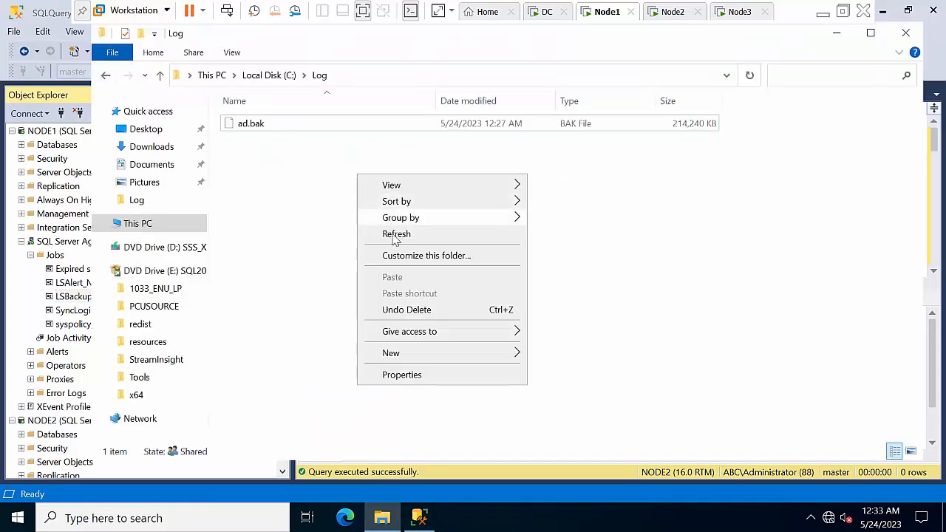
{"action": "left_click", "coordinate": [288, 192]}
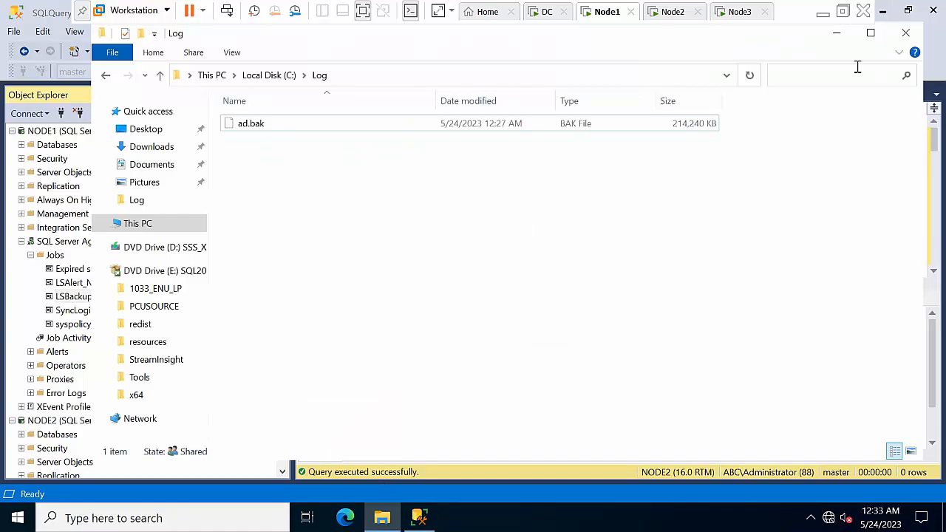
{"action": "left_click", "coordinate": [837, 33]}
{"action": "left_click", "coordinate": [674, 12]}
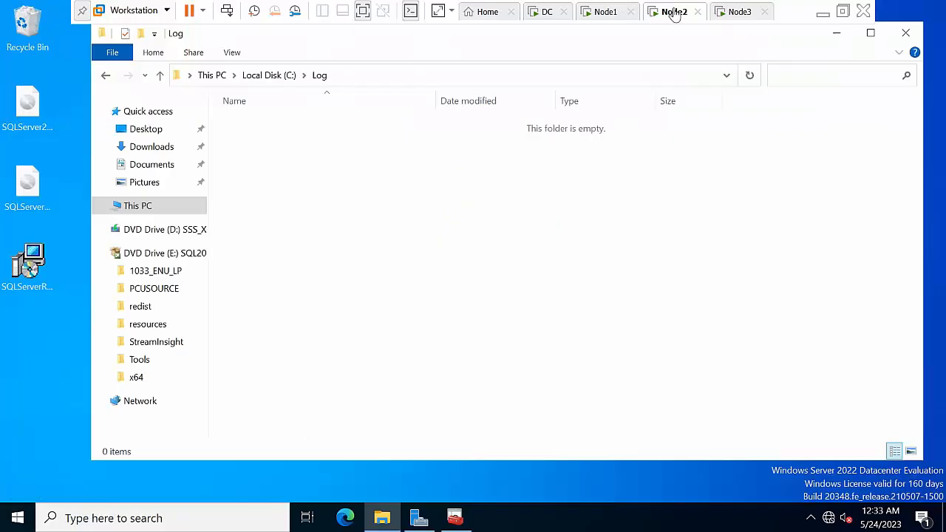
{"action": "right_click", "coordinate": [340, 224]}
{"action": "left_click", "coordinate": [377, 277]}
{"action": "left_click", "coordinate": [593, 15]}
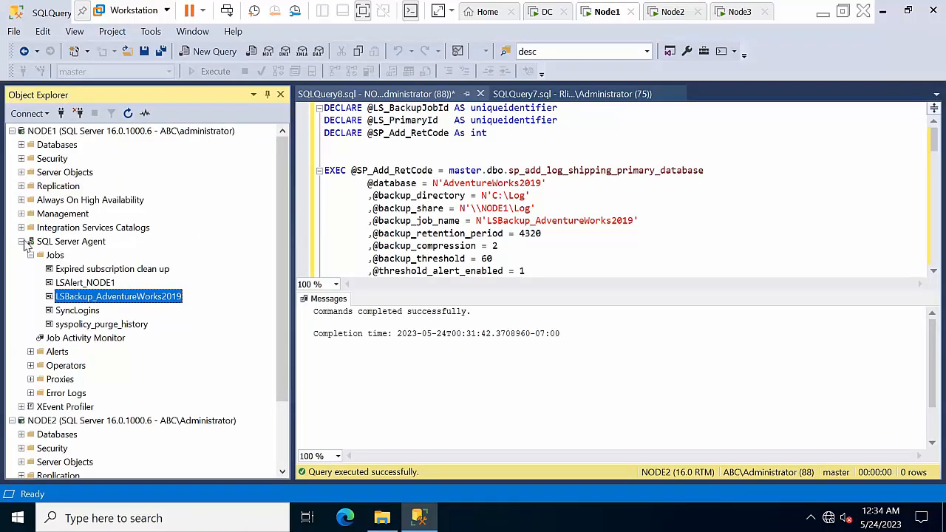
Step: Run NODE2's LSBackup_AdventureWorks2019 job to a successful finish, then reopen the C:\Log window
{"action": "left_click", "coordinate": [21, 242]}
{"action": "double_click", "coordinate": [69, 378]}
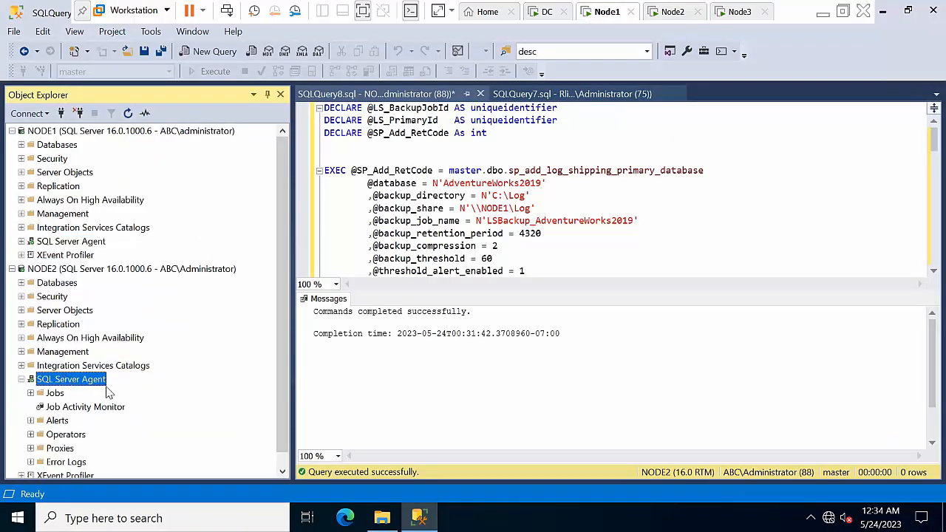
{"action": "left_click", "coordinate": [48, 397]}
{"action": "double_click", "coordinate": [50, 393]}
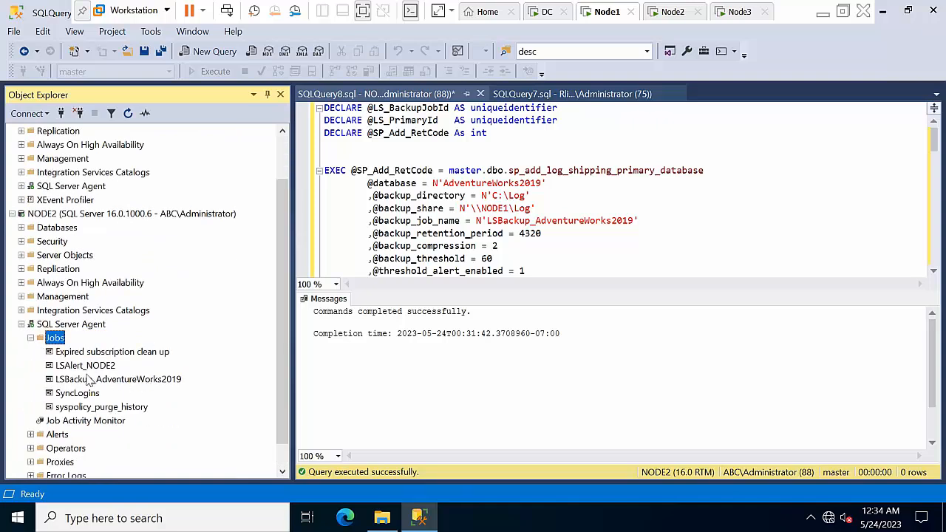
{"action": "right_click", "coordinate": [125, 379]}
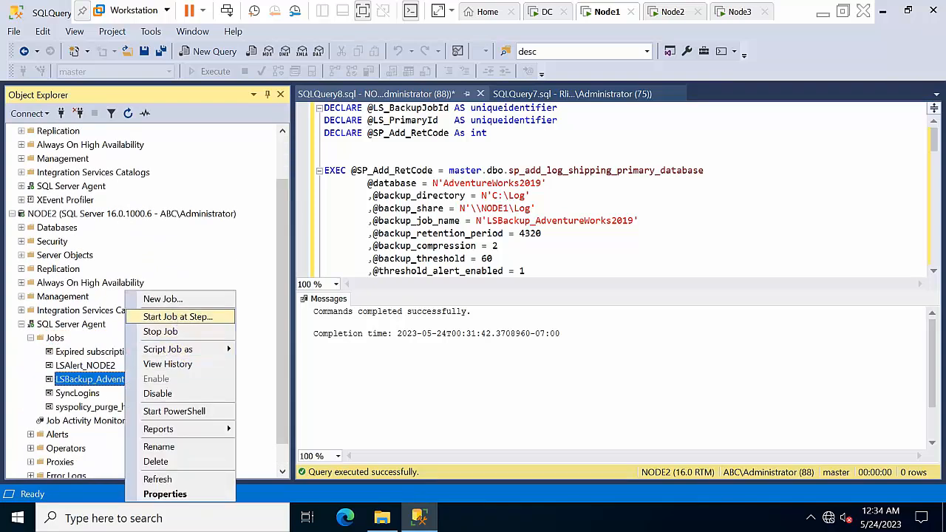
{"action": "left_click", "coordinate": [178, 320]}
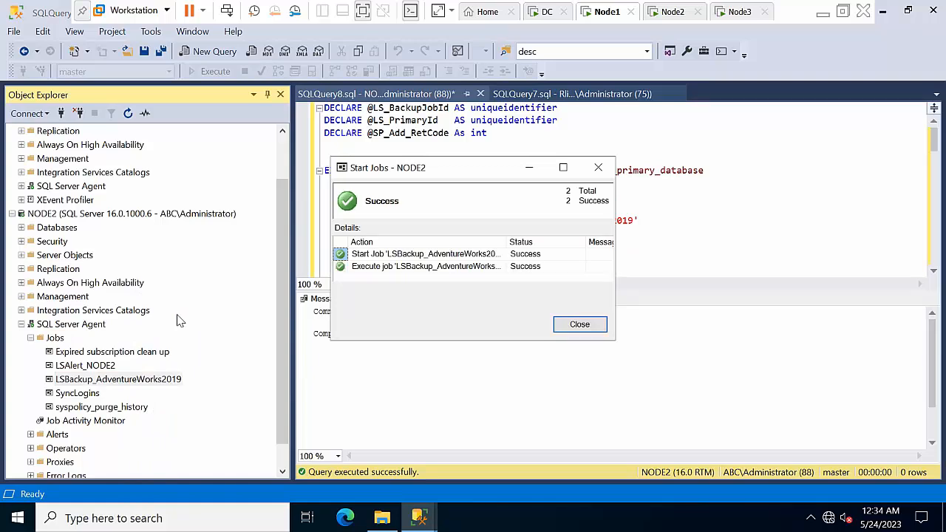
{"action": "left_click", "coordinate": [580, 324]}
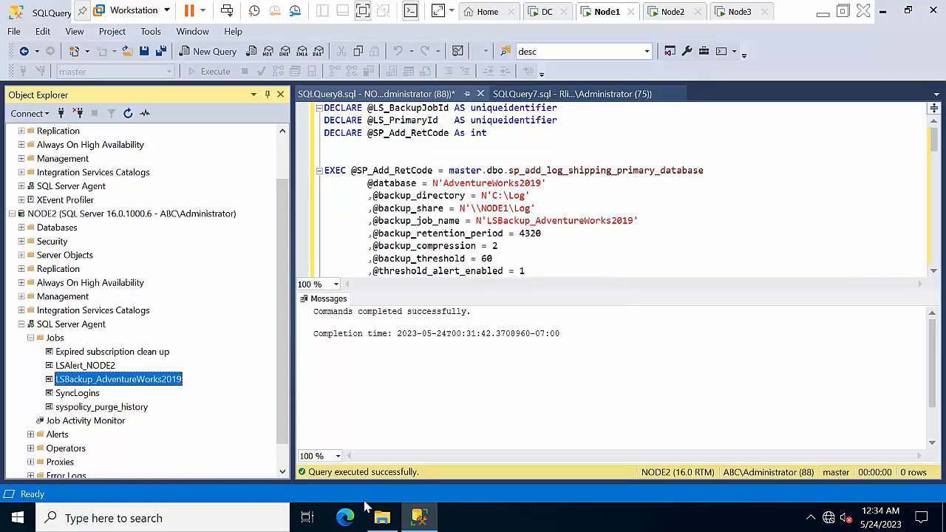
{"action": "left_click", "coordinate": [382, 518]}
{"action": "right_click", "coordinate": [353, 262]}
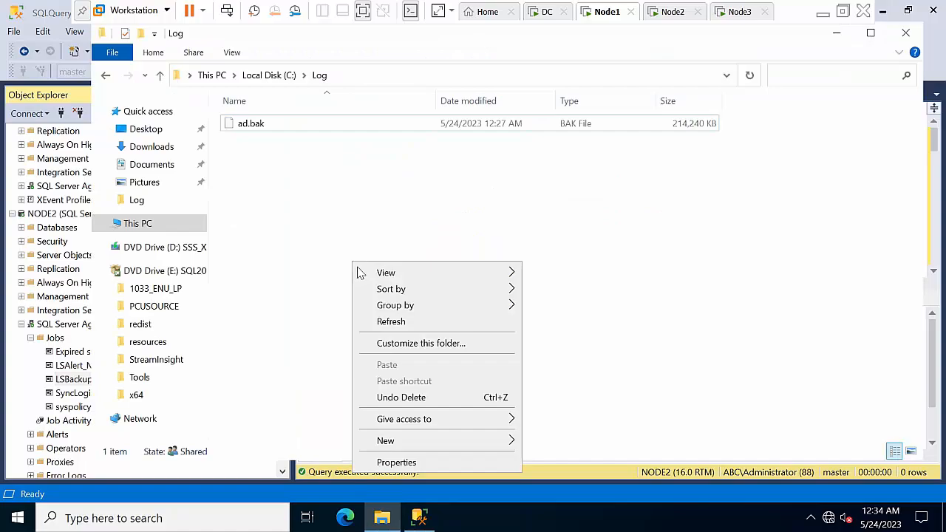
{"action": "left_click", "coordinate": [403, 326]}
{"action": "left_click", "coordinate": [670, 11]}
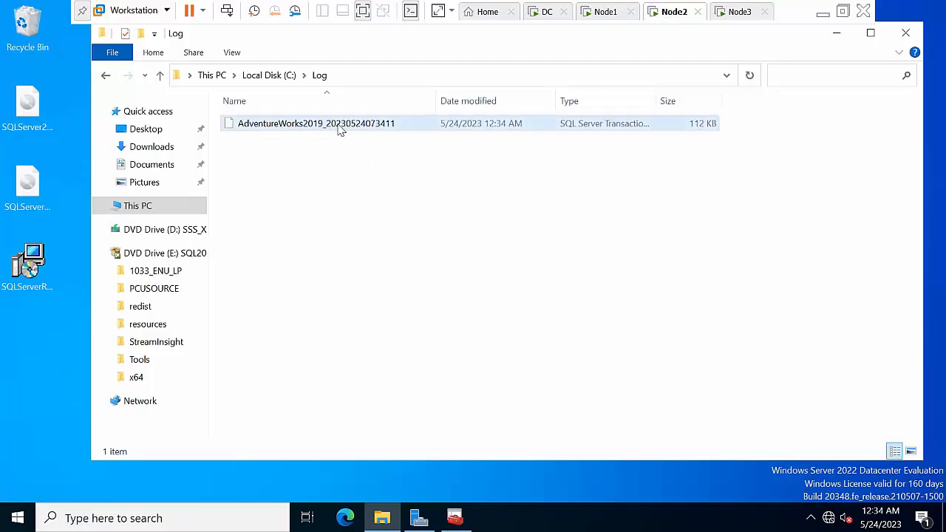
{"action": "right_click", "coordinate": [407, 188]}
{"action": "left_click", "coordinate": [458, 250]}
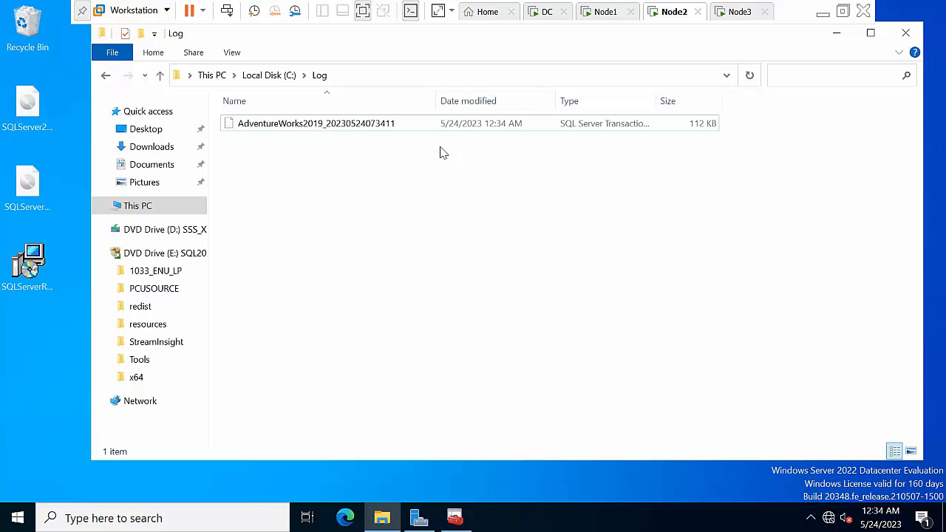
Step: Check NODE2's C:\Log path, minimize the folder and refresh the desktop
{"action": "left_click", "coordinate": [392, 77]}
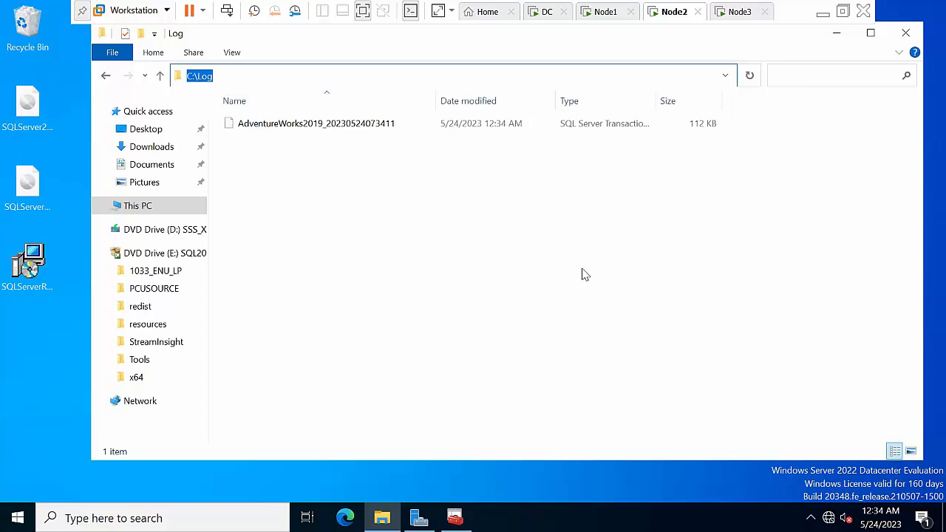
{"action": "left_click", "coordinate": [836, 34]}
{"action": "right_click", "coordinate": [415, 202]}
{"action": "left_click", "coordinate": [476, 244]}
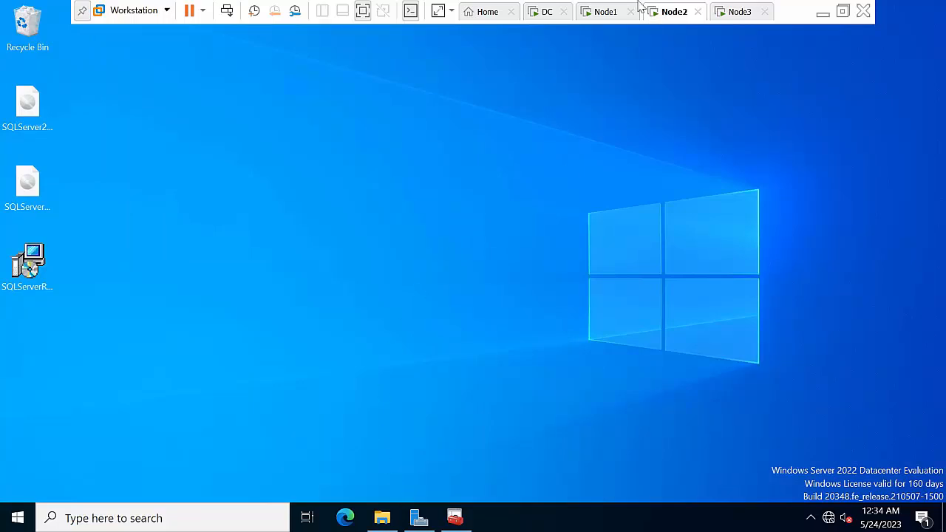
Step: Refresh the C:\Log folder listing on NODE1
{"action": "left_click", "coordinate": [601, 12]}
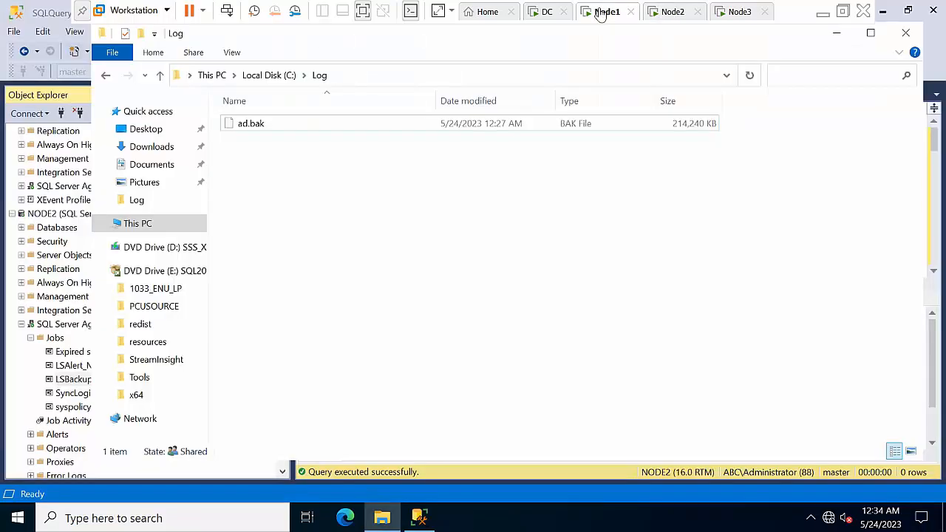
{"action": "right_click", "coordinate": [395, 208]}
{"action": "left_click", "coordinate": [433, 264]}
Step: Minimize NODE1's Log folder window, the VMware window and the host's This PC window
{"action": "left_click", "coordinate": [836, 33]}
{"action": "left_click", "coordinate": [824, 14]}
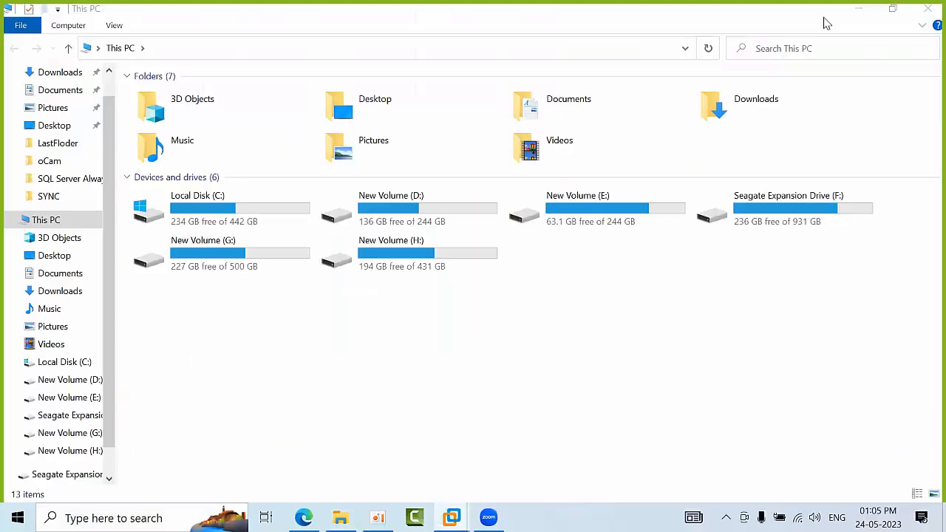
{"action": "left_click", "coordinate": [854, 9]}
Step: Refresh the host desktop several times from its right-click menu
{"action": "right_click", "coordinate": [458, 175]}
{"action": "left_click", "coordinate": [497, 218]}
{"action": "right_click", "coordinate": [401, 159]}
{"action": "left_click", "coordinate": [436, 207]}
{"action": "right_click", "coordinate": [366, 153]}
{"action": "left_click", "coordinate": [412, 201]}
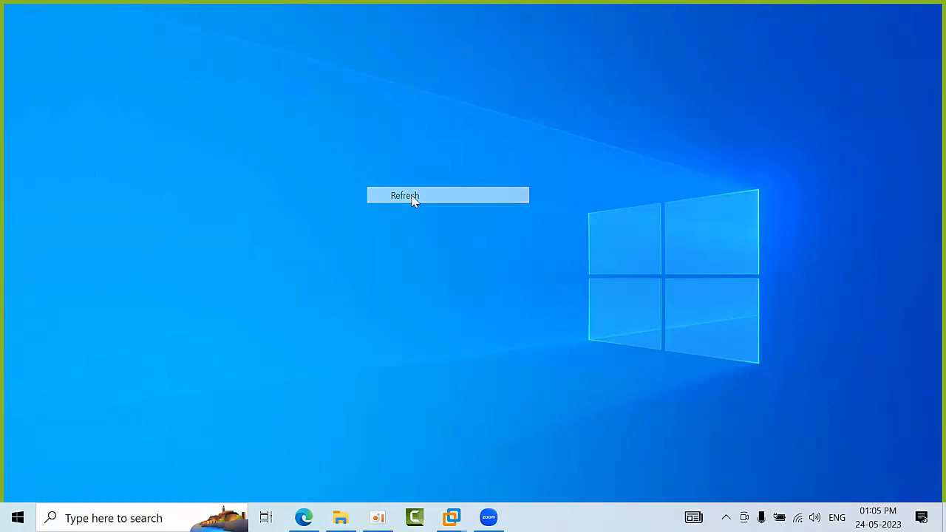
{"action": "right_click", "coordinate": [356, 145]}
{"action": "left_click", "coordinate": [387, 187]}
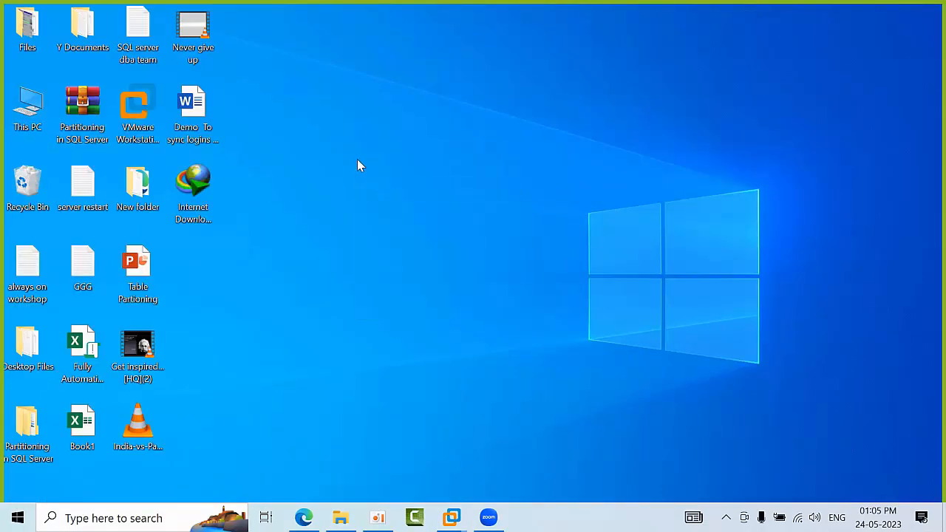
{"action": "right_click", "coordinate": [359, 160]}
{"action": "left_click", "coordinate": [391, 204]}
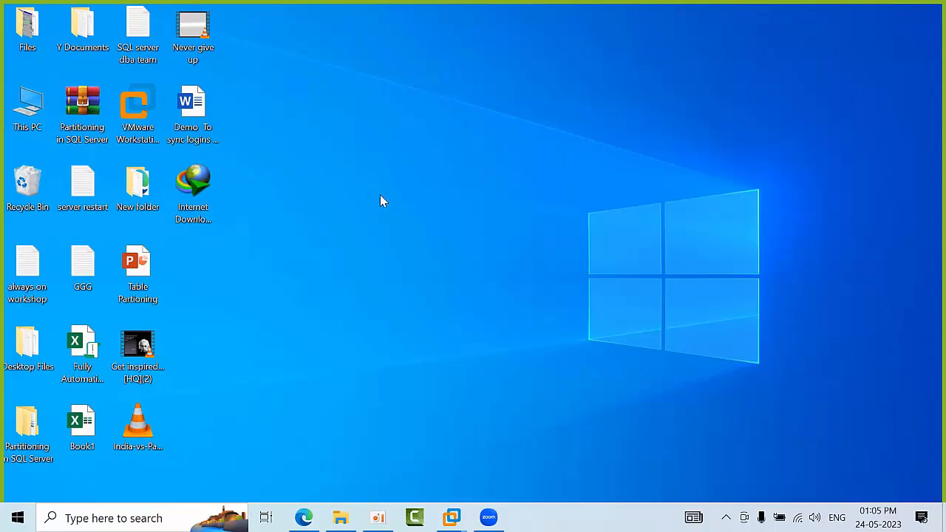
{"action": "right_click", "coordinate": [342, 151]}
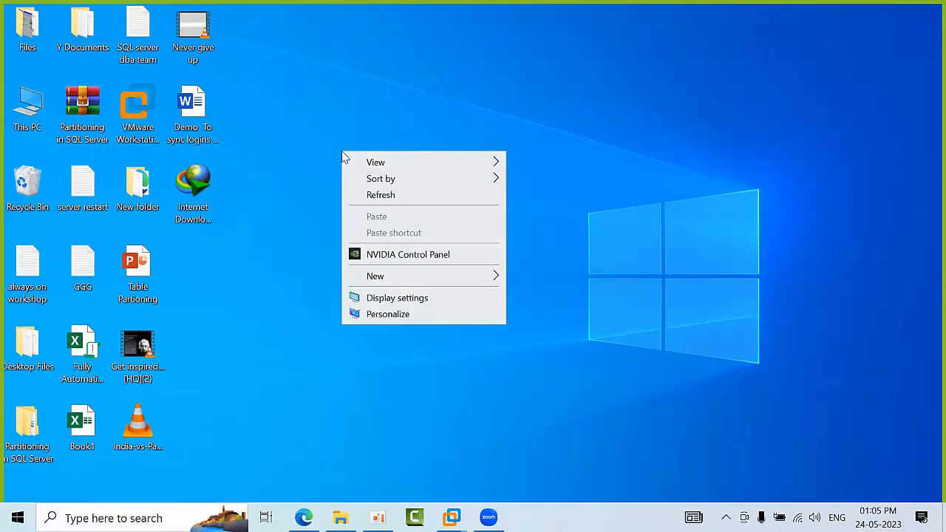
{"action": "left_click", "coordinate": [381, 200]}
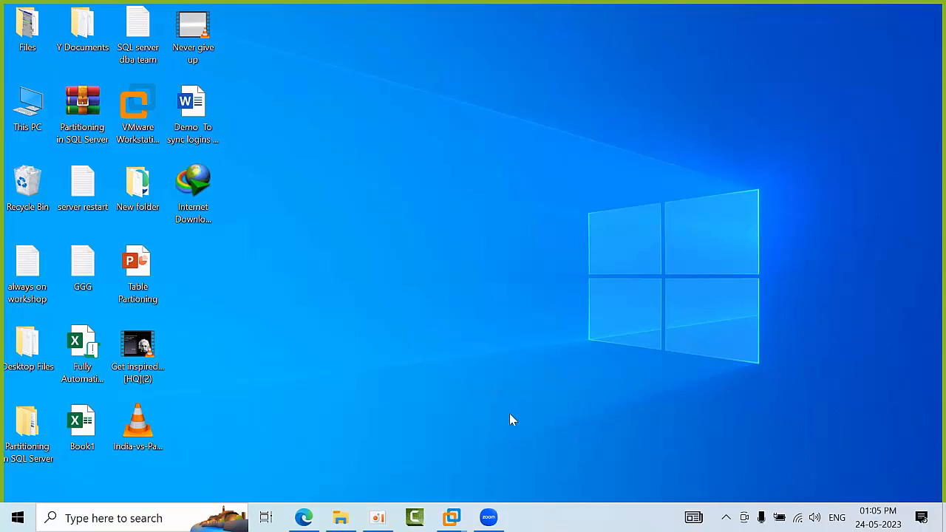
Step: Bring up the Zoom window from the taskbar, then hide it again
{"action": "left_click", "coordinate": [488, 518]}
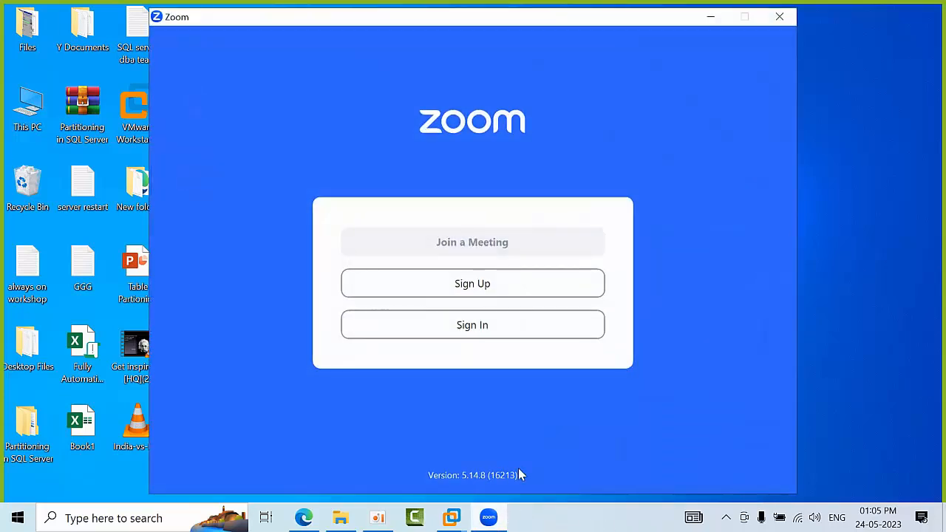
{"action": "left_click", "coordinate": [710, 17]}
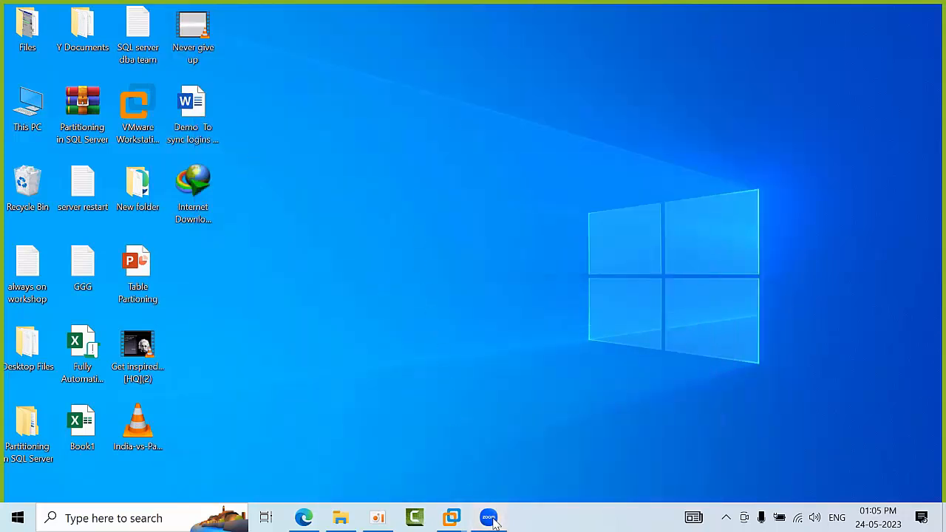
{"action": "left_click", "coordinate": [490, 519]}
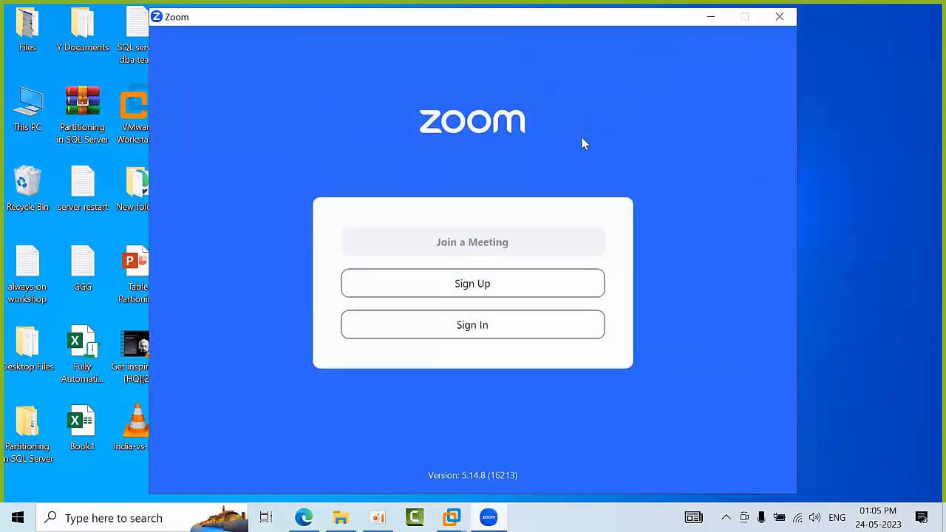
{"action": "left_click", "coordinate": [705, 26]}
Step: Refresh the host desktop repeatedly, then reopen Zoom and close it to get the End Meeting prompt
{"action": "right_click", "coordinate": [625, 134]}
{"action": "left_click", "coordinate": [656, 178]}
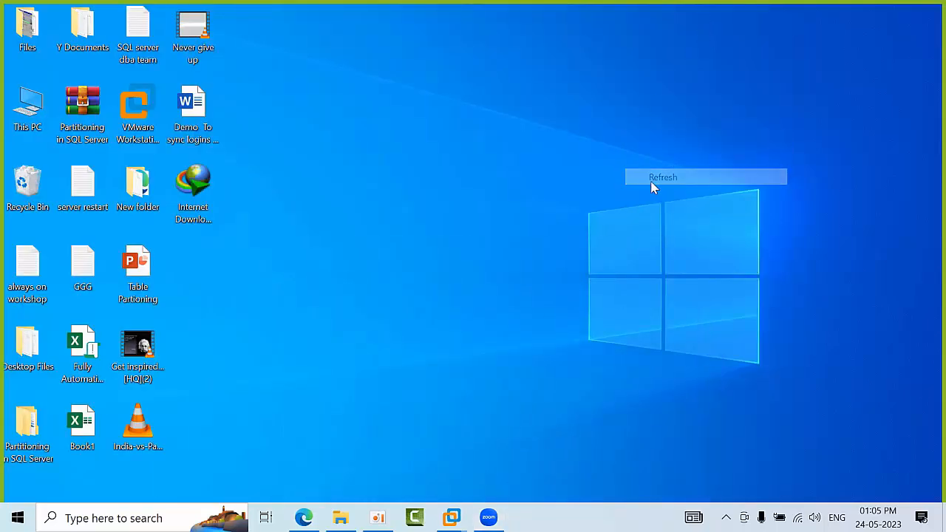
{"action": "right_click", "coordinate": [362, 185]}
{"action": "left_click", "coordinate": [402, 231]}
{"action": "right_click", "coordinate": [382, 126]}
{"action": "left_click", "coordinate": [418, 169]}
{"action": "right_click", "coordinate": [355, 140]}
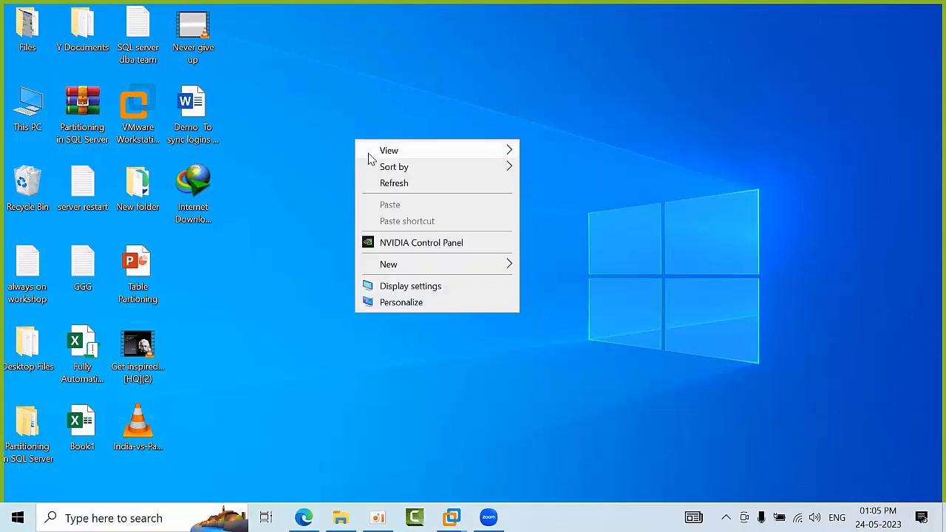
{"action": "left_click", "coordinate": [396, 184]}
{"action": "right_click", "coordinate": [367, 147]}
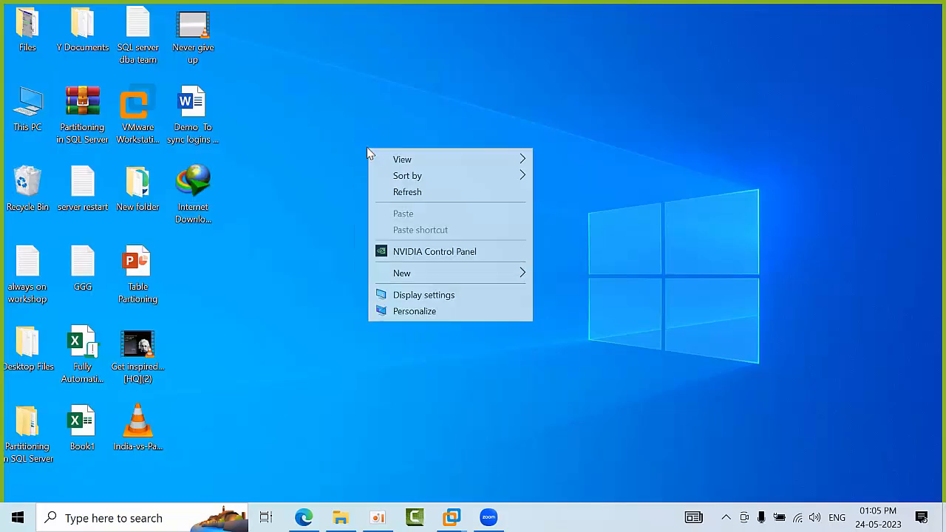
{"action": "left_click", "coordinate": [417, 195]}
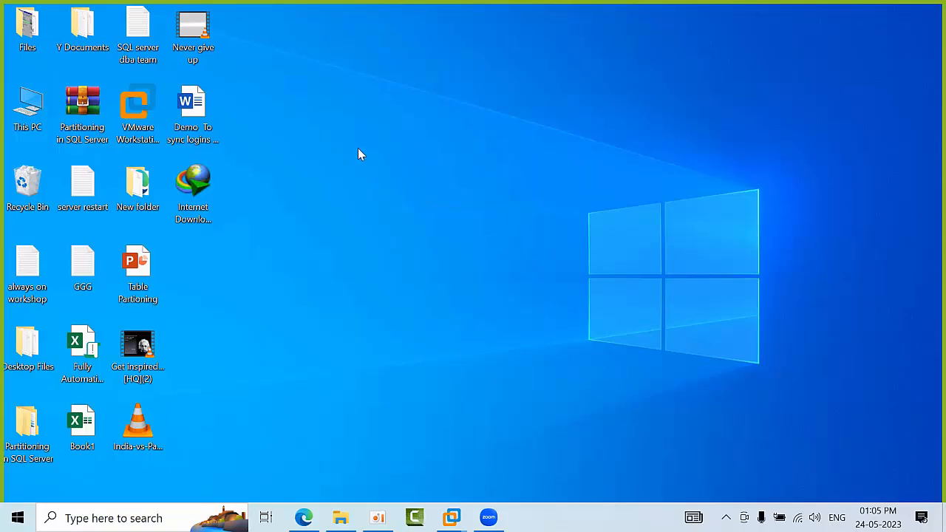
{"action": "right_click", "coordinate": [354, 141]}
{"action": "left_click", "coordinate": [384, 181]}
{"action": "right_click", "coordinate": [375, 166]}
{"action": "left_click", "coordinate": [416, 210]}
{"action": "left_click", "coordinate": [488, 518]}
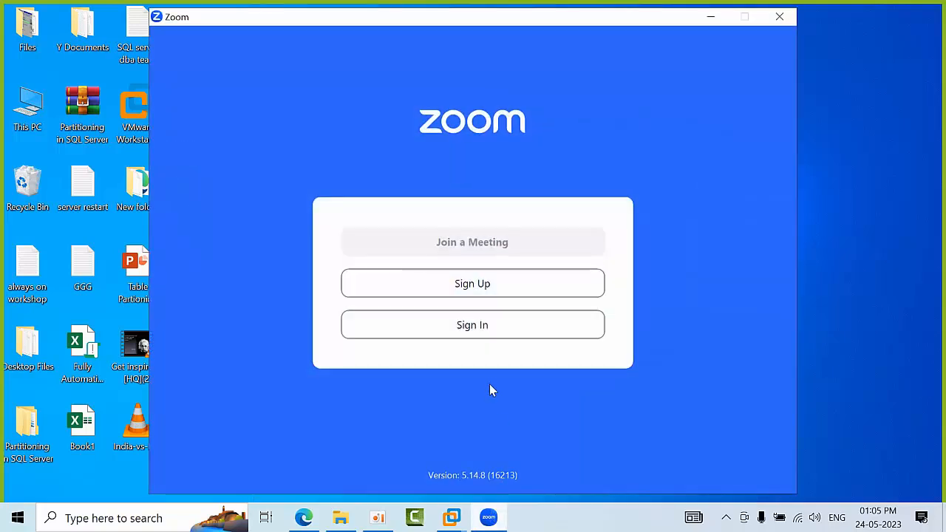
{"action": "left_click", "coordinate": [780, 17]}
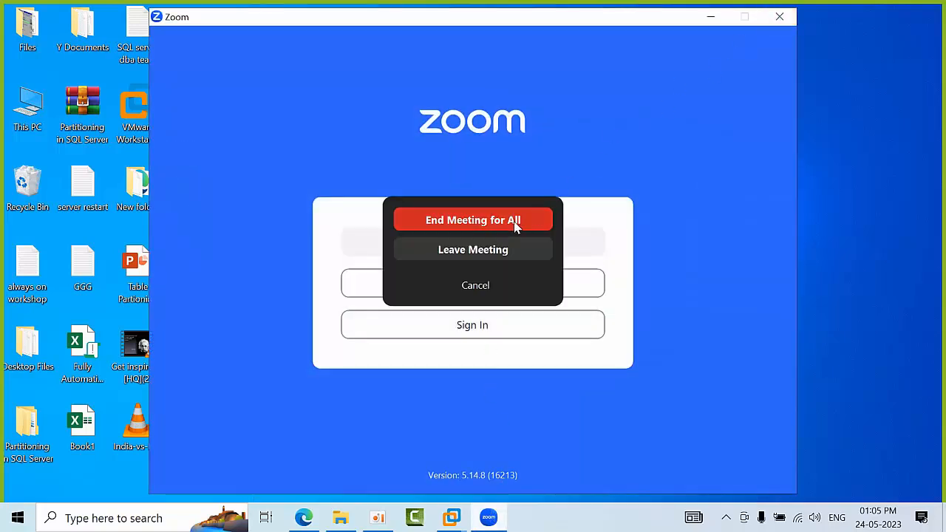